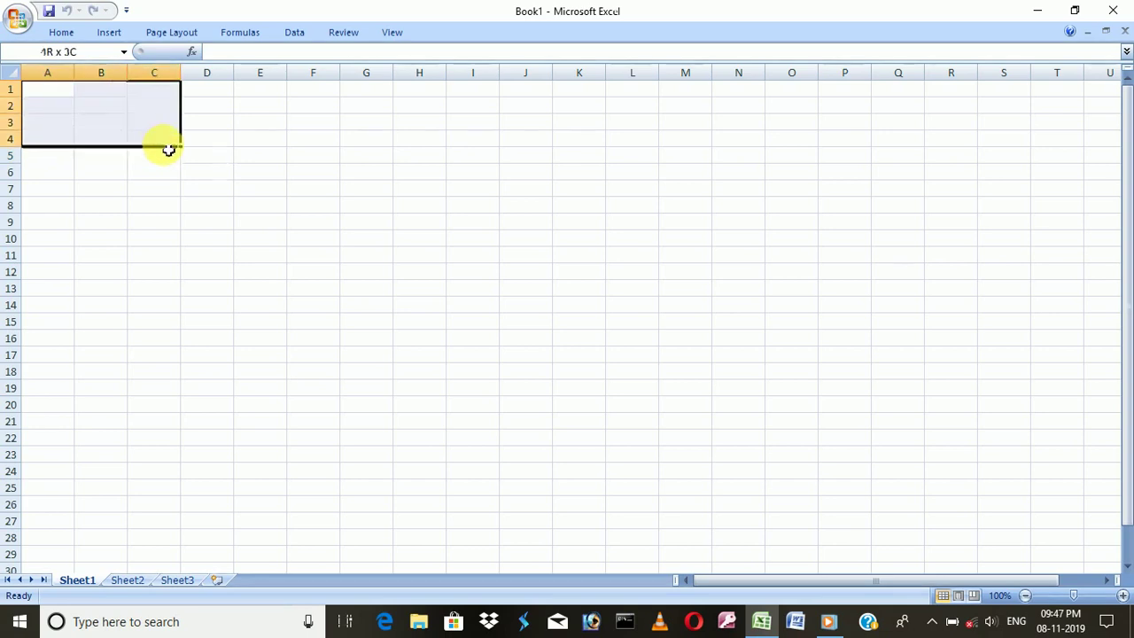
left_click(620, 410)
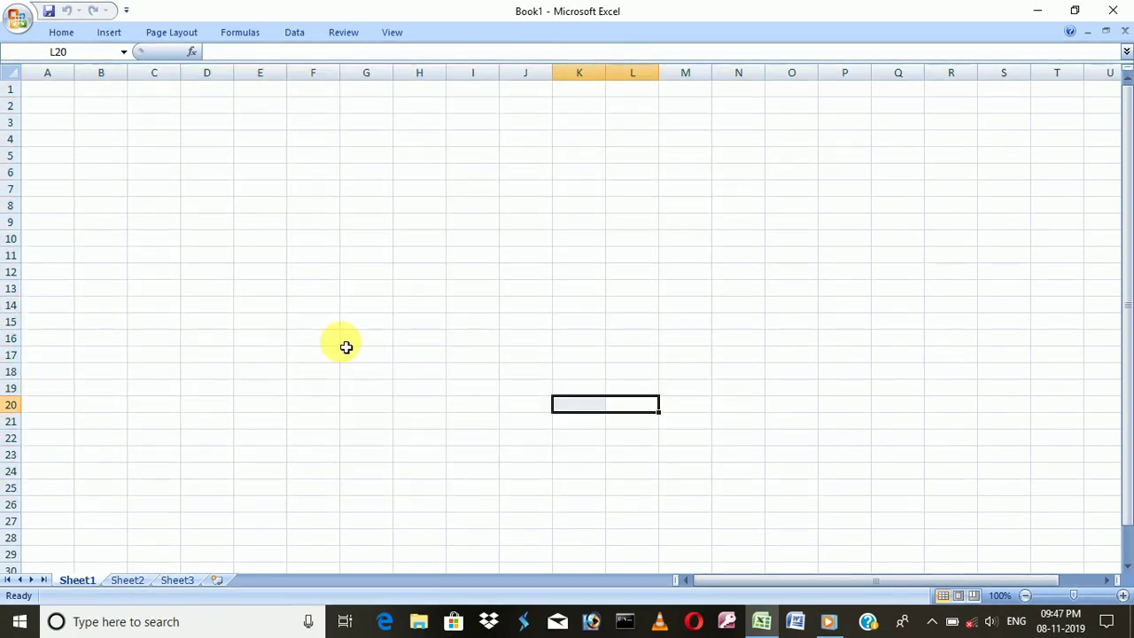
left_click_drag(48, 96, 612, 339)
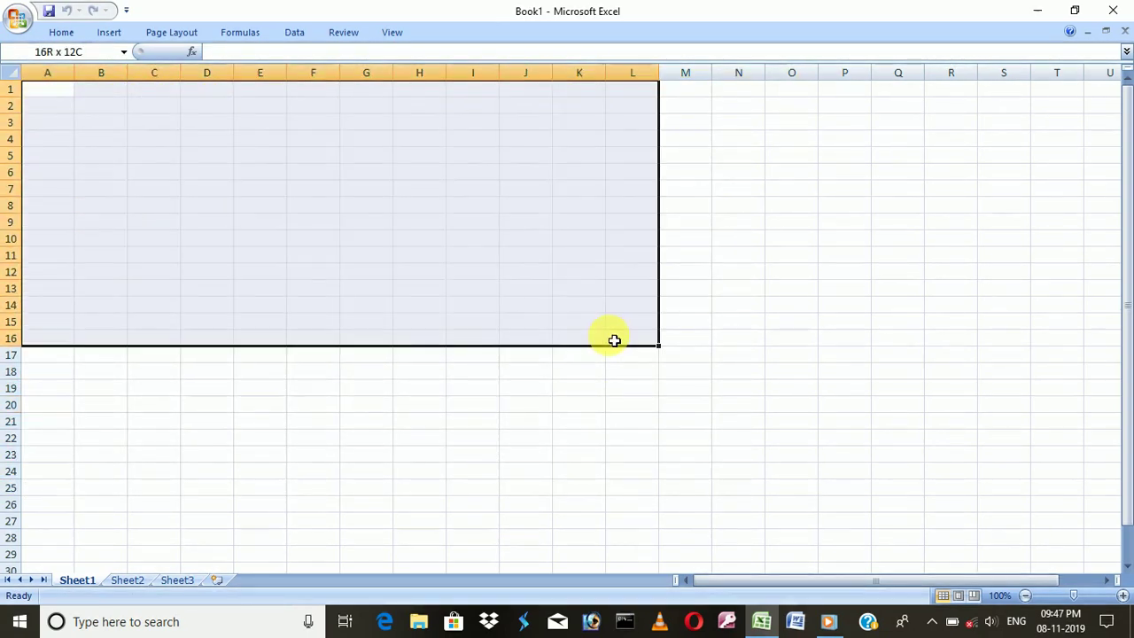
left_click_drag(207, 171, 196, 310)
left_click_drag(52, 221, 549, 357)
left_click_drag(278, 262, 233, 316)
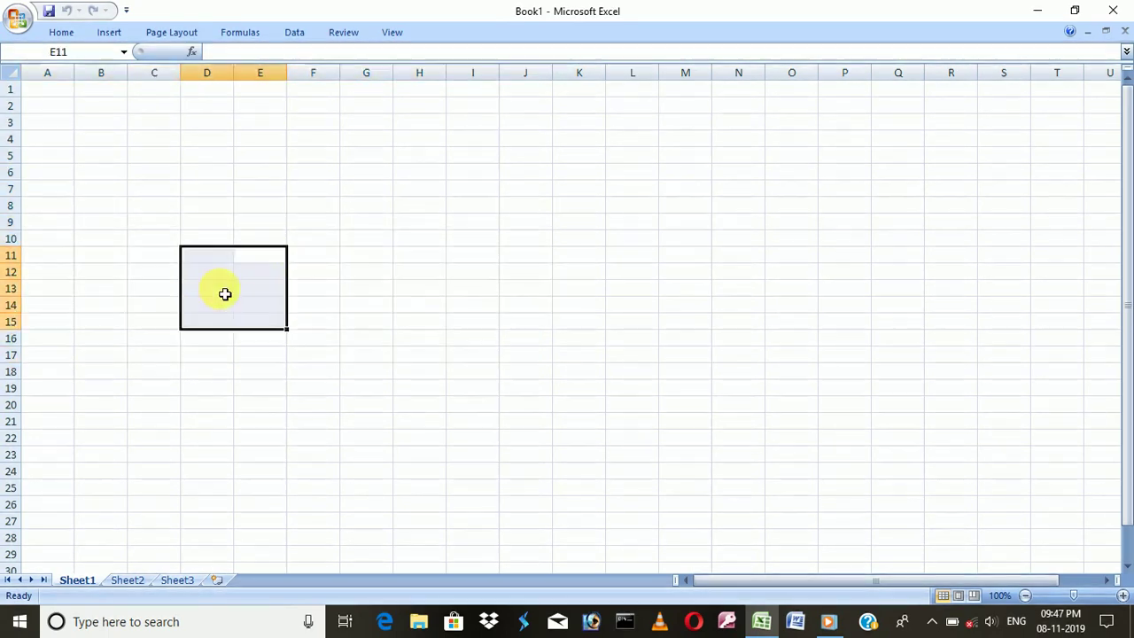
left_click_drag(174, 207, 178, 248)
left_click(273, 222)
left_click_drag(273, 222, 274, 238)
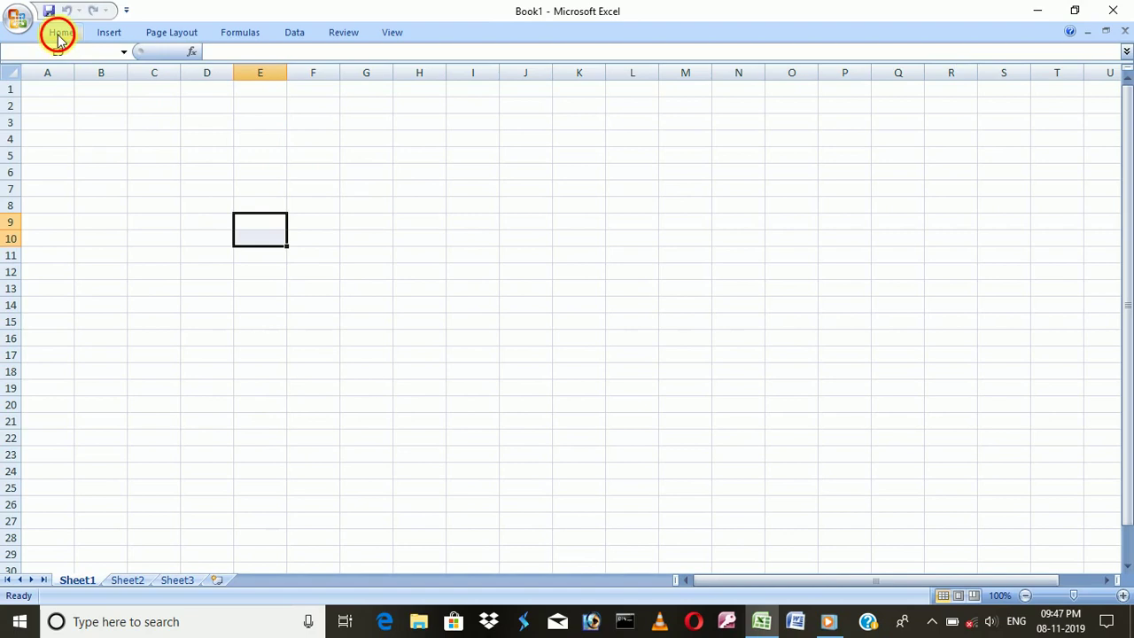
Expand the minimized ribbon so that the Home commands stay displayed
double_click(58, 35)
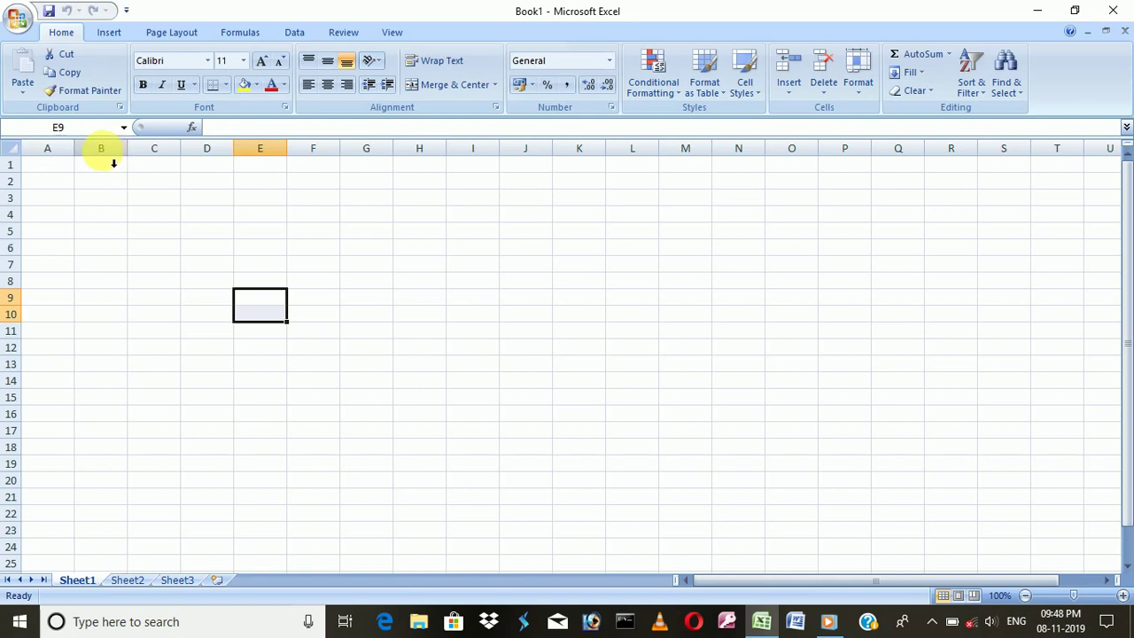
left_click(210, 189)
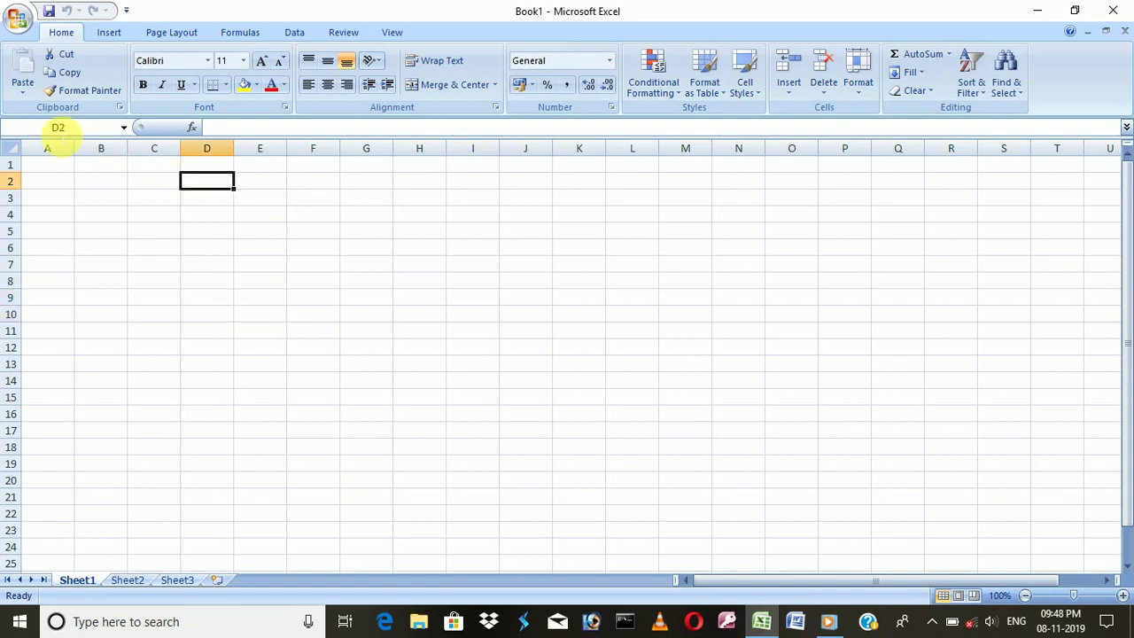
left_click(109, 184)
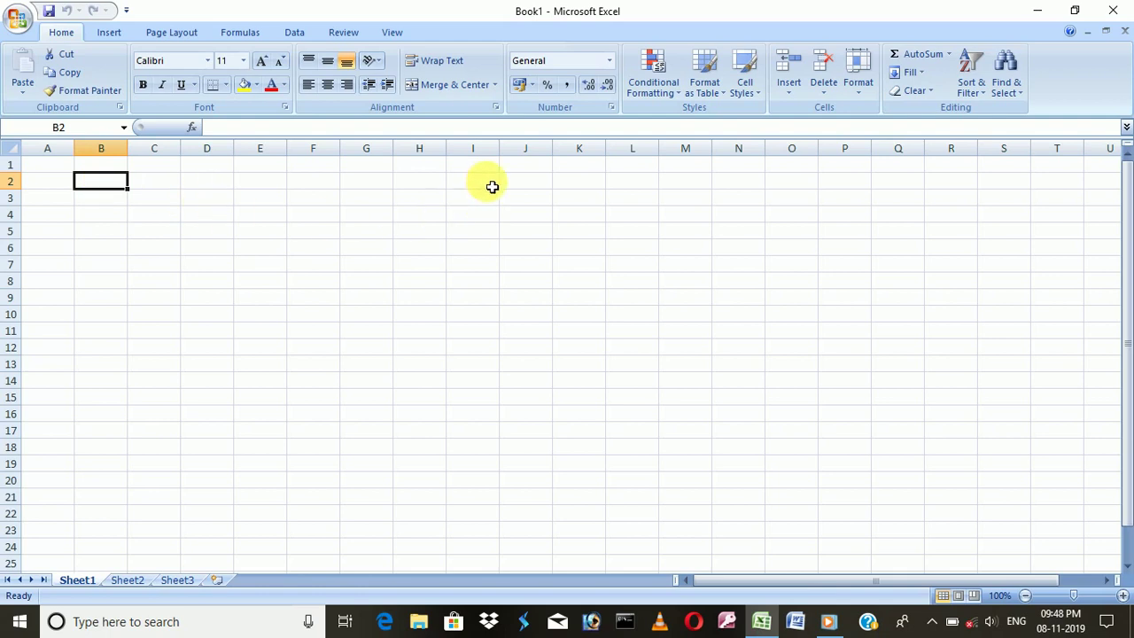
left_click(532, 337)
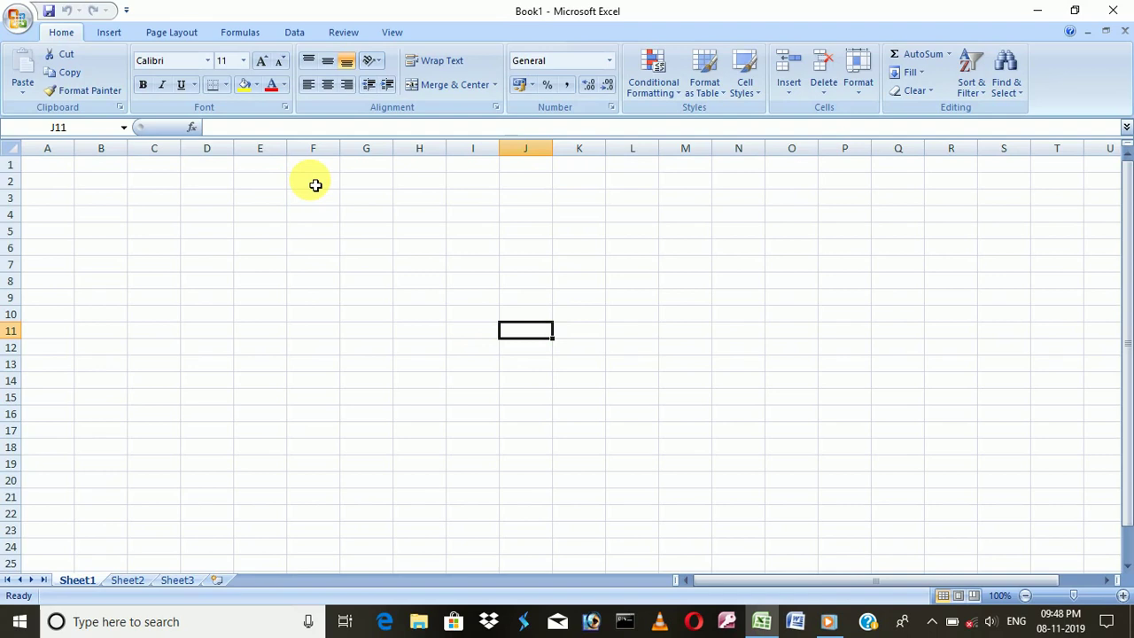
left_click(147, 219)
left_click(409, 296)
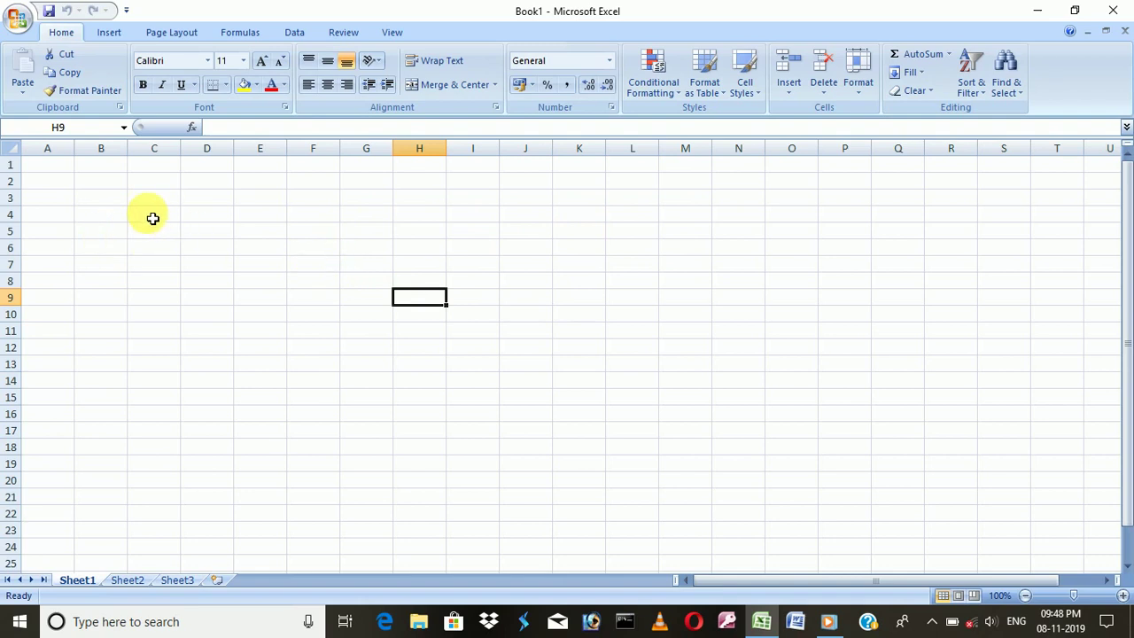
Review the Number, Alignment, Font, Border, Fill and Protection settings in Format Cells for cells C4:D4
left_click_drag(152, 218, 202, 219)
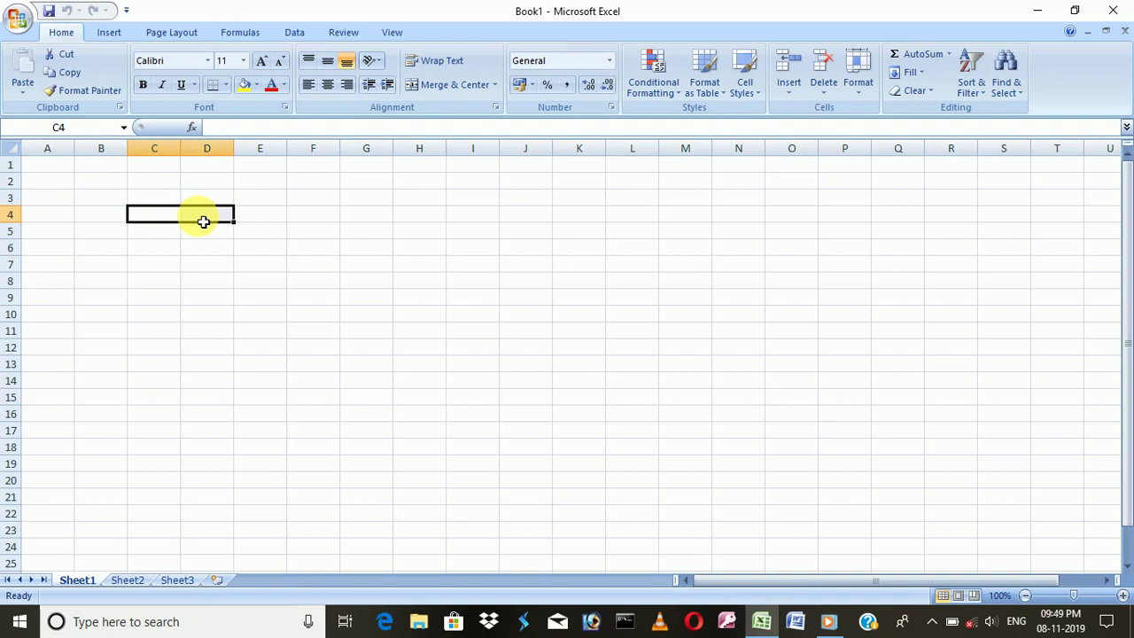
right_click(203, 221)
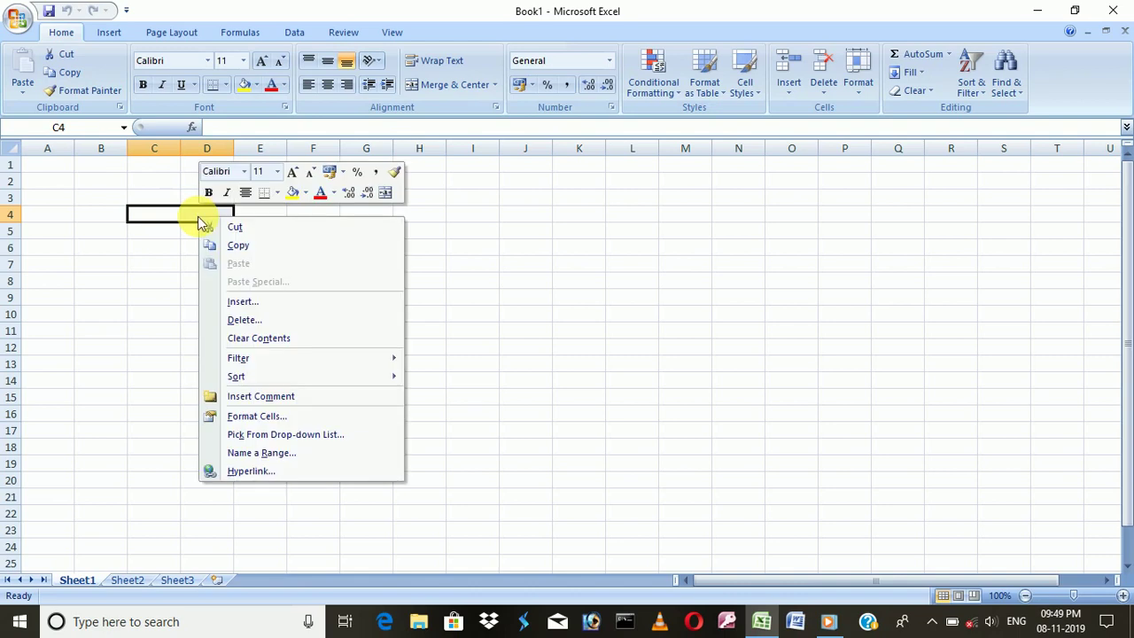
left_click(276, 421)
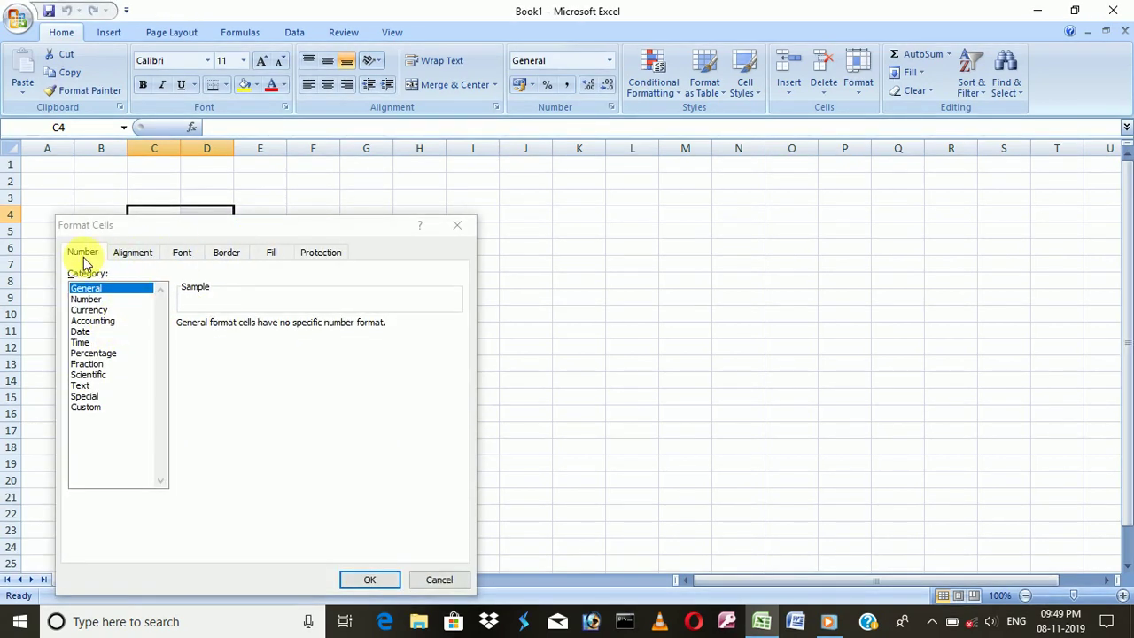
left_click(133, 251)
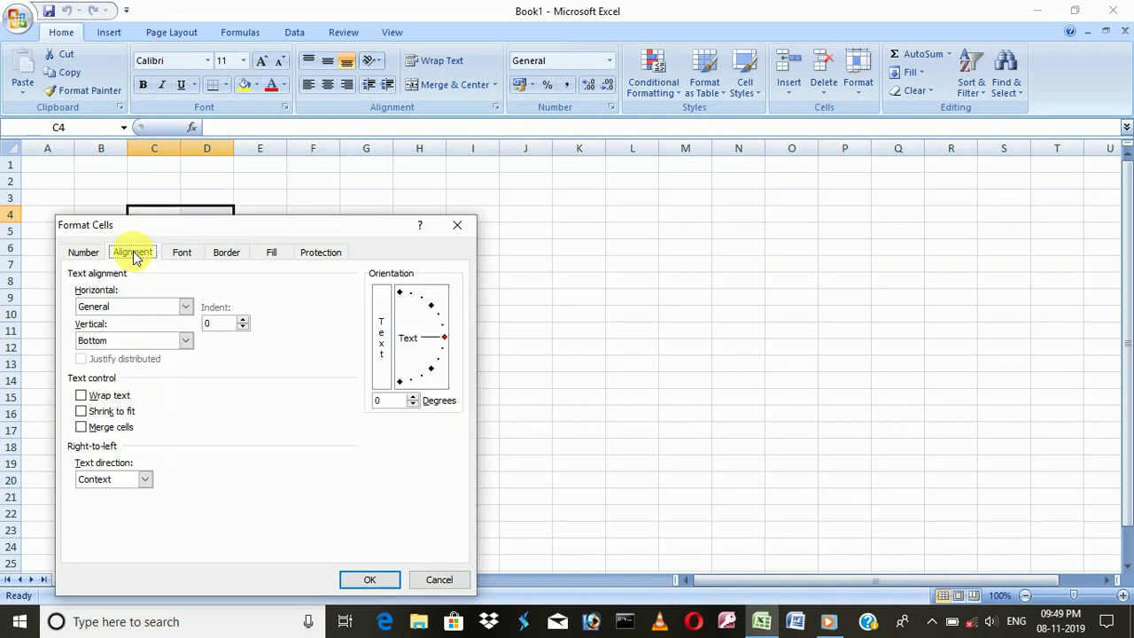
left_click(180, 252)
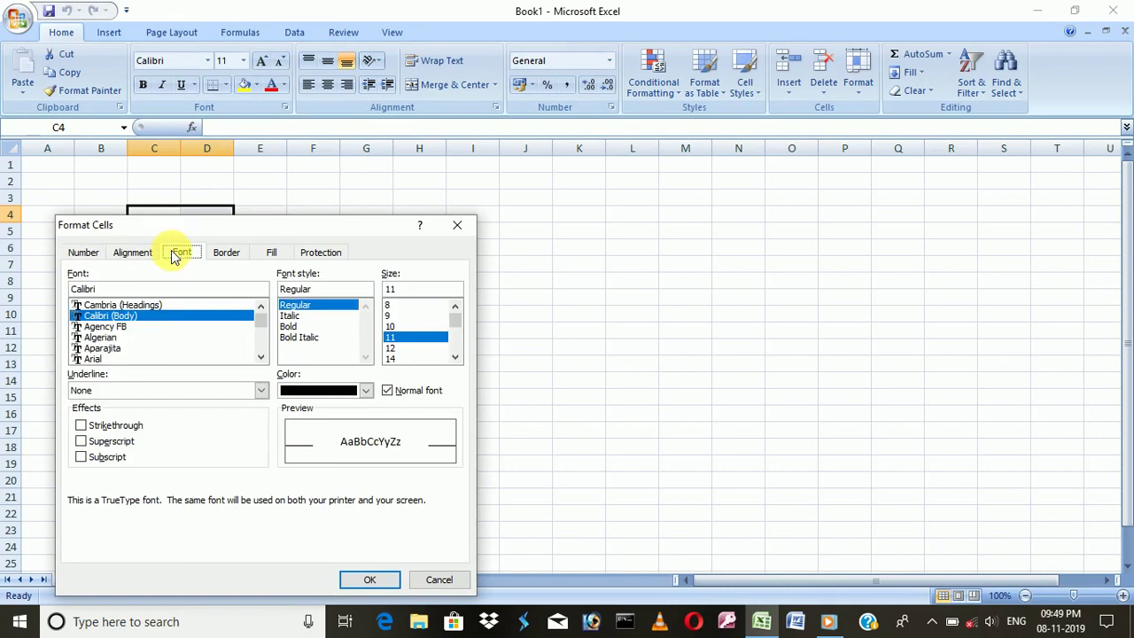
left_click(226, 253)
left_click(271, 253)
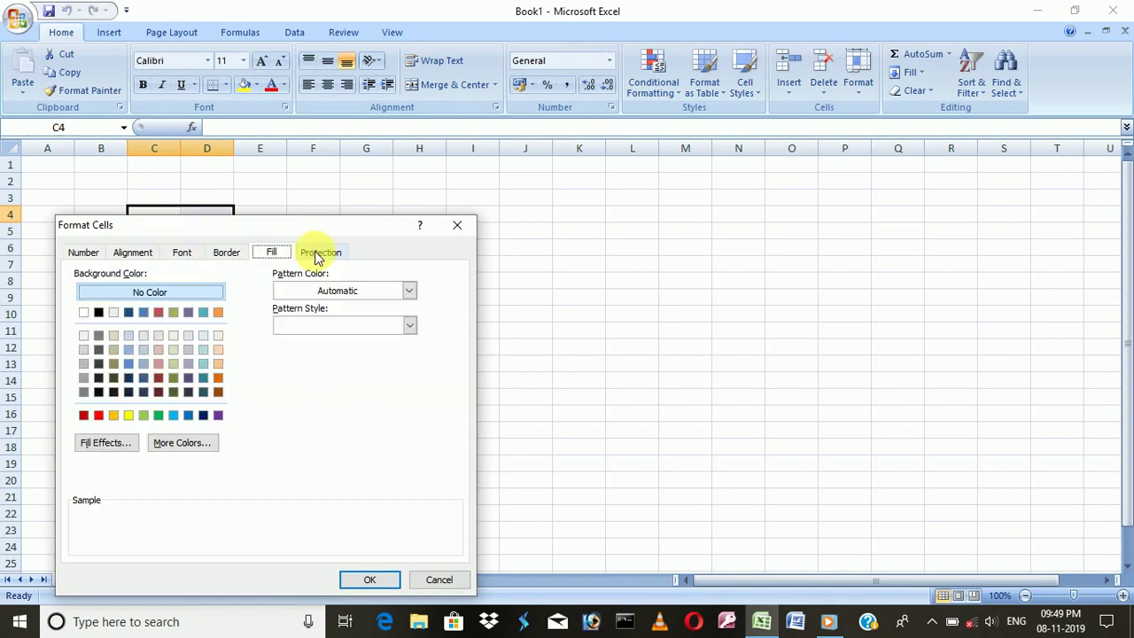
left_click(315, 253)
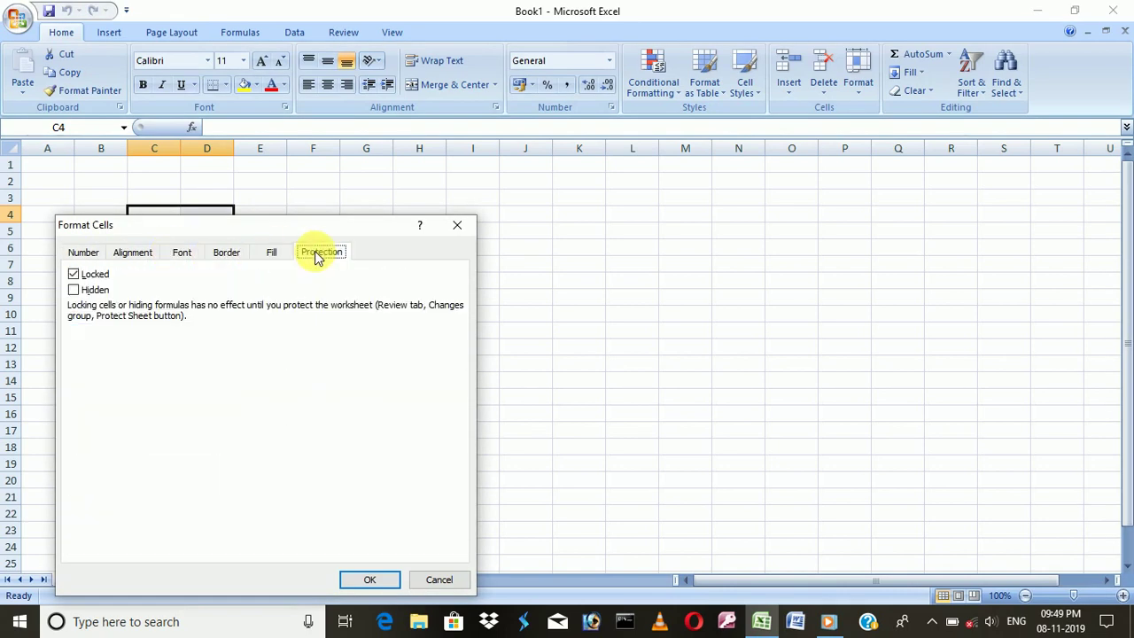
left_click(257, 255)
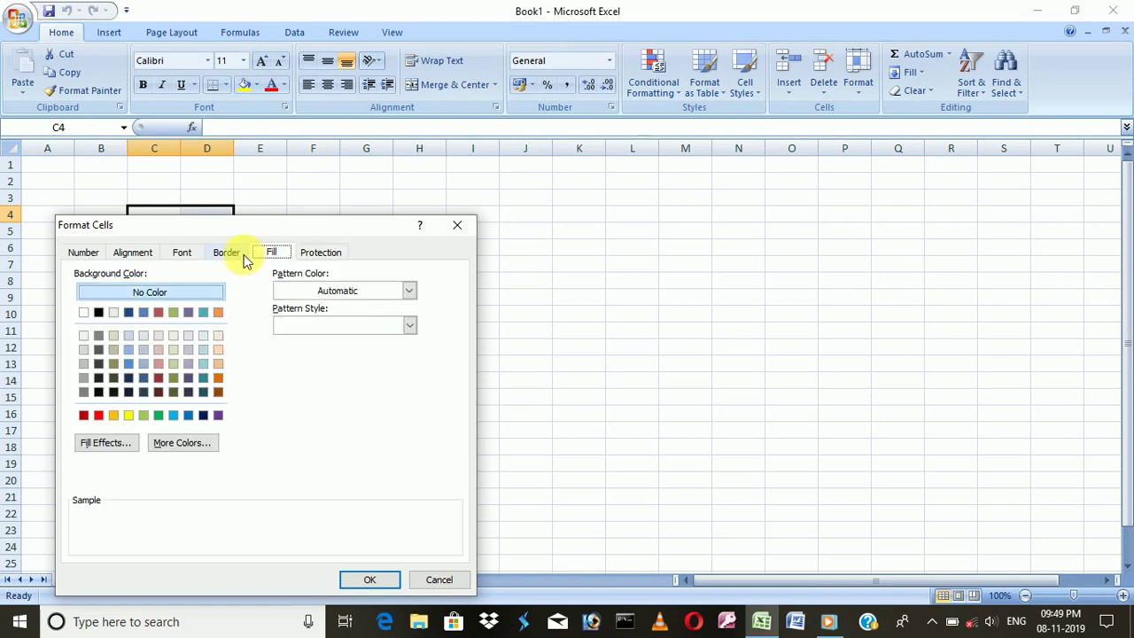
left_click(235, 254)
left_click(183, 253)
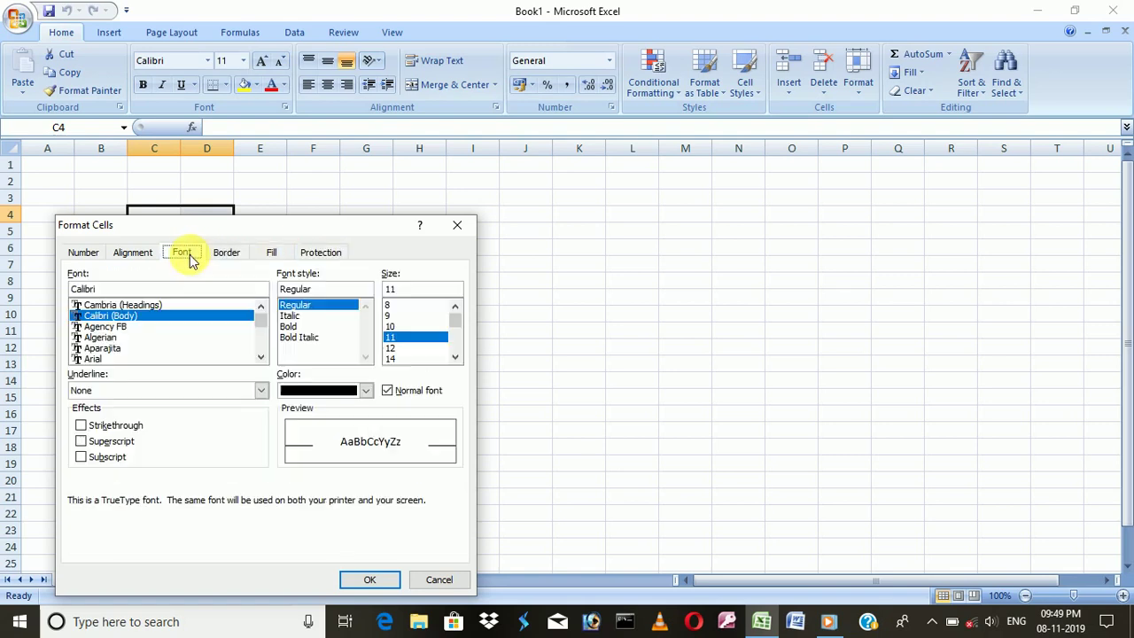
left_click(135, 257)
left_click(89, 256)
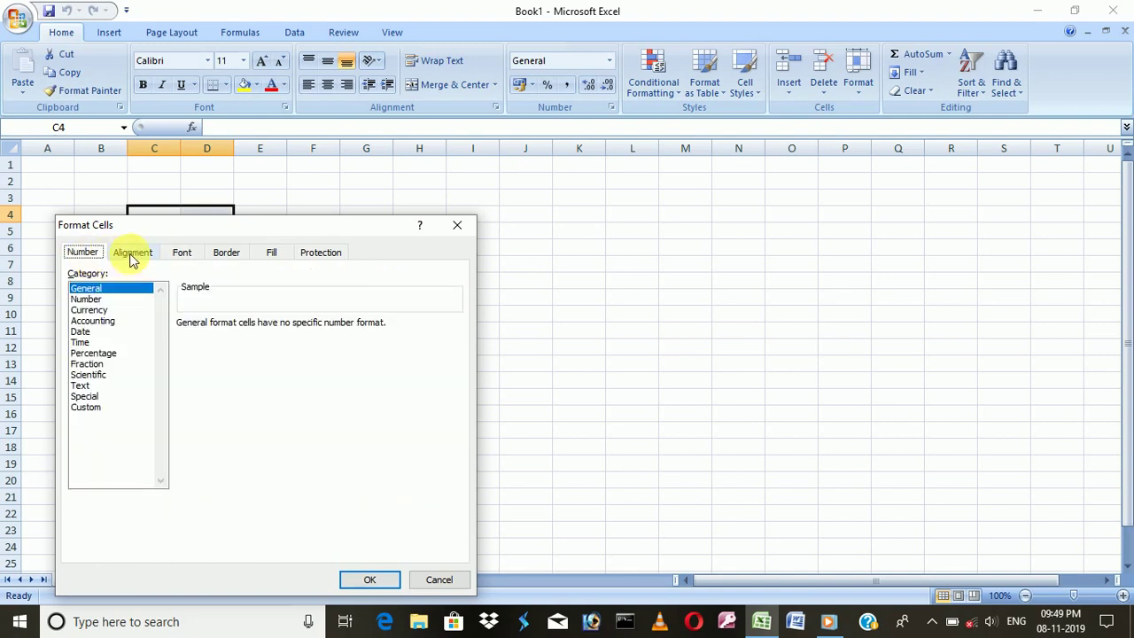
Merge cells C4:D4 using the text control option in the Format Cells alignment settings
left_click(131, 257)
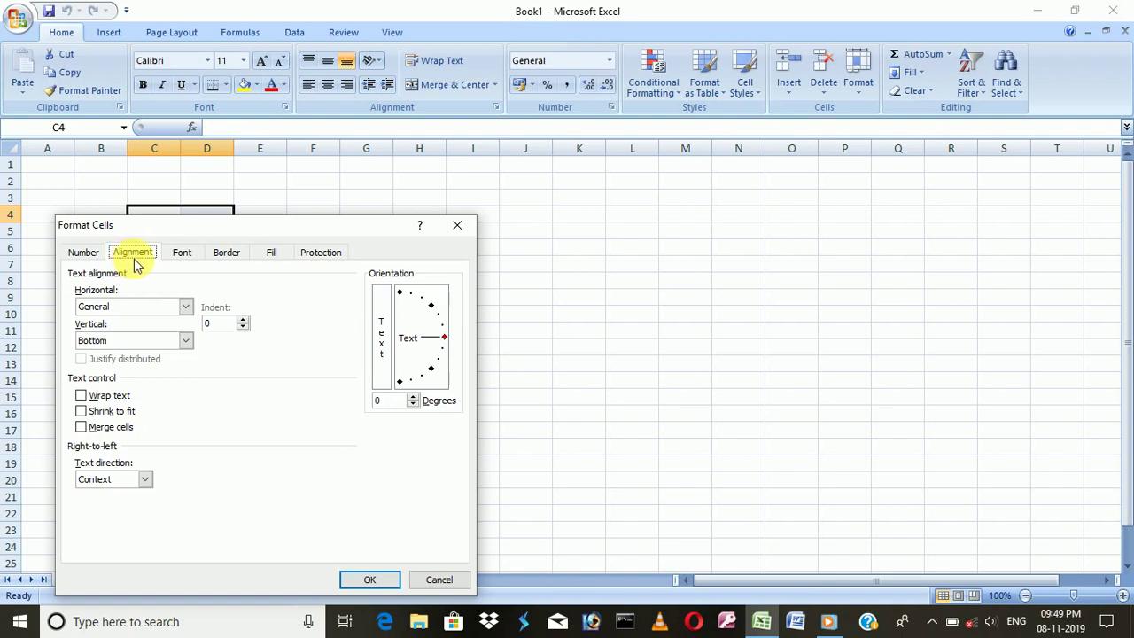
left_click(374, 578)
left_click(379, 312)
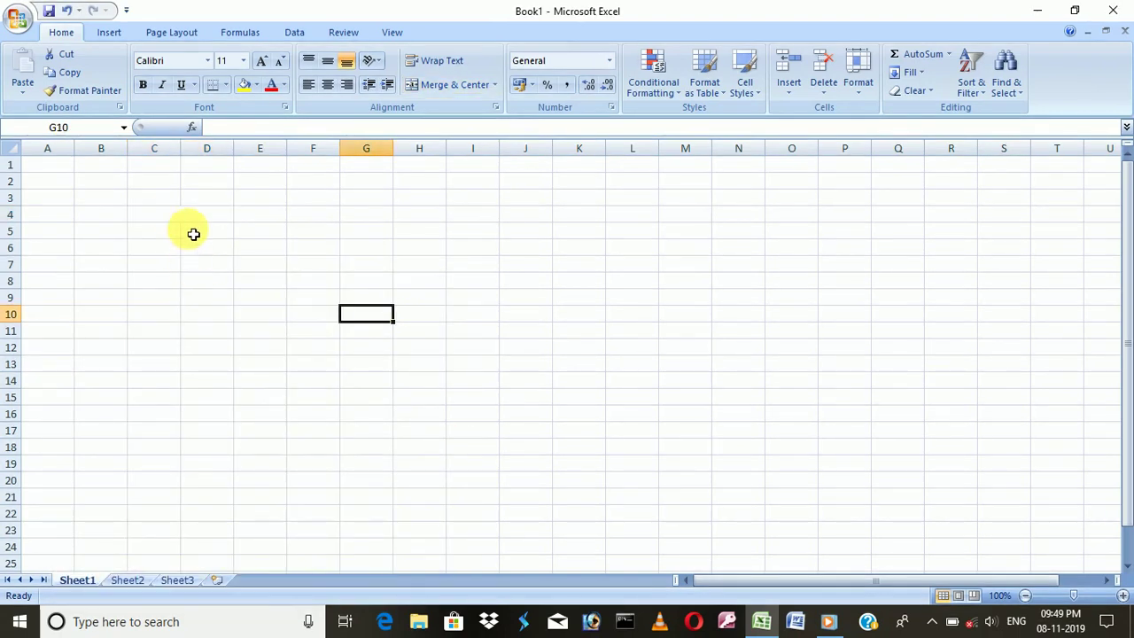
left_click(174, 218)
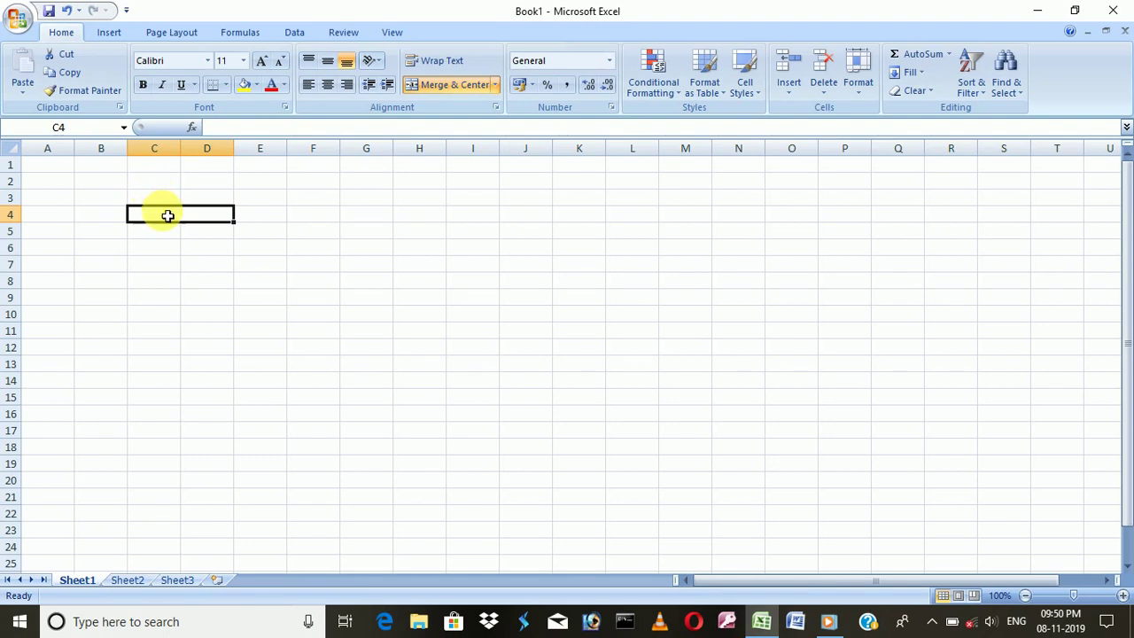
Compare the merged cell C4:D4 with the cells above it, and undo the merge
left_click_drag(157, 180, 155, 200)
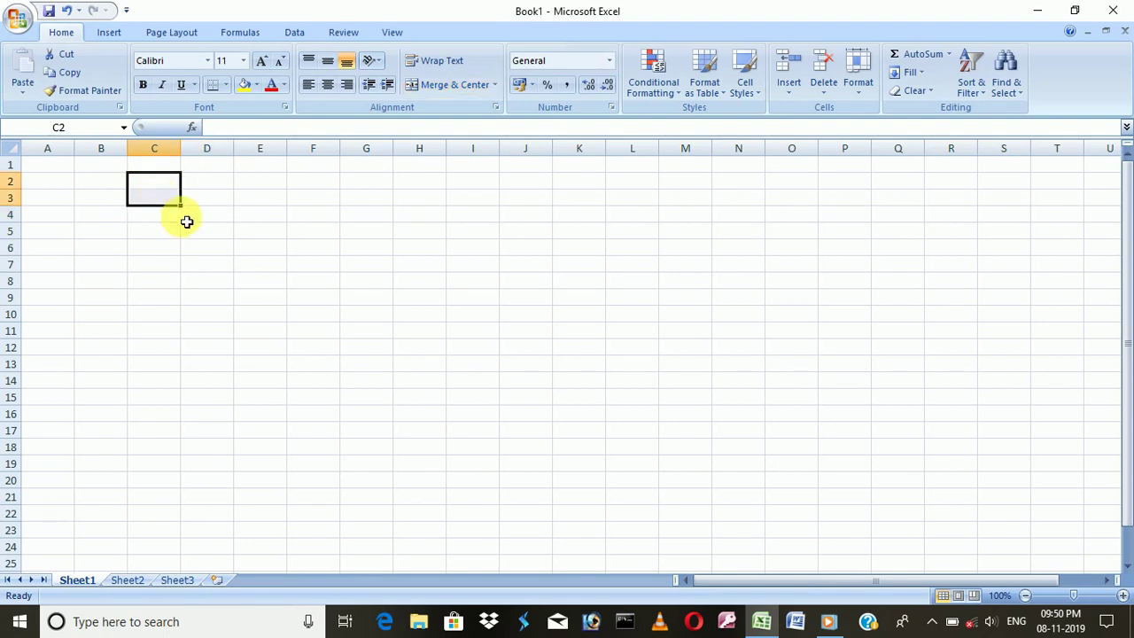
left_click(185, 218)
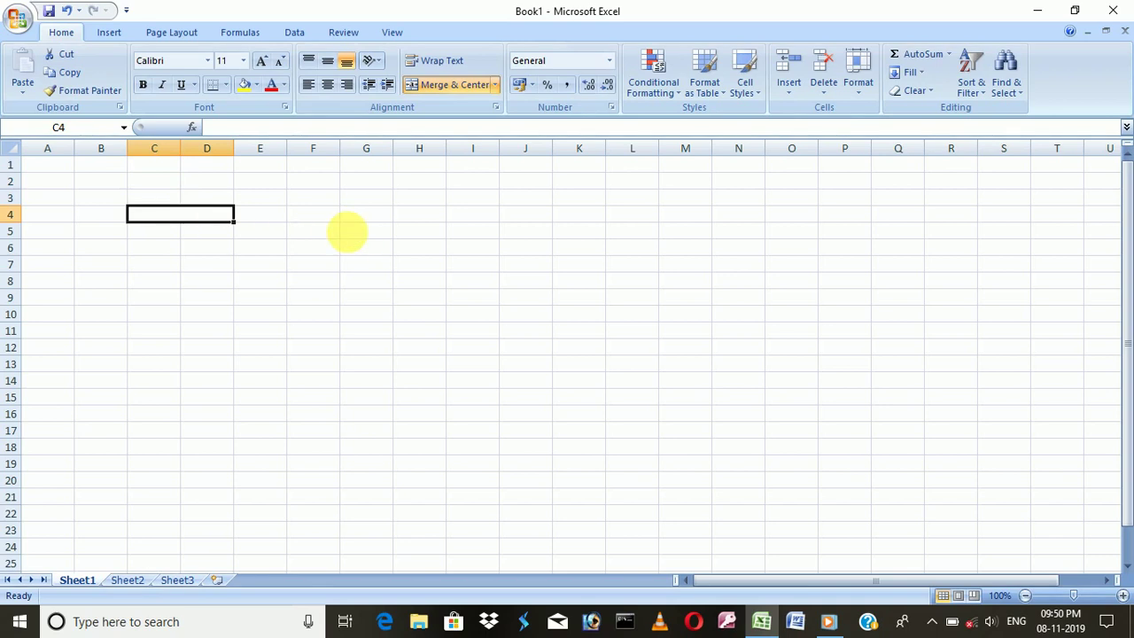
left_click(260, 245)
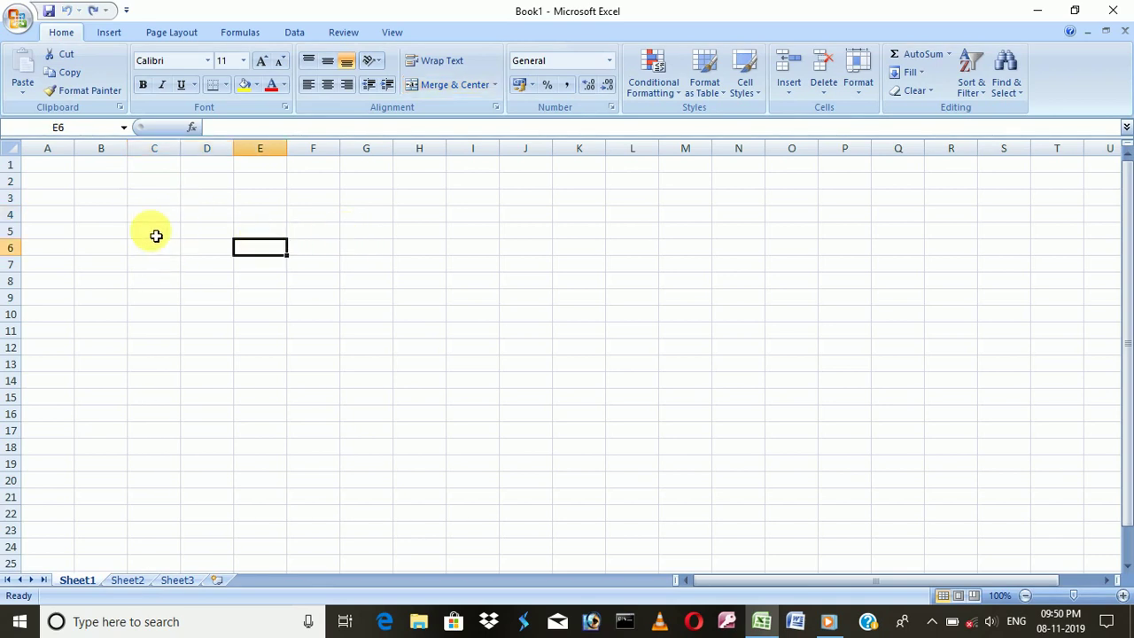
left_click_drag(154, 217, 444, 327)
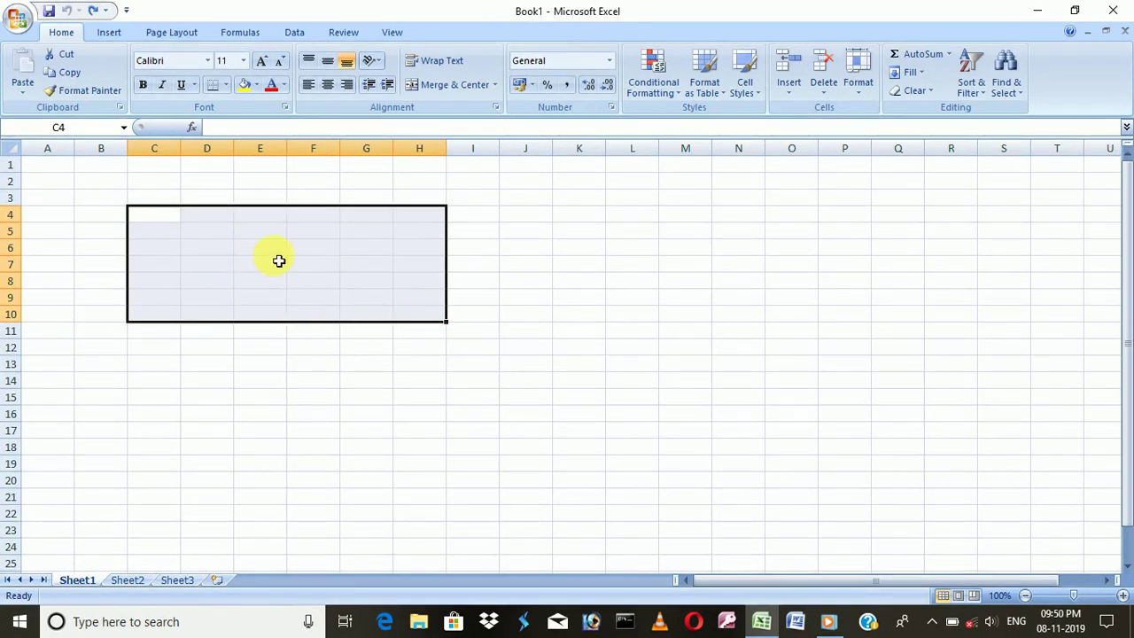
right_click(233, 266)
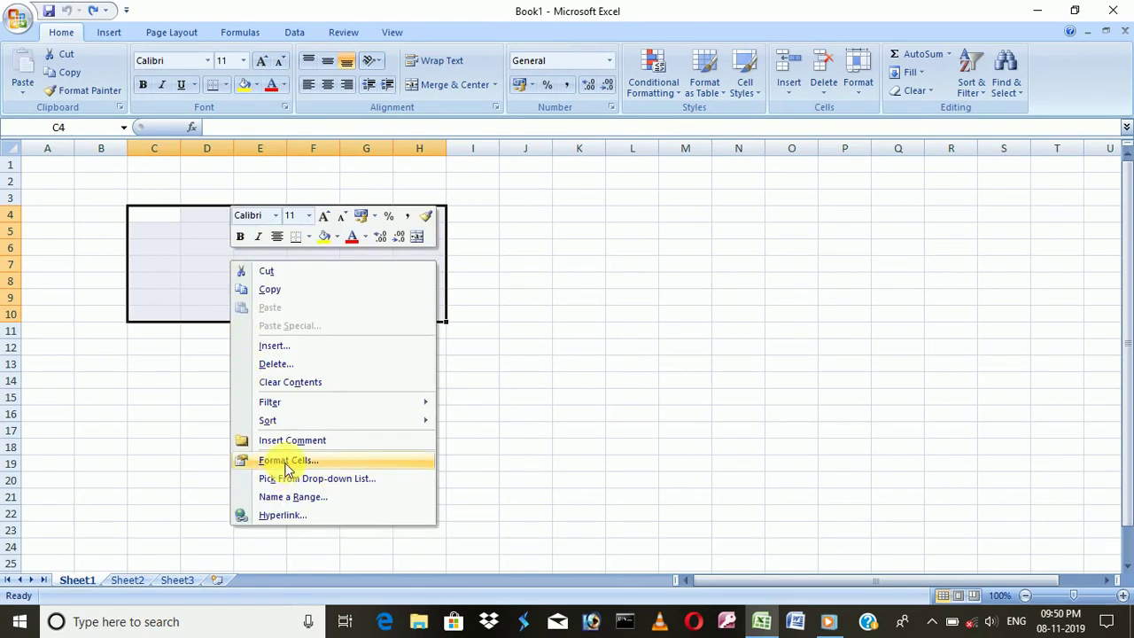
left_click(572, 327)
left_click(523, 245)
Apply Merge & Center to cells C4:D4 and reselect the merged cell
left_click_drag(165, 216, 229, 221)
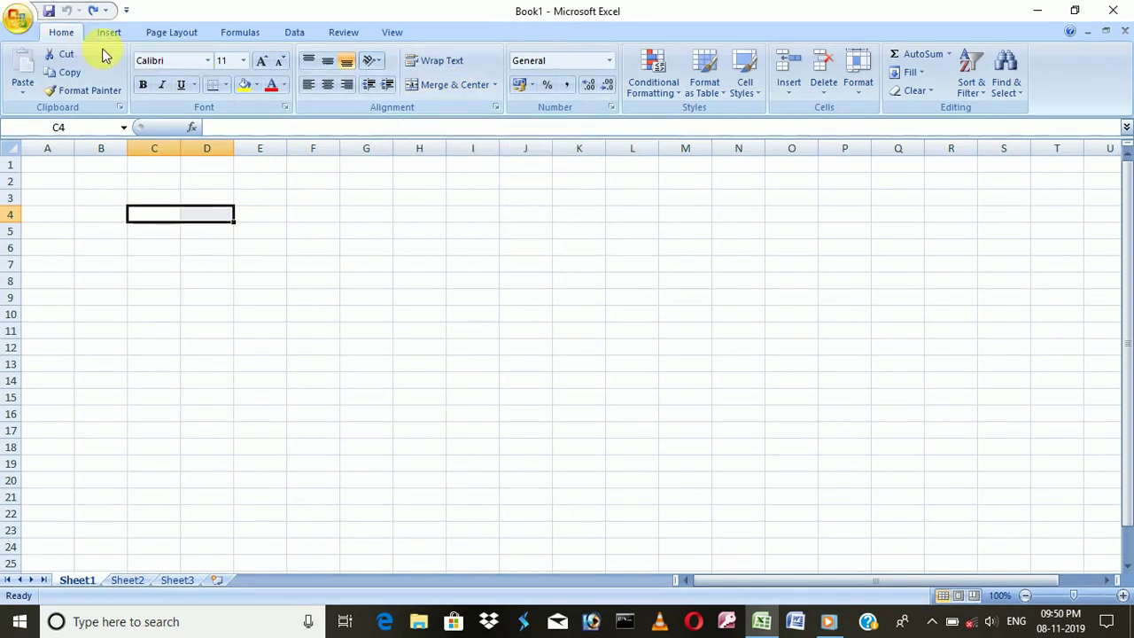
left_click(452, 86)
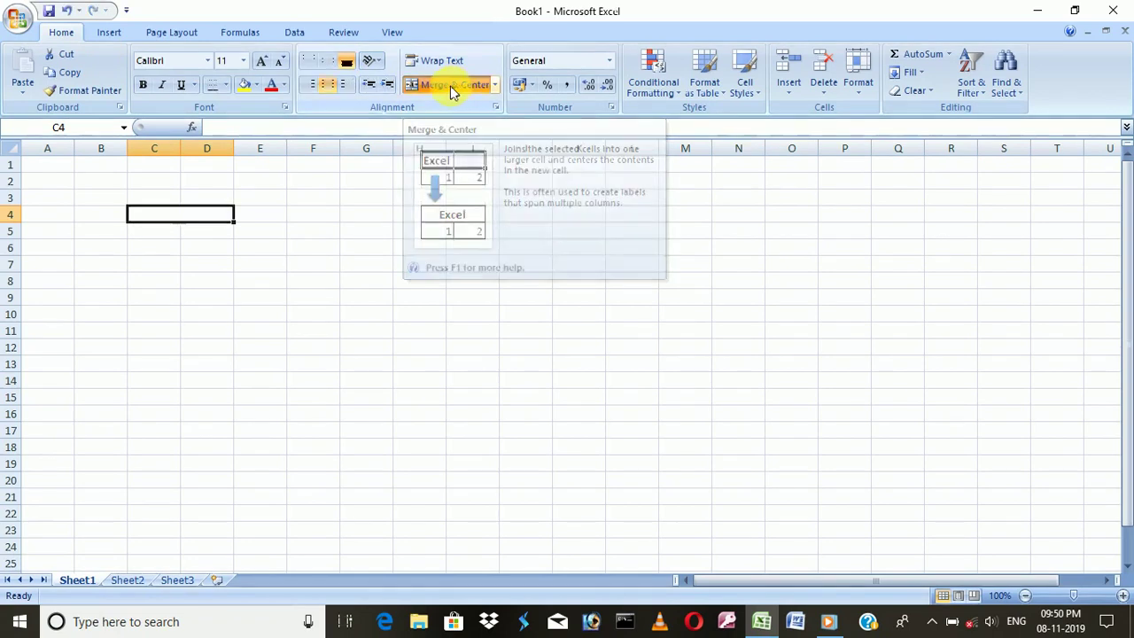
left_click(276, 263)
left_click(143, 218)
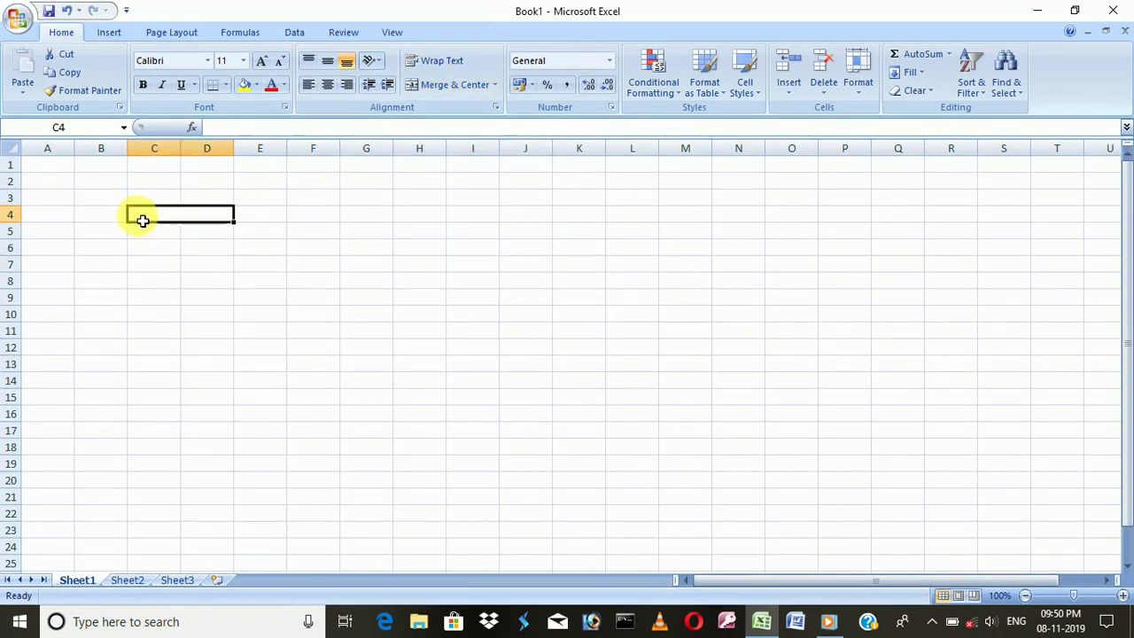
Split the merged cell C4:D4 back into separate cells
left_click(458, 91)
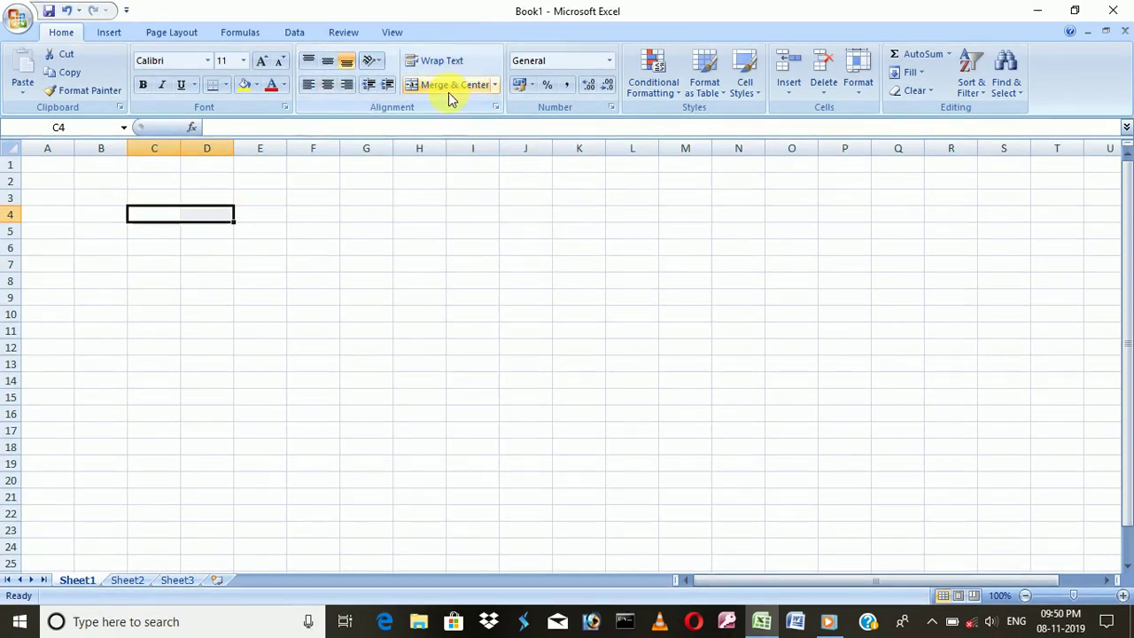
left_click(310, 364)
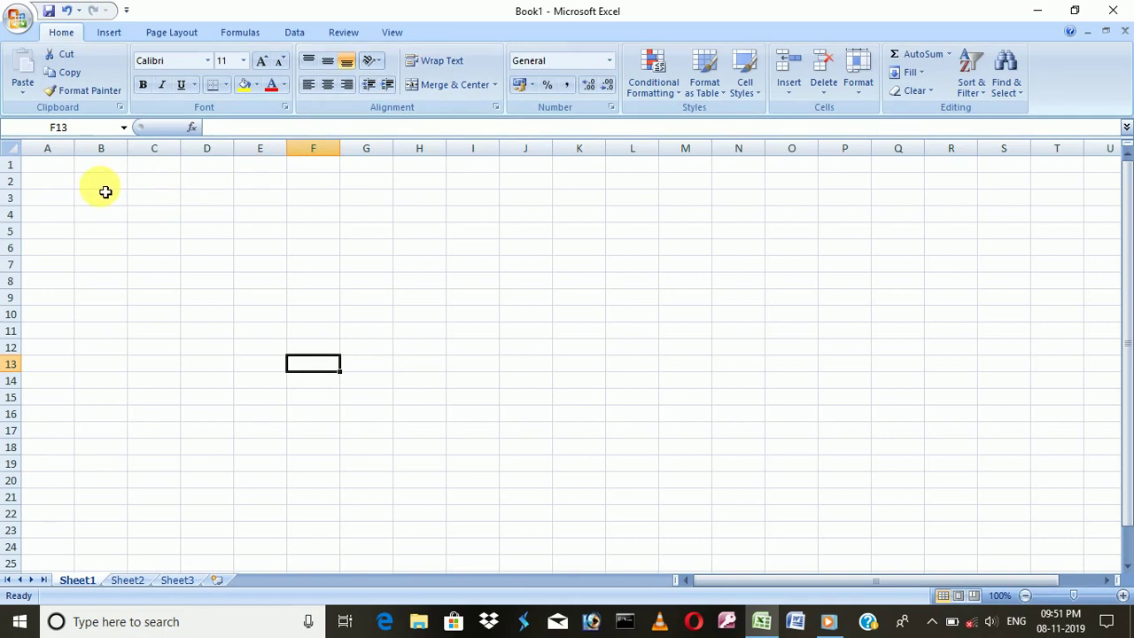
Open the Format Cells border settings for cells B2:H9, preview outline and inside borders, and clear them with the None preset
left_click_drag(100, 185, 397, 299)
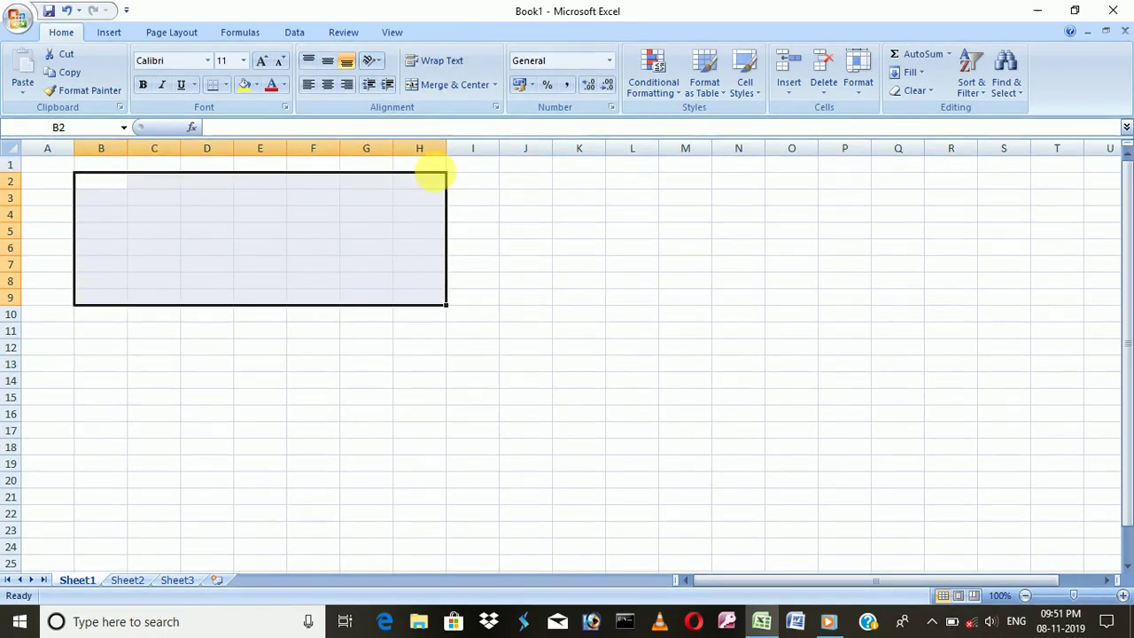
right_click(341, 204)
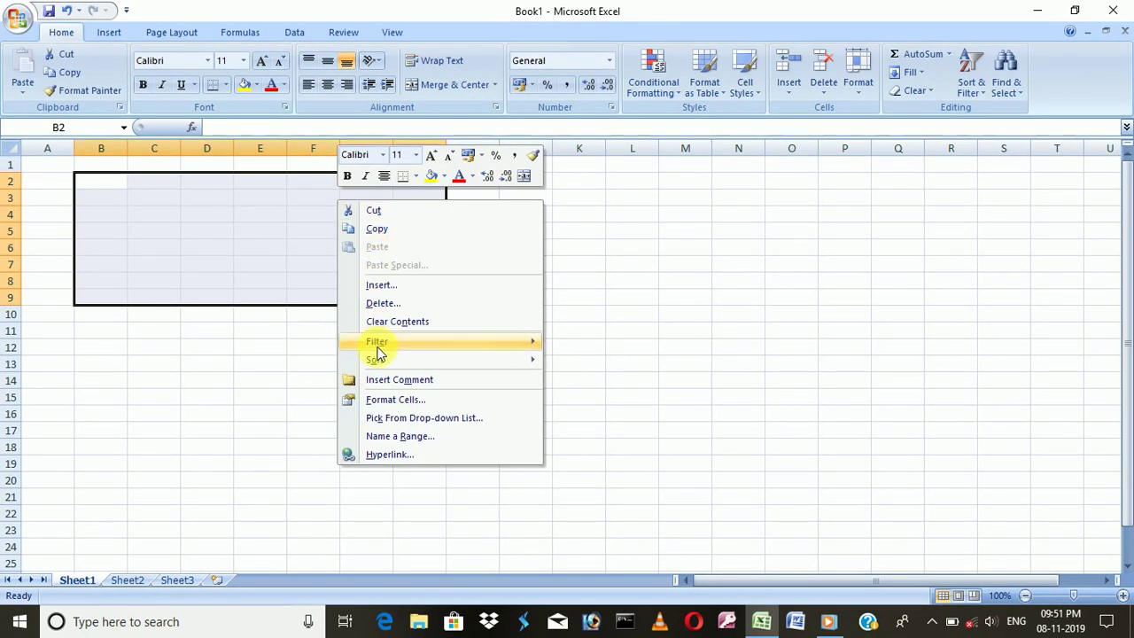
left_click(399, 404)
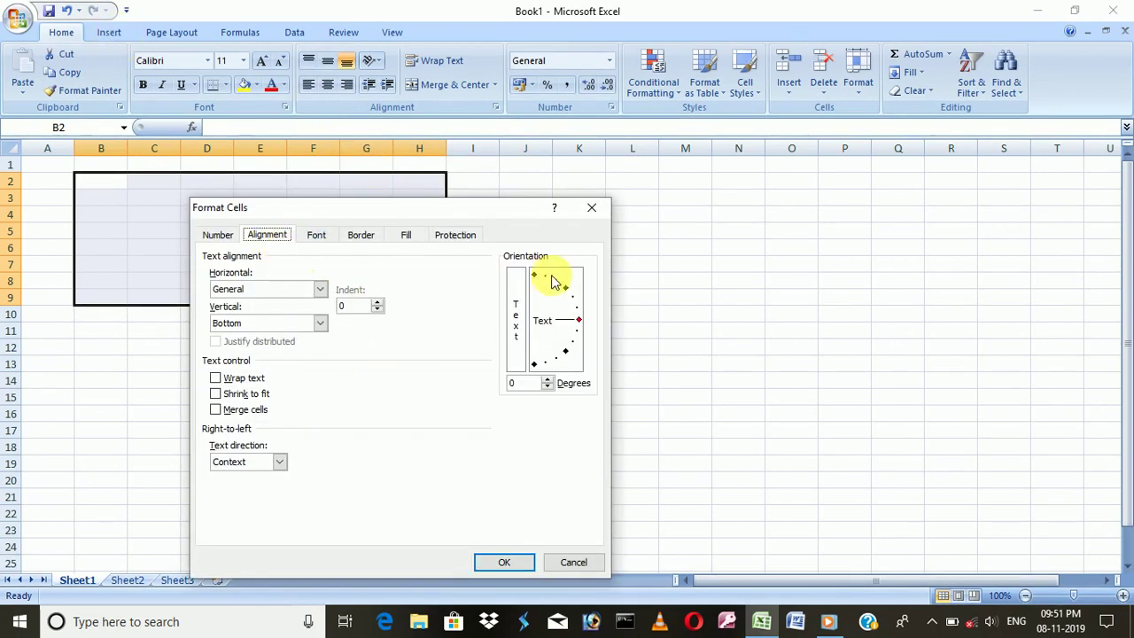
left_click(373, 237)
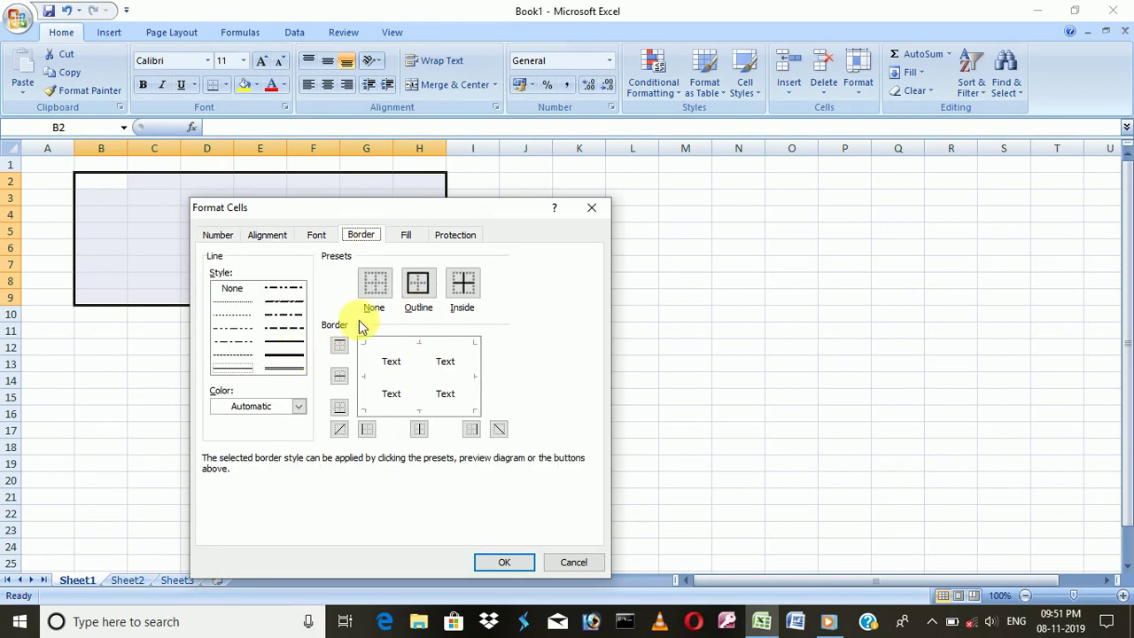
left_click(417, 285)
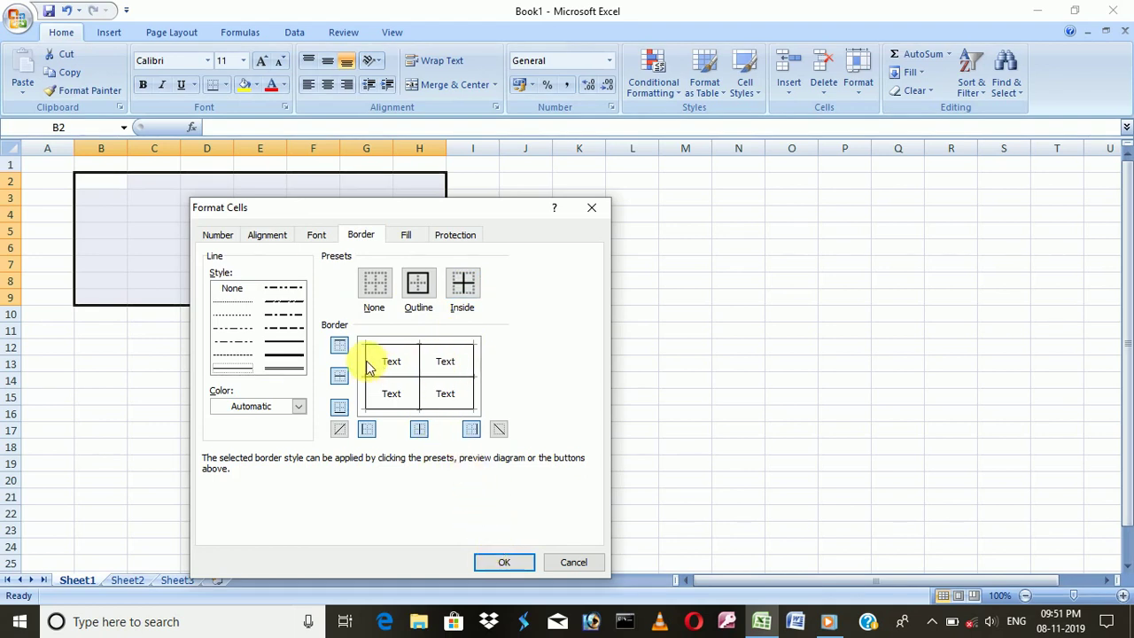
left_click(392, 293)
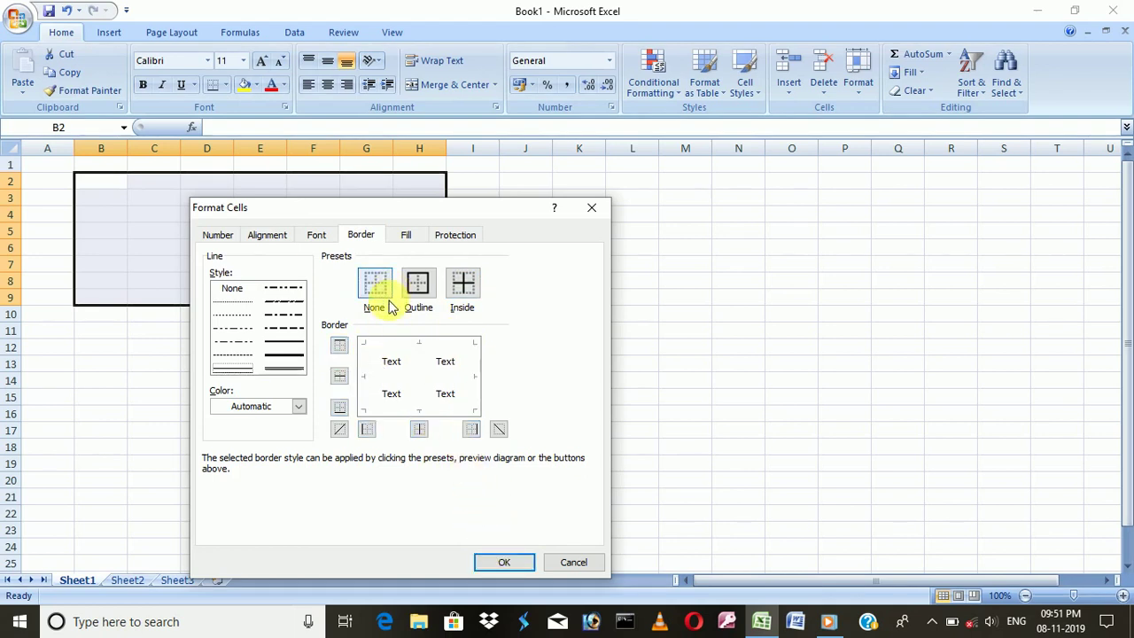
Add the four outer borders and the inner vertical border one by one in the border preview diagram
left_click(367, 369)
left_click(418, 350)
left_click(473, 376)
left_click(419, 403)
left_click(399, 410)
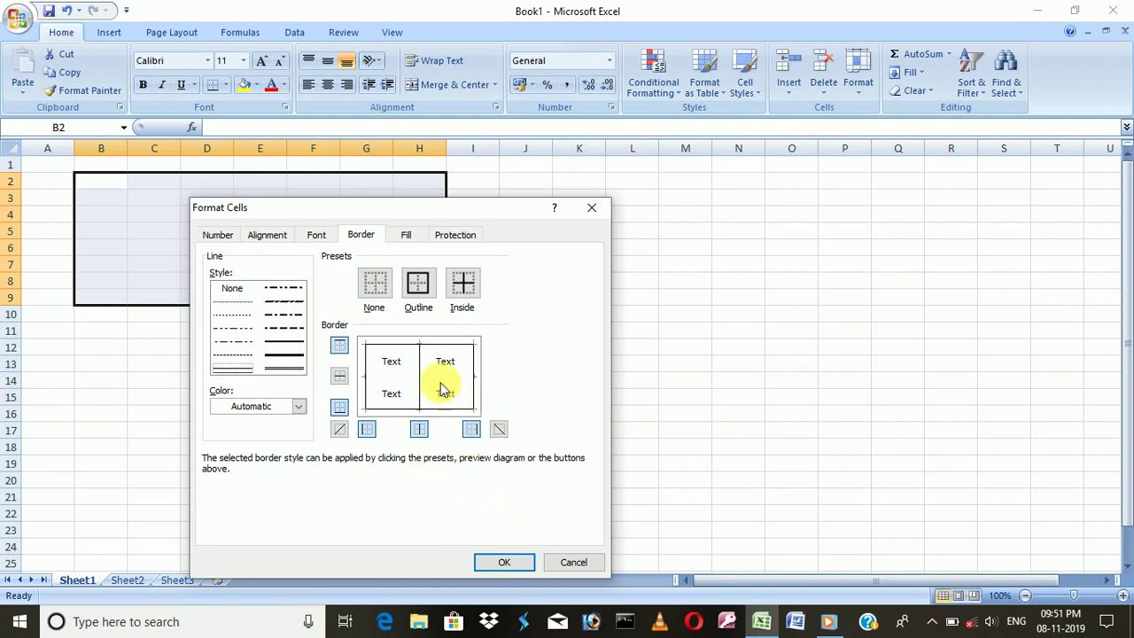
Clear the individually placed borders and assign the Outline and Inside presets with the thin solid line style
left_click(375, 287)
left_click(418, 285)
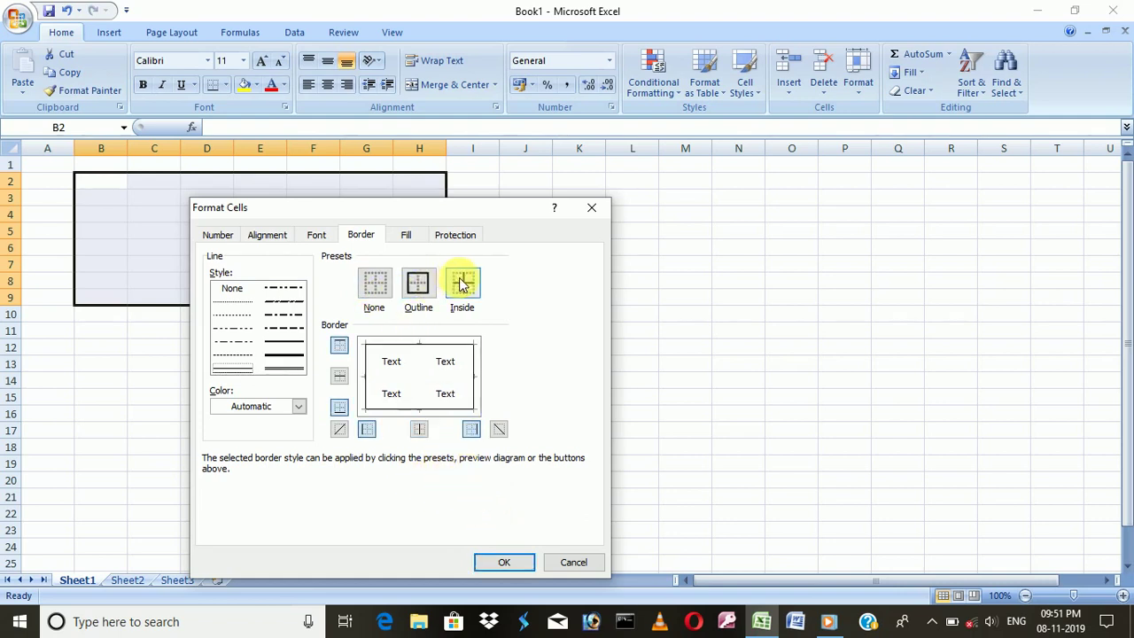
left_click(463, 284)
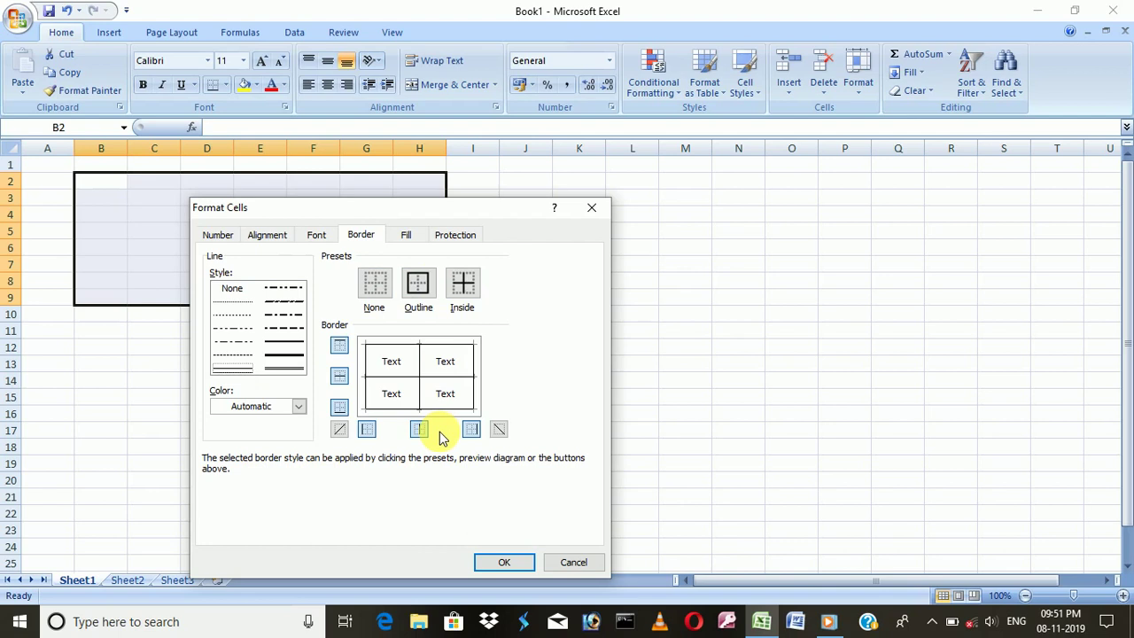
Apply the thick solid line style to the outline and inside borders of cells B2:H9
left_click(296, 370)
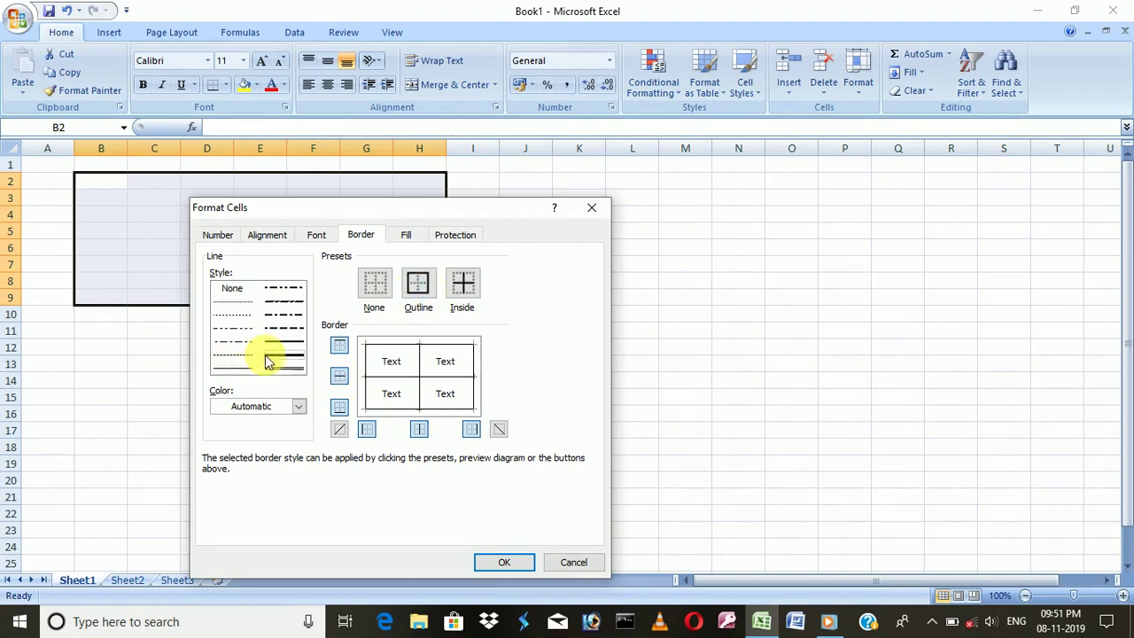
left_click(415, 298)
left_click(462, 288)
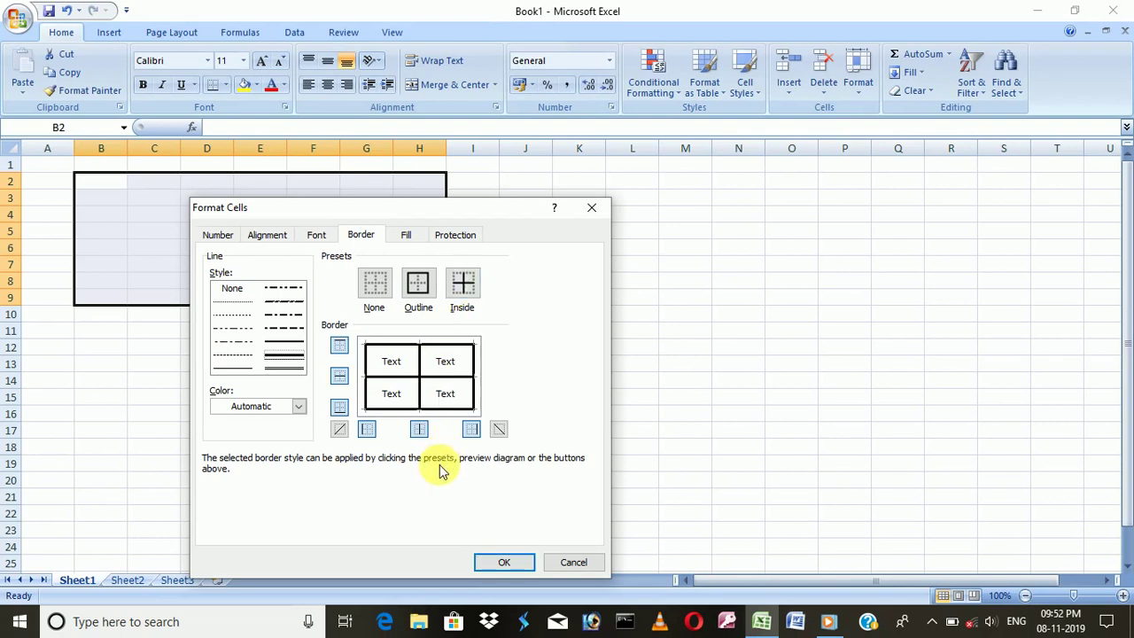
left_click(503, 561)
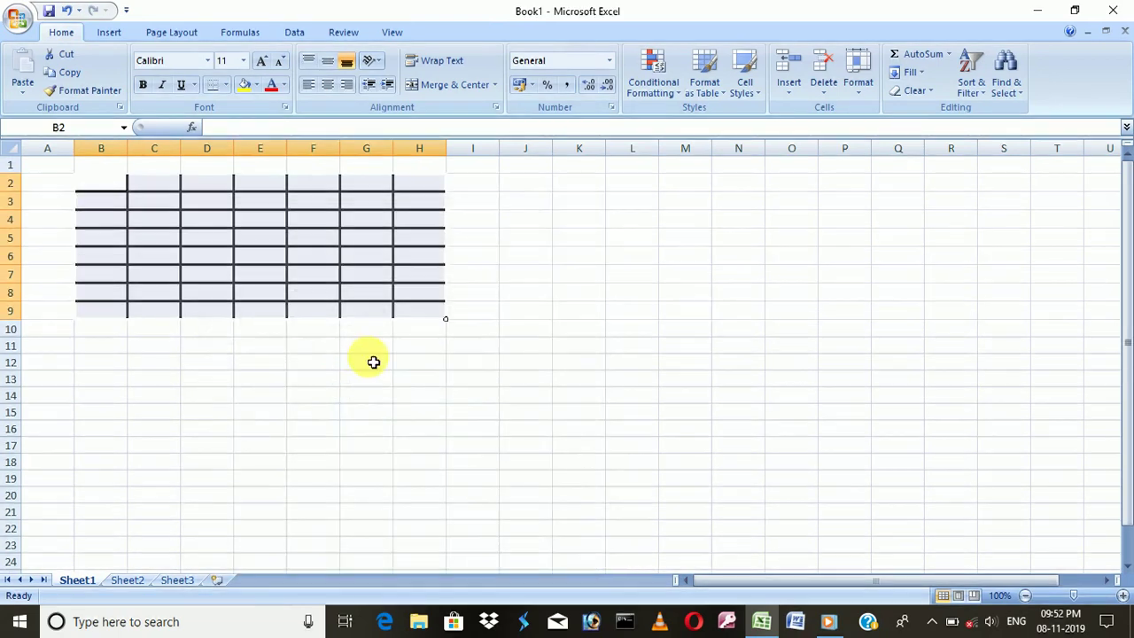
left_click(526, 310)
left_click(580, 257)
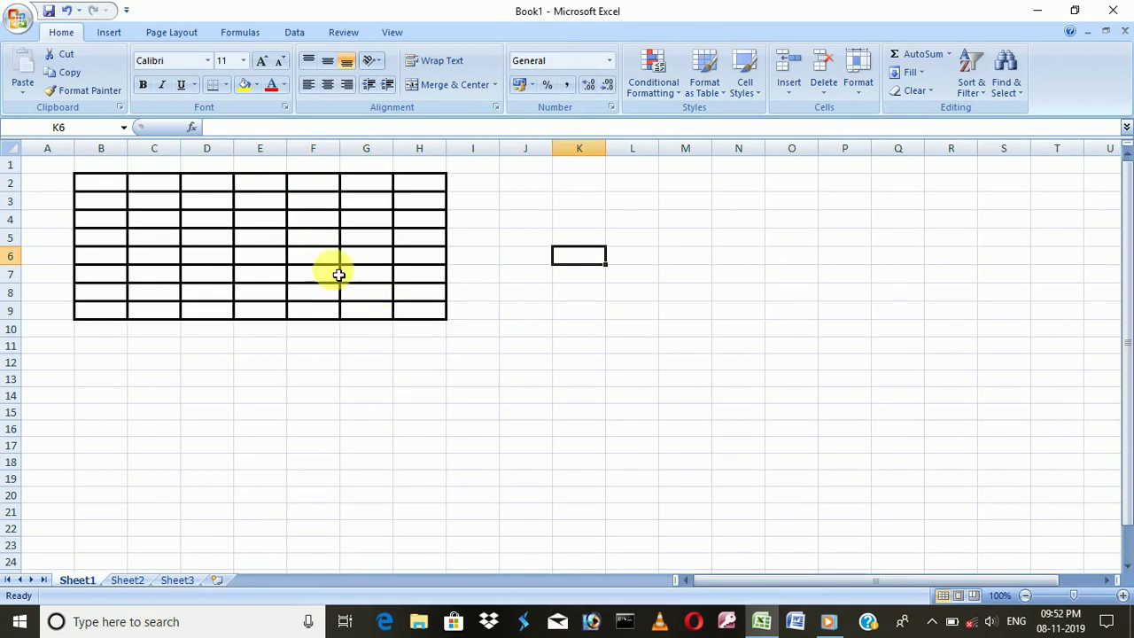
Remove the thick borders of cells B2:H9 and apply double-line outline and inside borders instead
left_click_drag(84, 183, 430, 314)
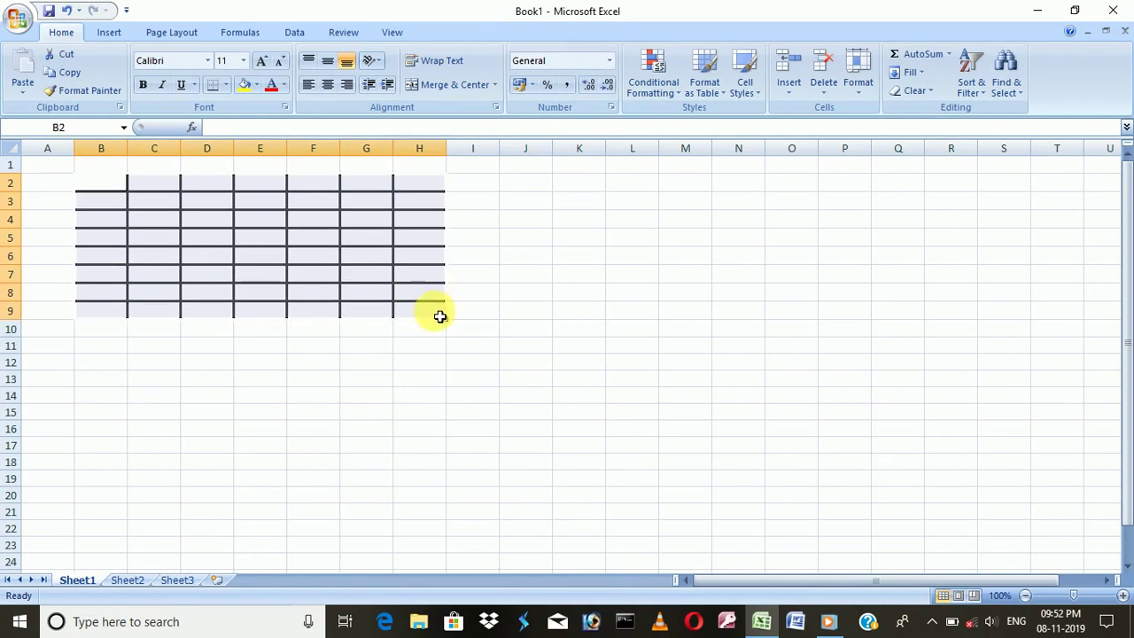
right_click(393, 256)
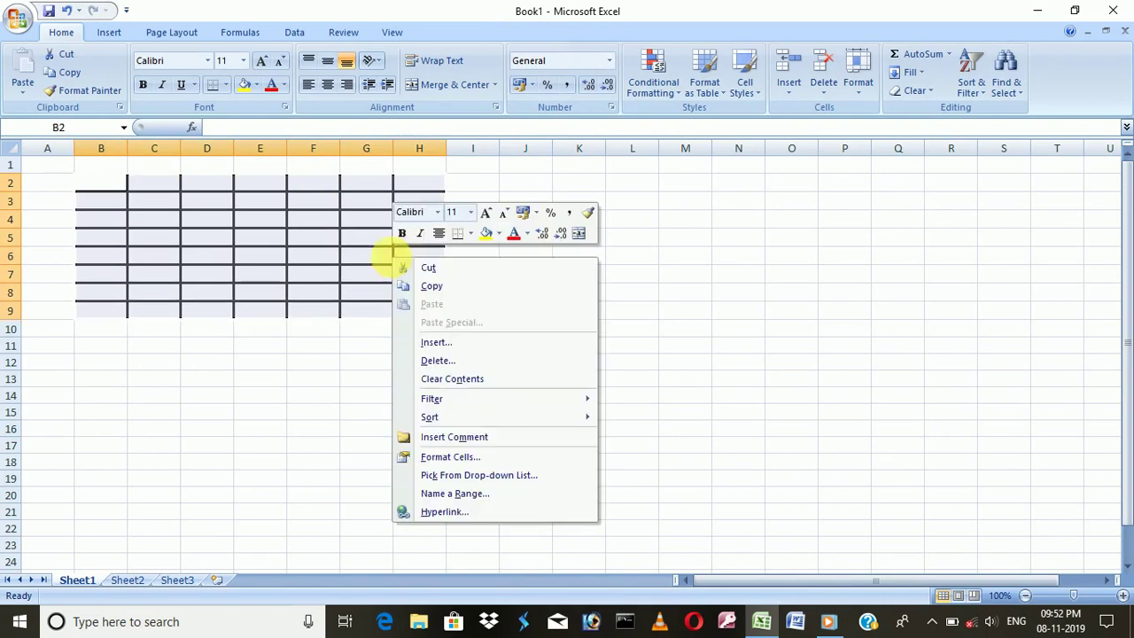
left_click(452, 459)
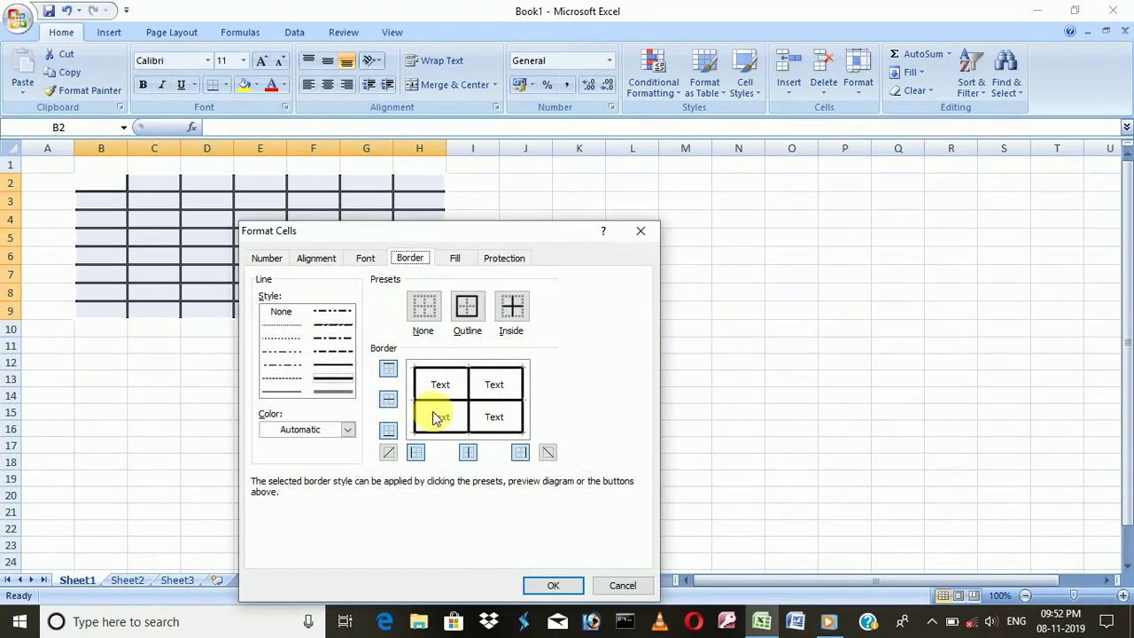
left_click(424, 306)
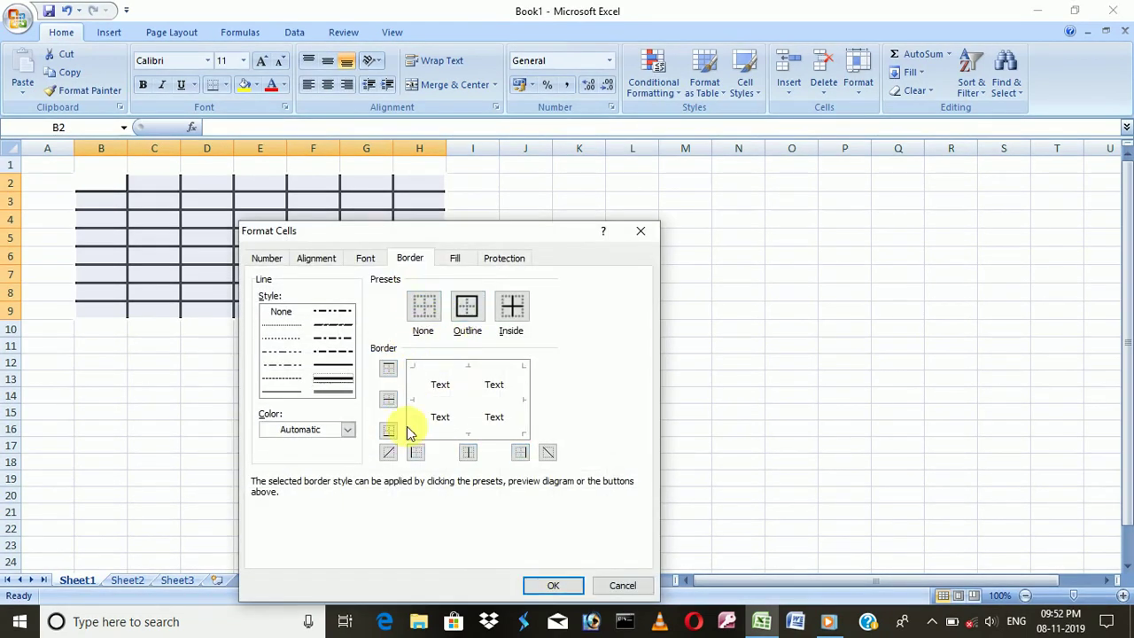
left_click(340, 391)
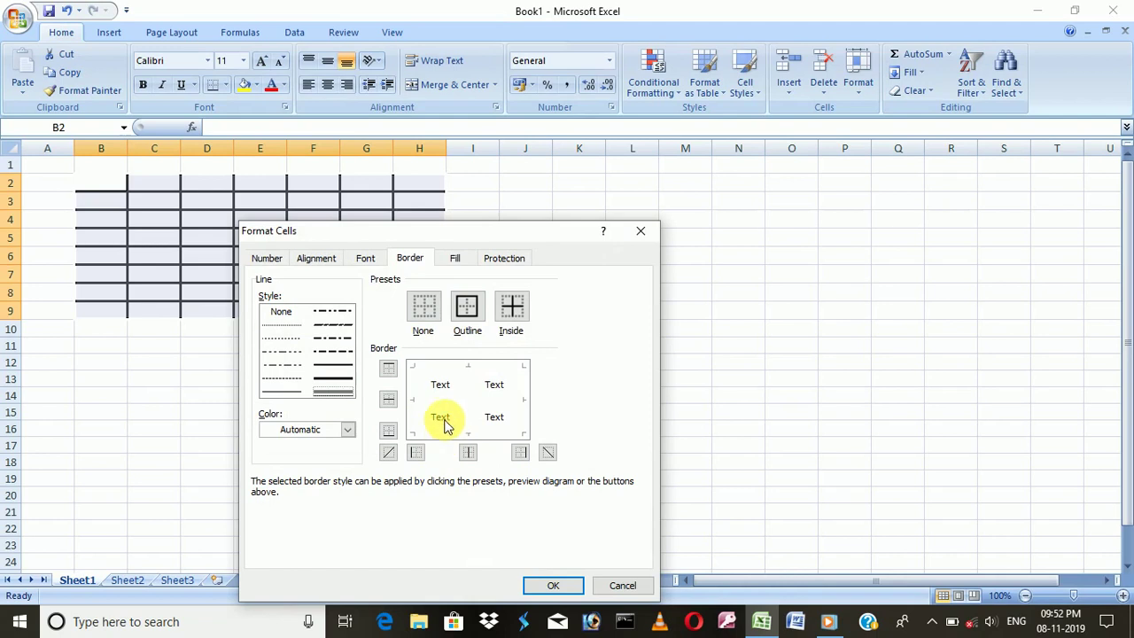
left_click(469, 312)
left_click(500, 317)
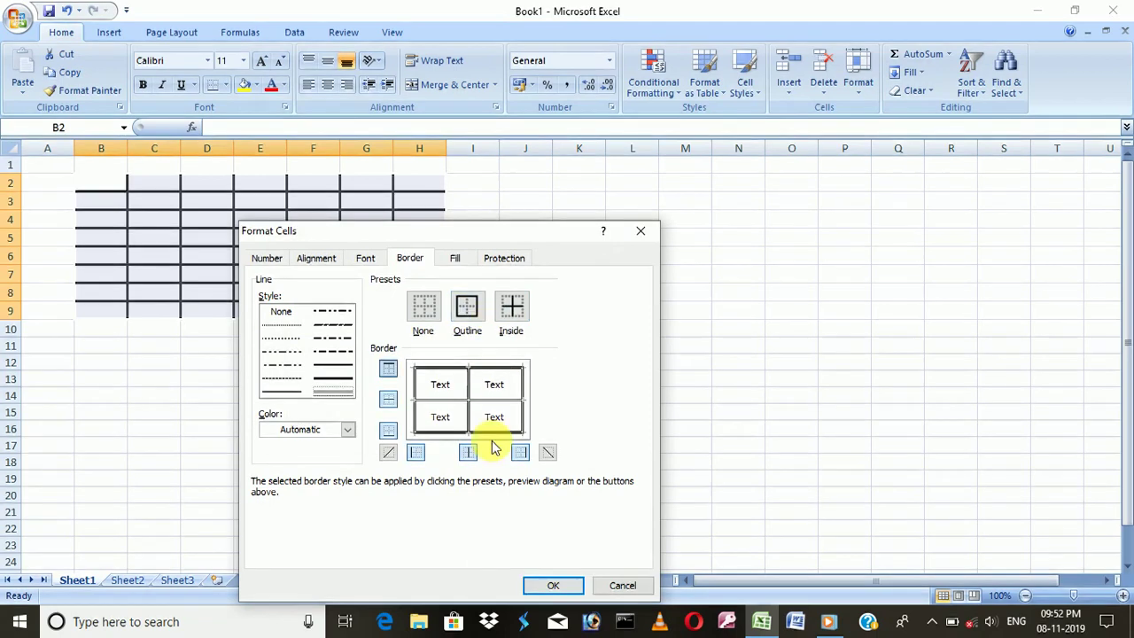
left_click(547, 585)
left_click(358, 345)
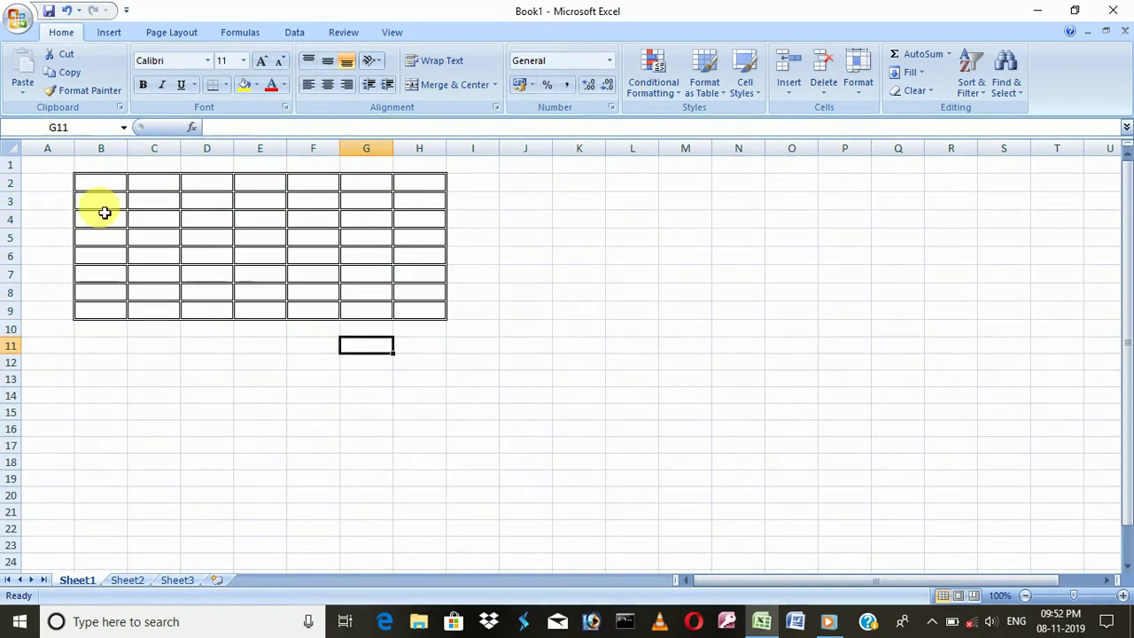
Change the outline and inside borders of cells B2:H9 to the dashed line style
left_click(103, 168)
left_click_drag(109, 188, 423, 319)
right_click(423, 297)
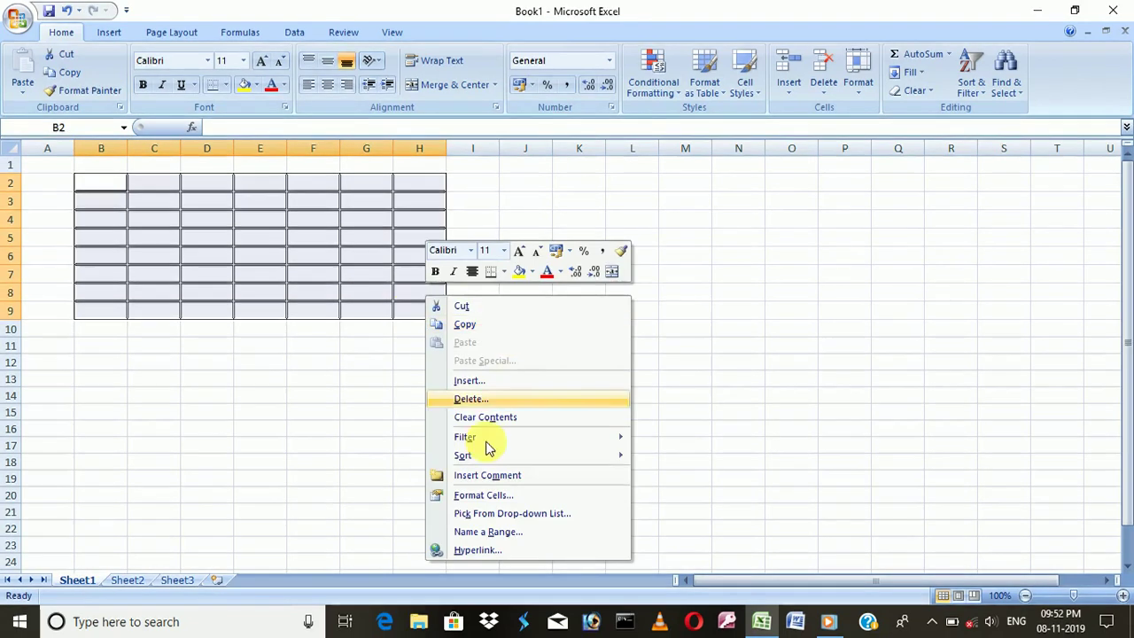
left_click(485, 495)
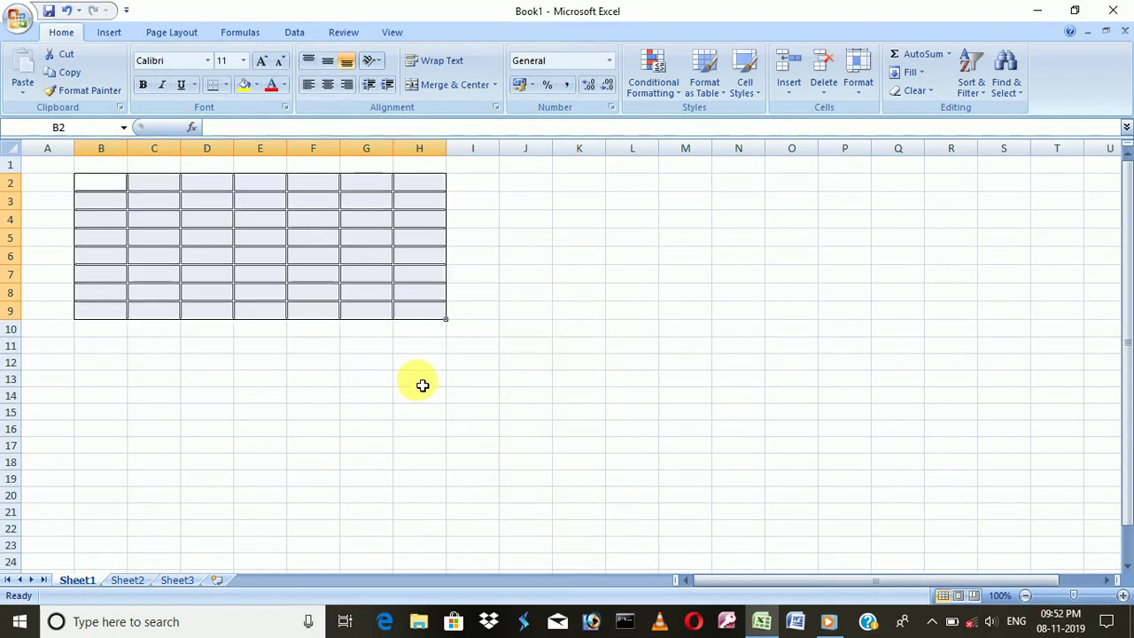
left_click(311, 383)
left_click(499, 310)
left_click(549, 307)
left_click(590, 584)
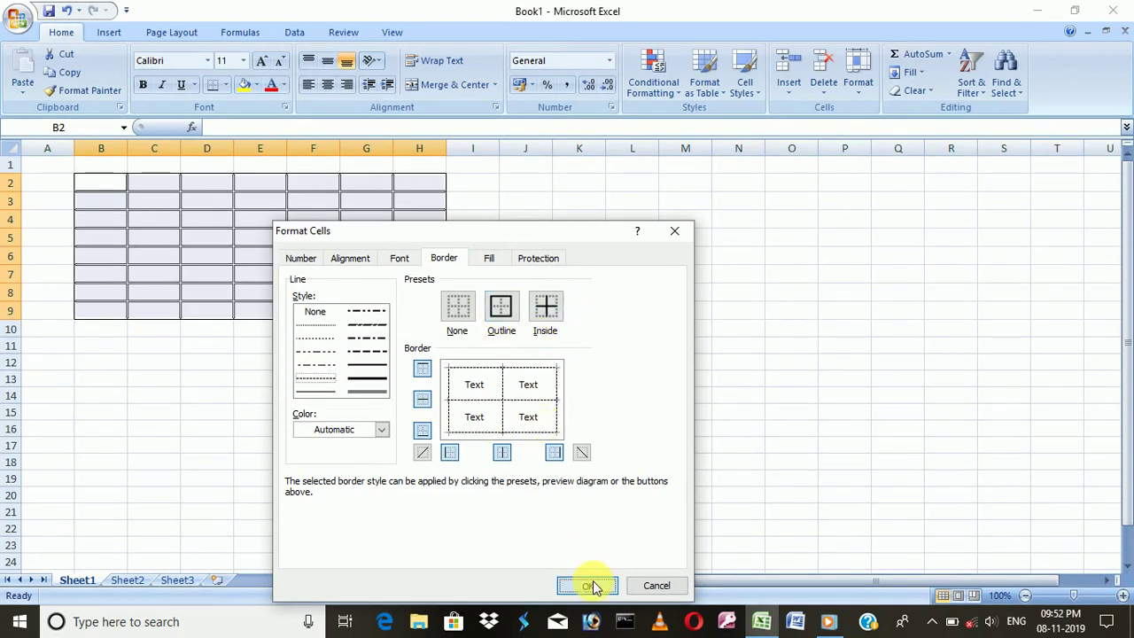
left_click(685, 397)
Reopen the border settings for cells B2:H9, choose orange as line color, and assign it to the outline
left_click_drag(93, 180, 417, 305)
right_click(434, 303)
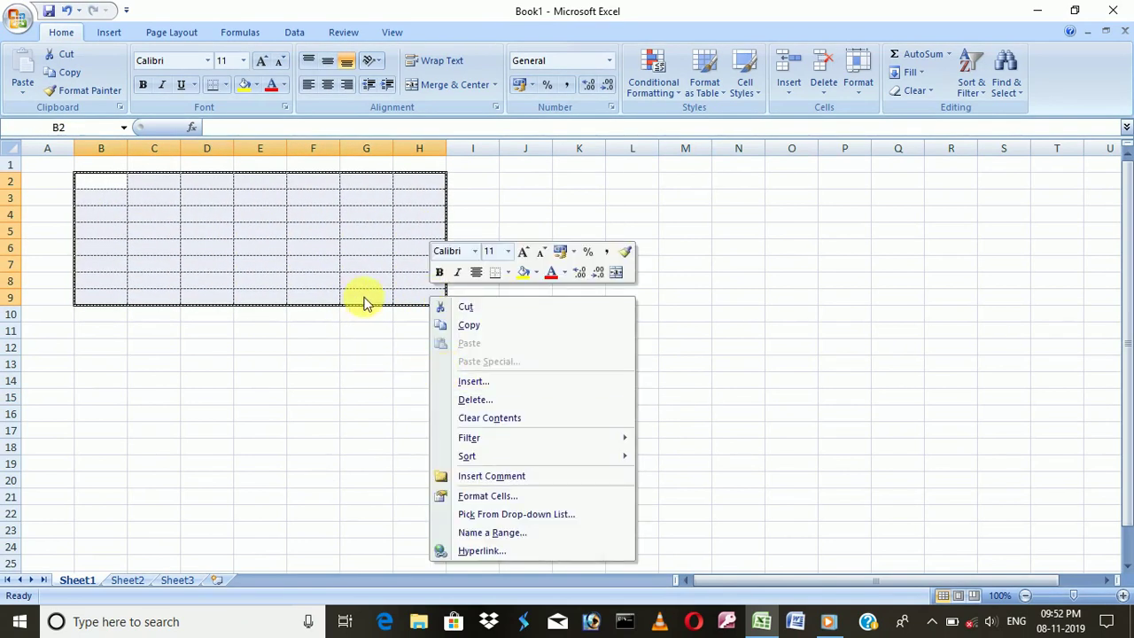
left_click(465, 496)
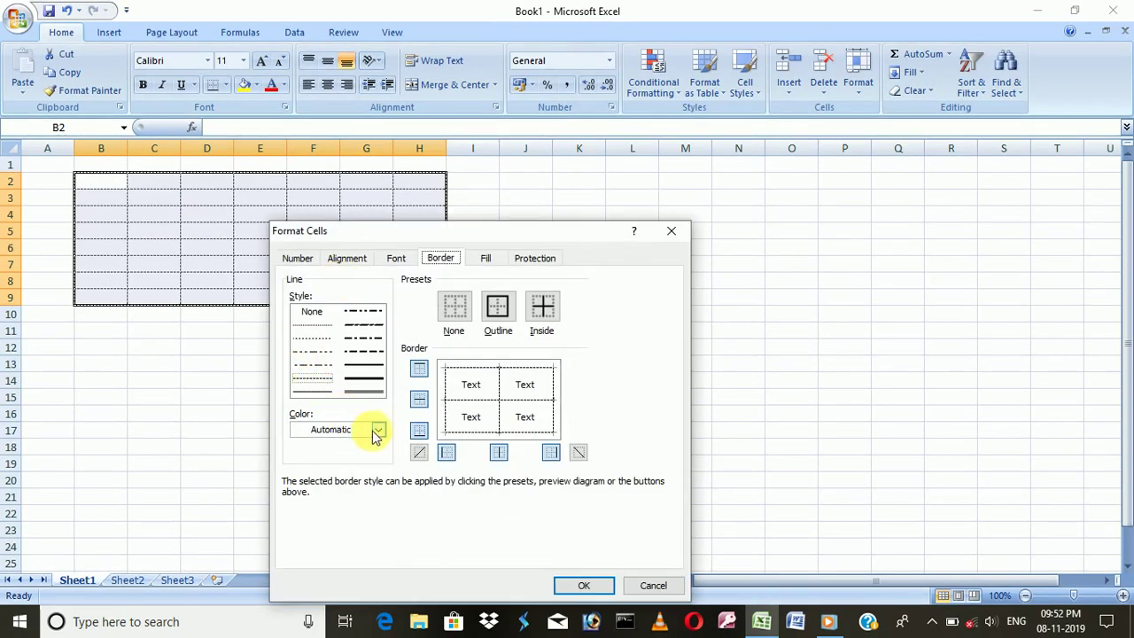
left_click(378, 432)
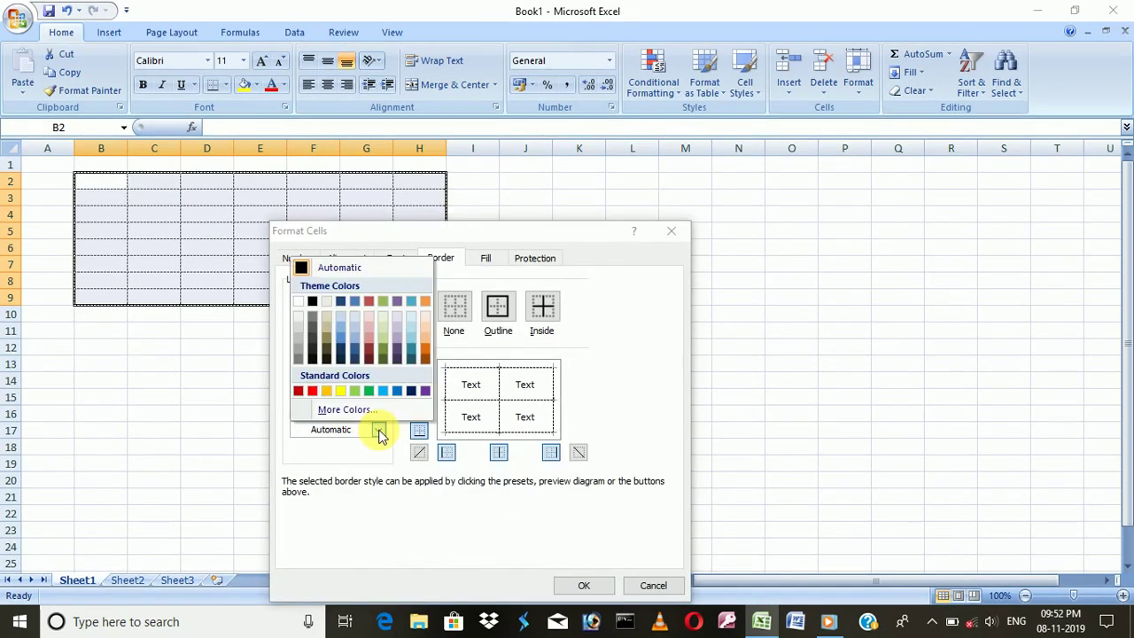
left_click(325, 393)
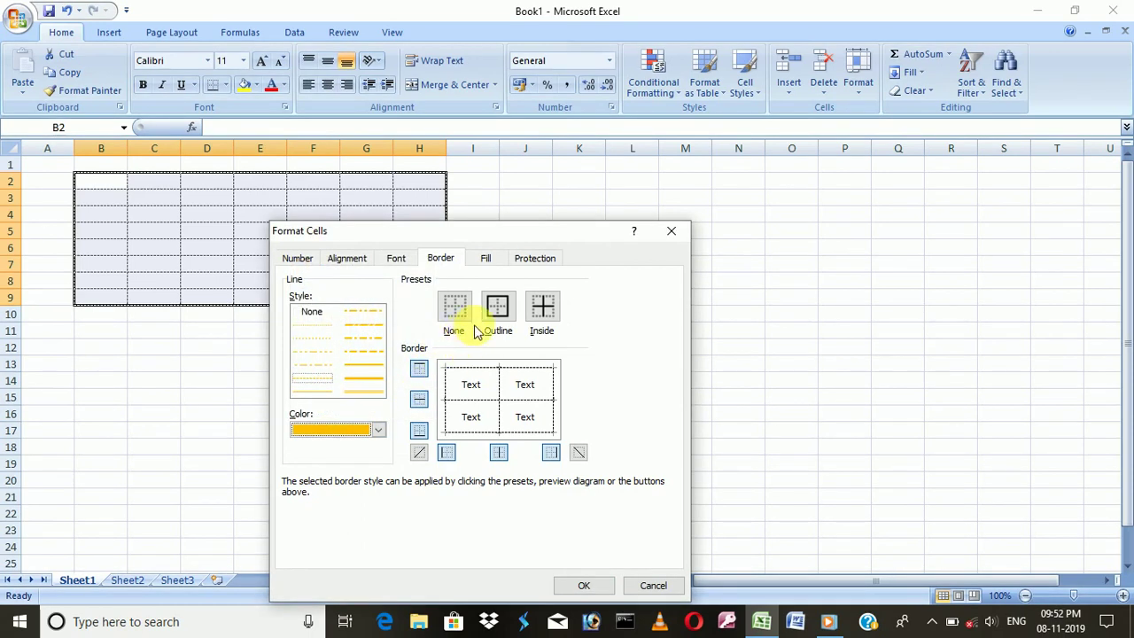
left_click(497, 307)
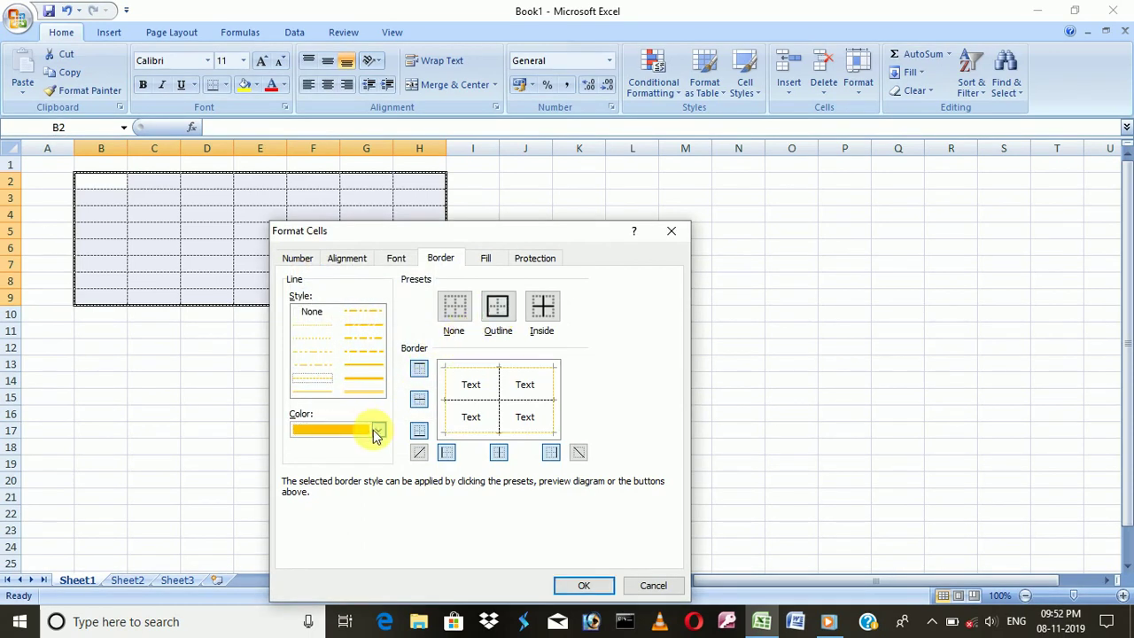
Set the line color to red and apply it to the outline and inside borders of cells B2:H9
left_click(378, 432)
left_click(311, 392)
left_click(500, 312)
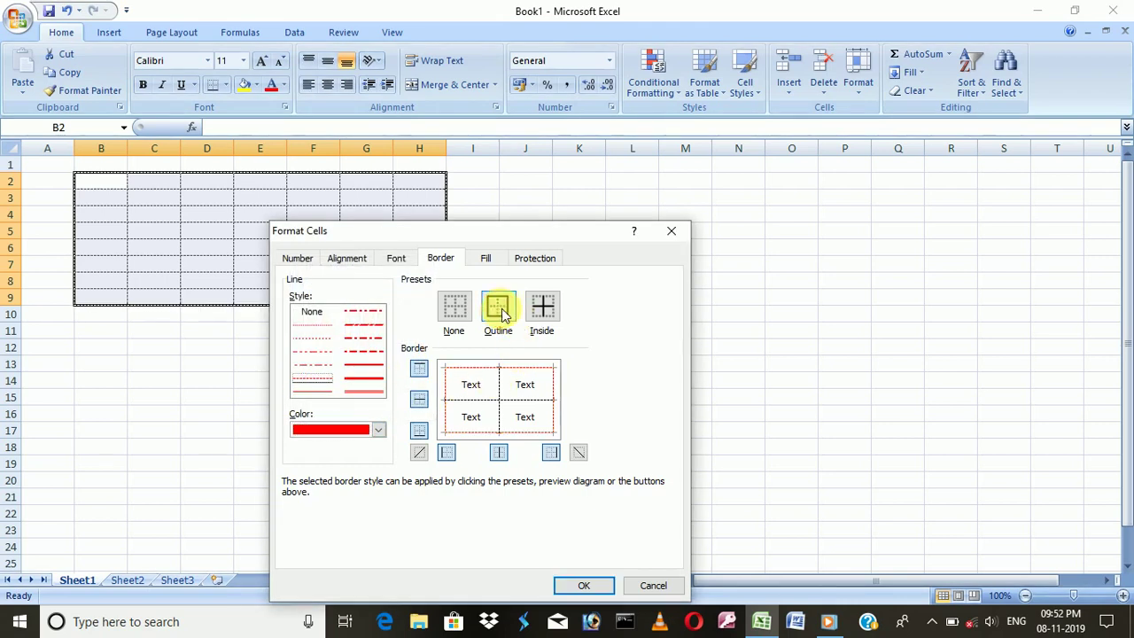
left_click(572, 586)
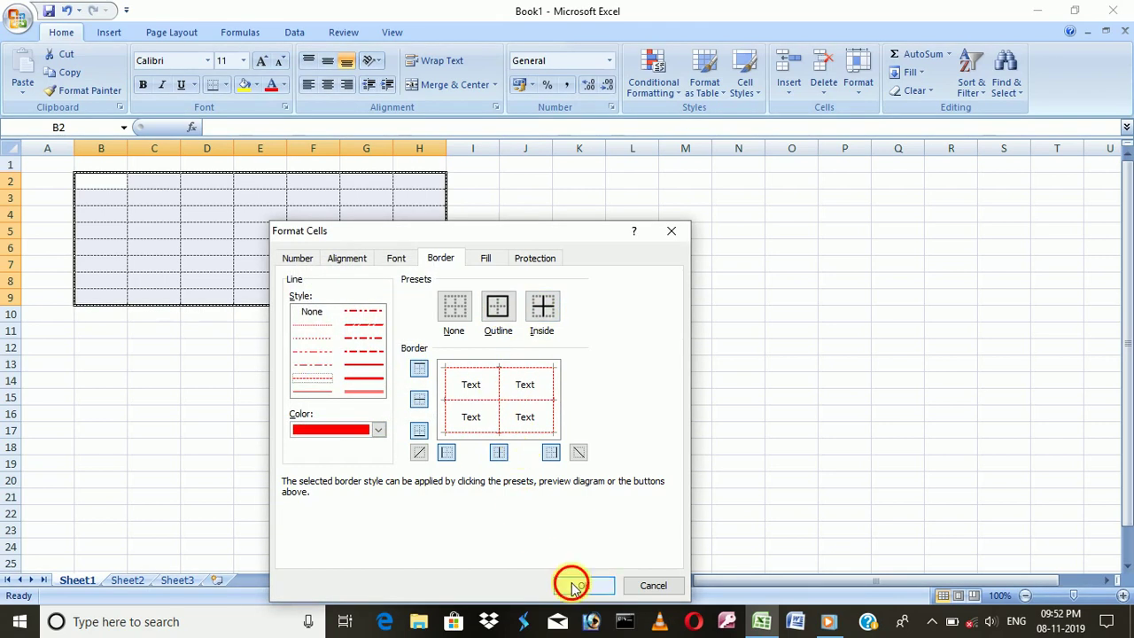
left_click(738, 333)
Preview fill colors on cells B2:H9 and choose No Fill
mouse_move(102, 183)
left_mouse_down()
mouse_move(339, 291)
mouse_move(422, 306)
left_mouse_up()
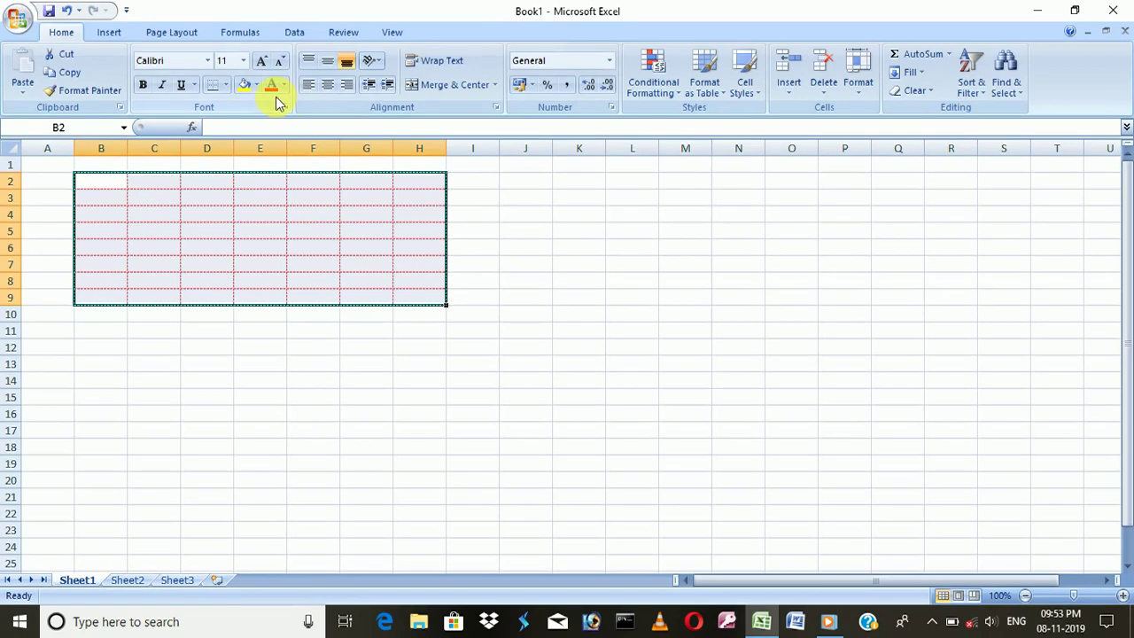
left_click(255, 85)
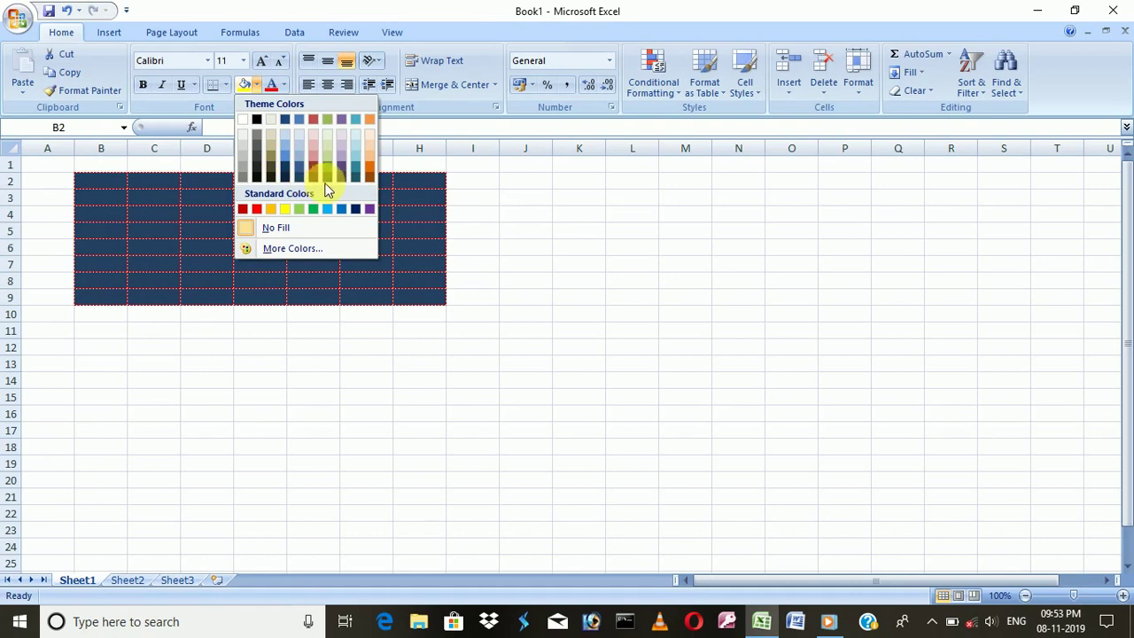
left_click(271, 228)
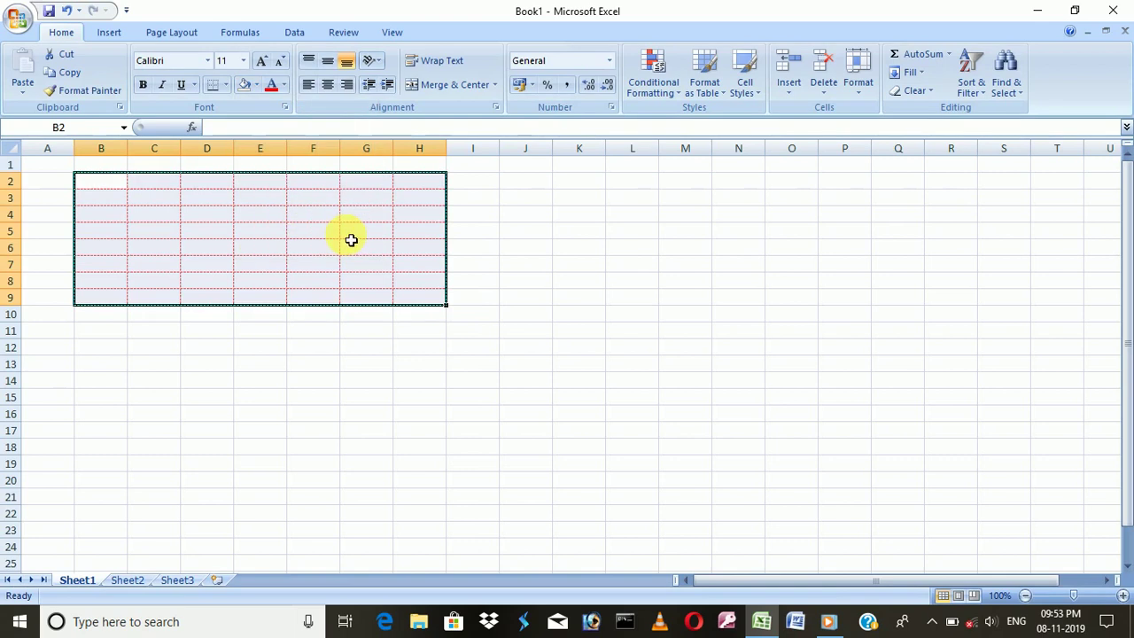
left_click(488, 246)
Change the outline and inside borders of cells B2:H9 to a thicker solid red line
left_click(111, 188)
left_click_drag(112, 188, 428, 300)
right_click(432, 298)
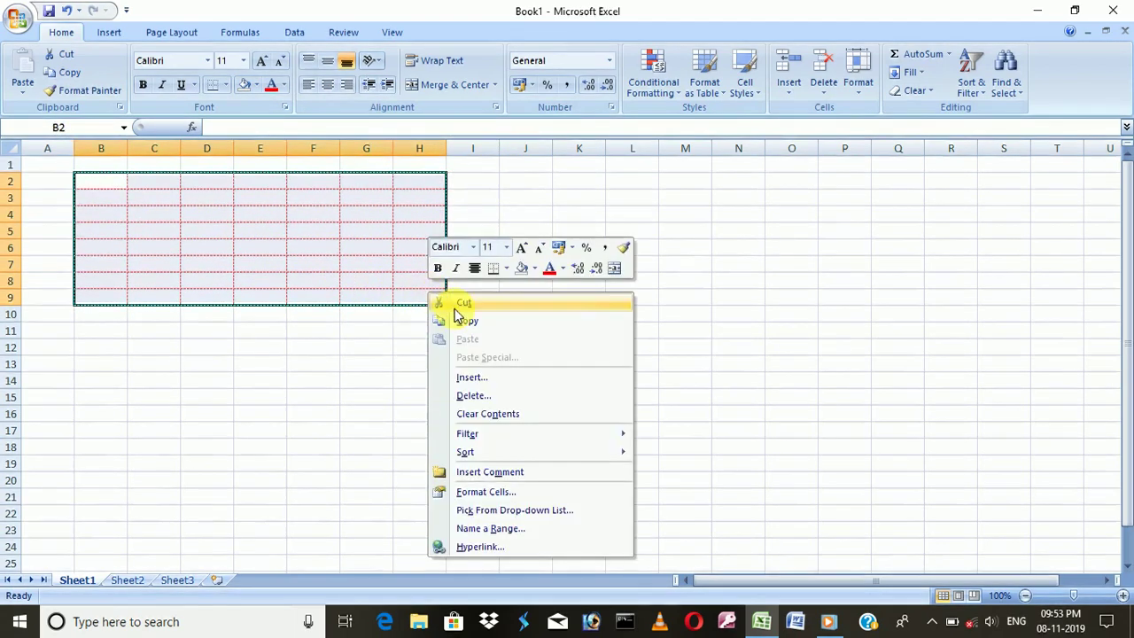
left_click(452, 492)
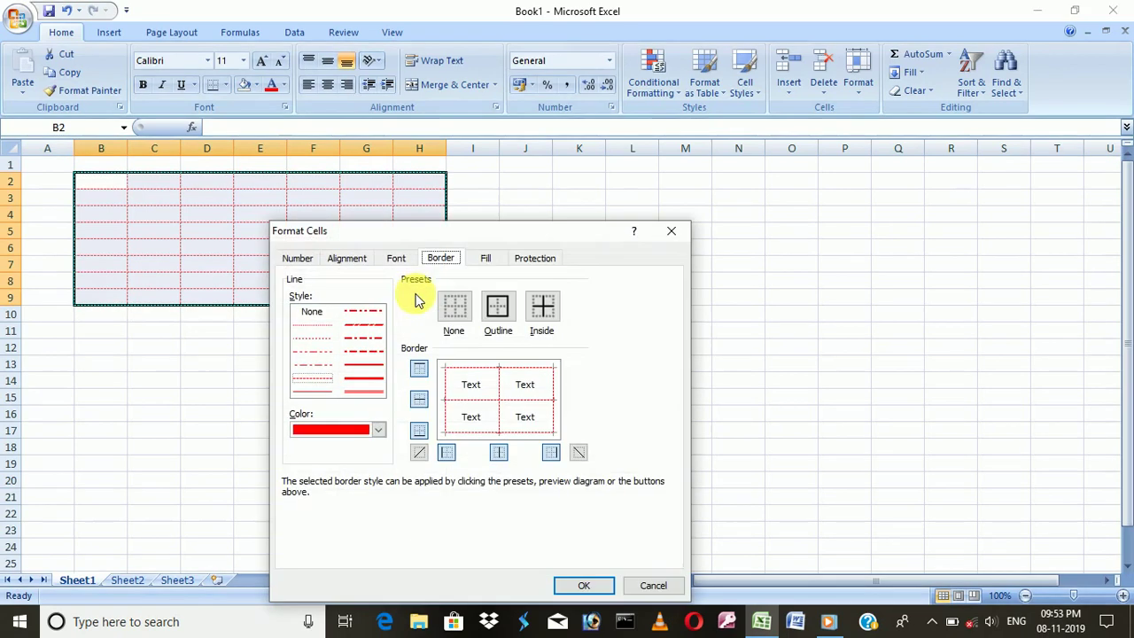
left_click(363, 364)
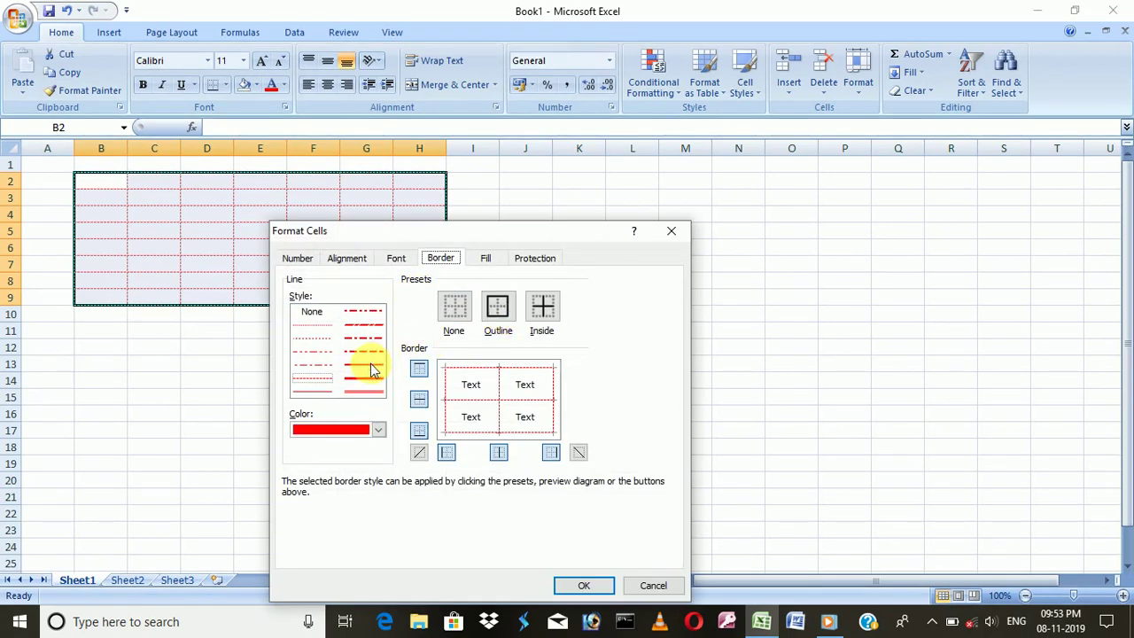
left_click(503, 311)
left_click(541, 306)
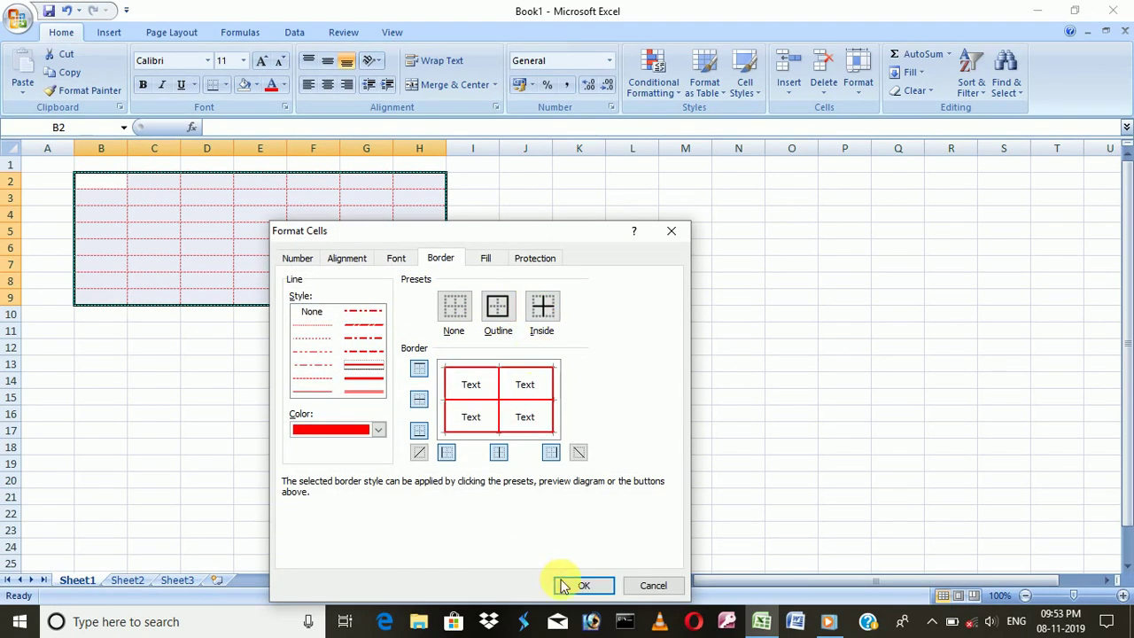
left_click(584, 584)
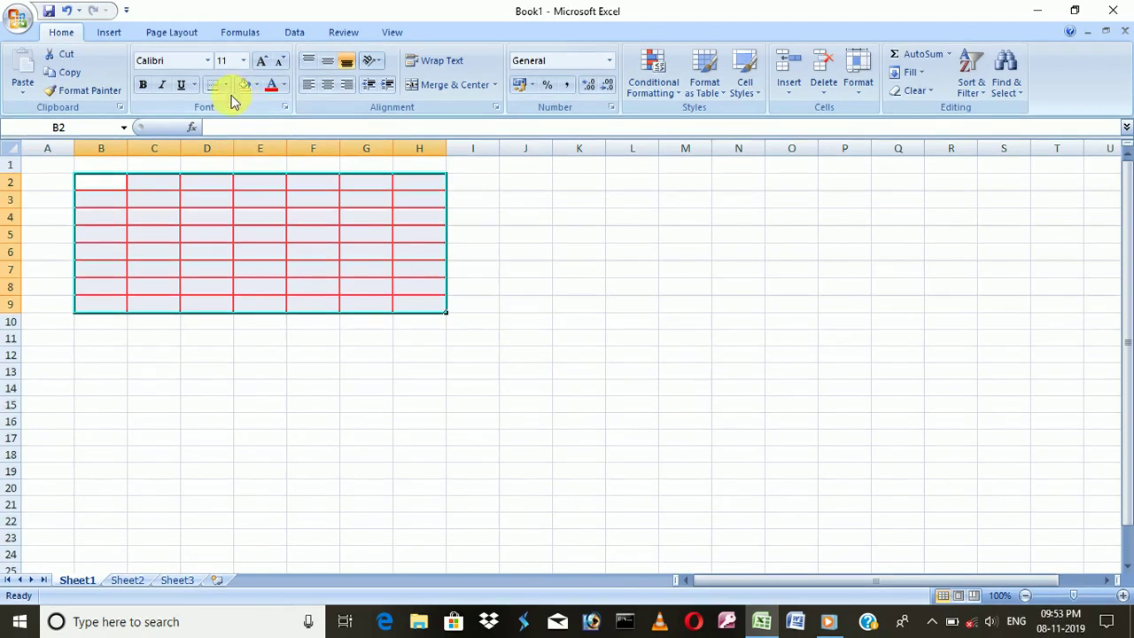
Fill cells B2:H9 with the darkest blue theme color
left_click(255, 86)
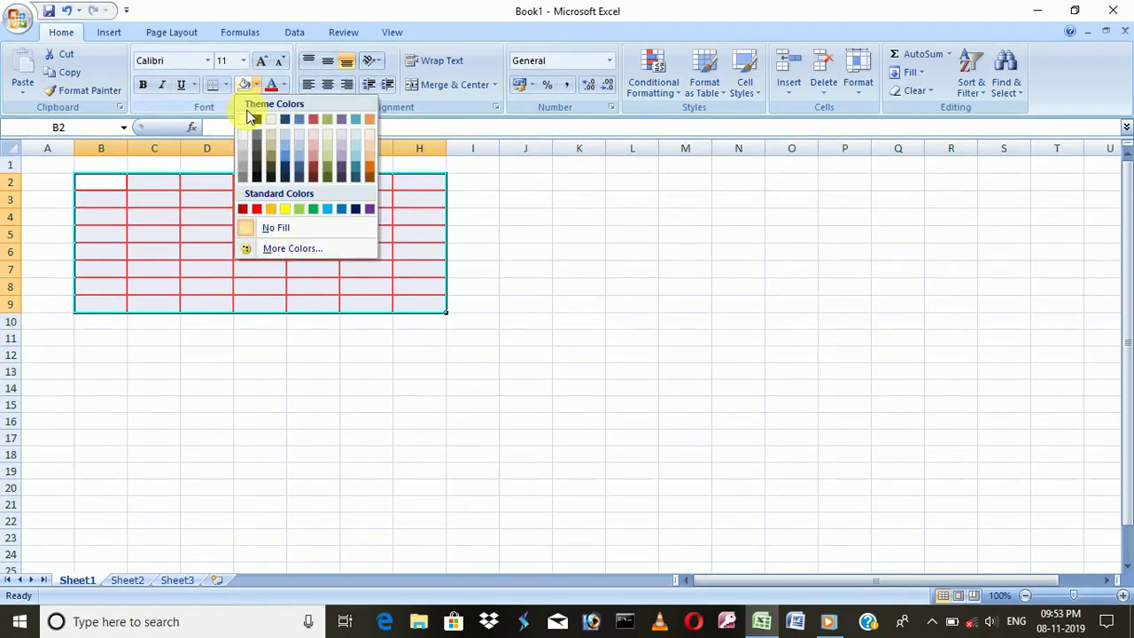
left_click(285, 181)
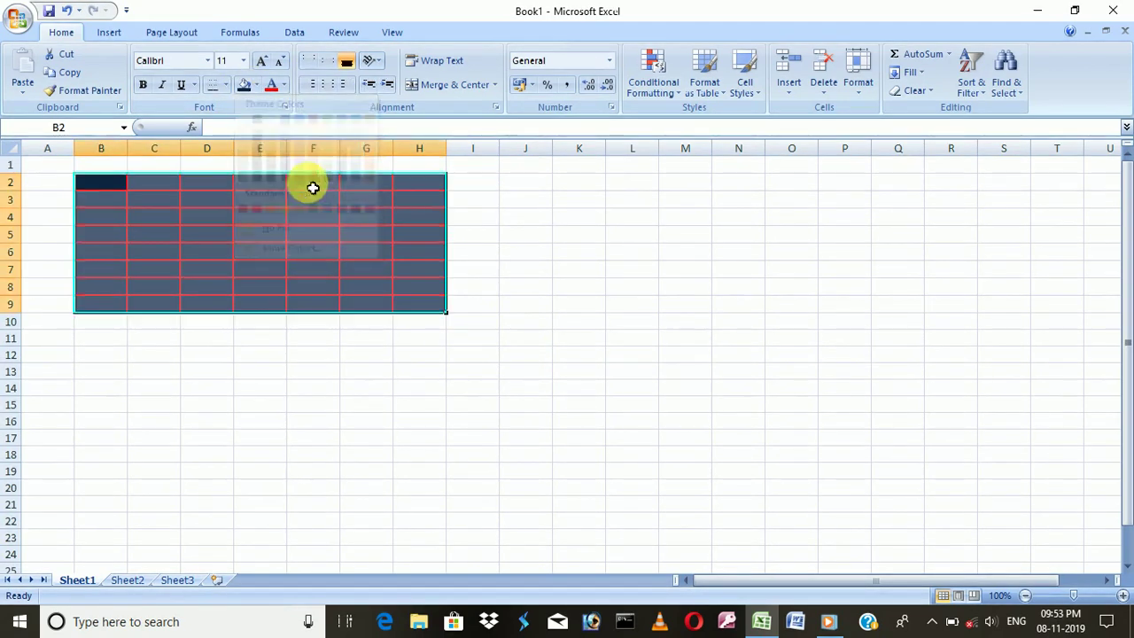
left_click(344, 232)
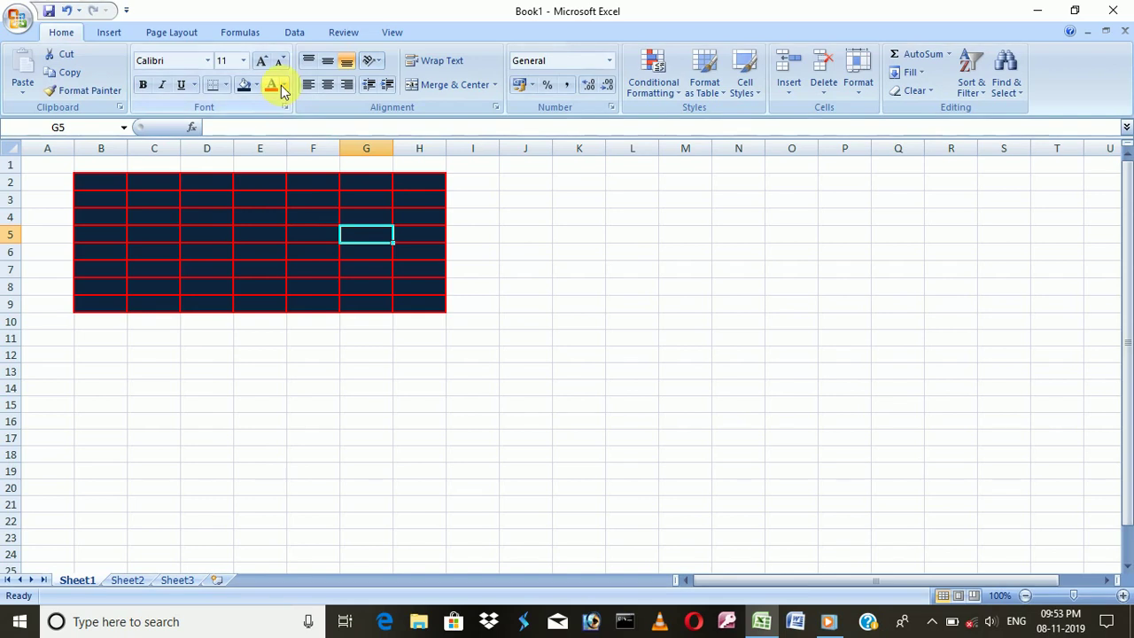
Enter the sample text FFADUYHAU in cell B2
left_click(105, 188)
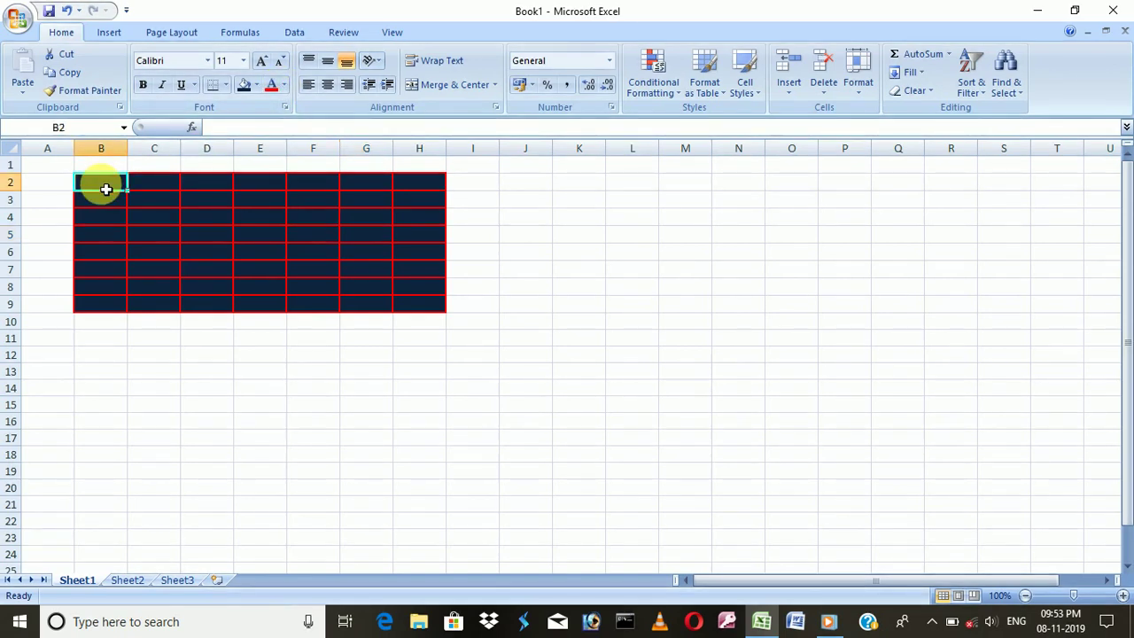
type("FFADUYHAU")
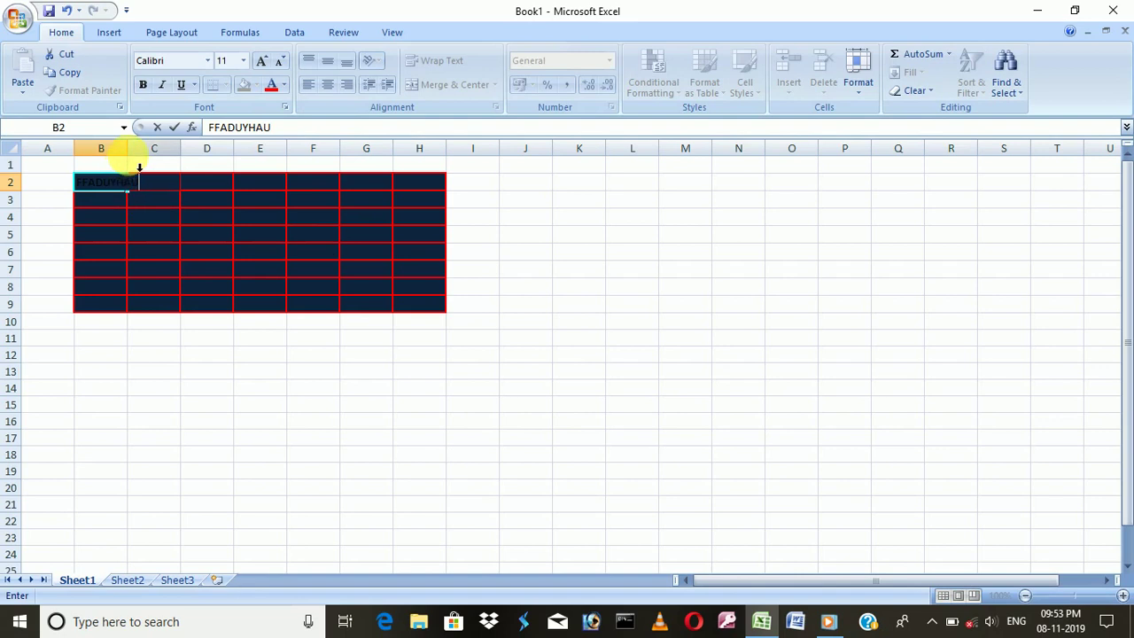
left_click(646, 372)
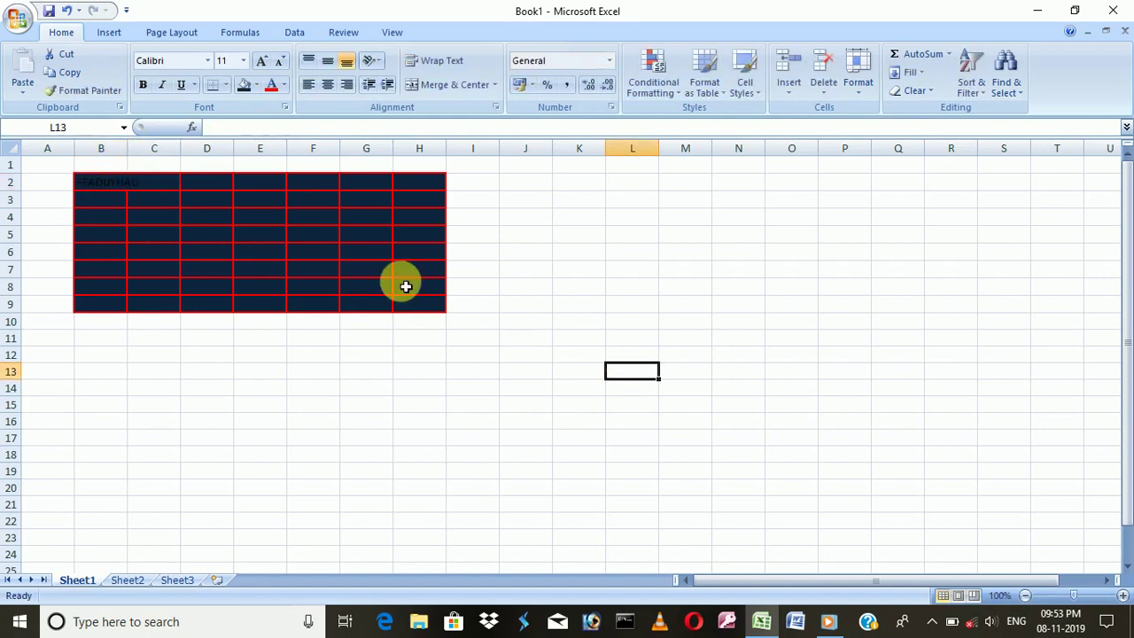
Change the font color of the text in cell B2 to standard green
left_click(114, 188)
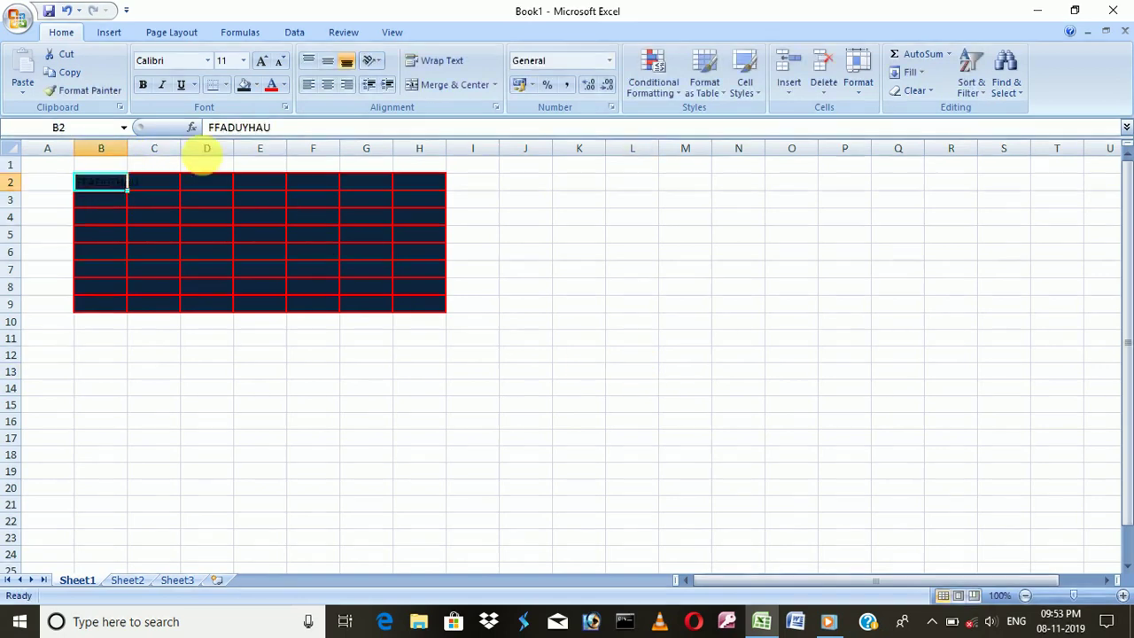
left_click(271, 85)
left_click(286, 86)
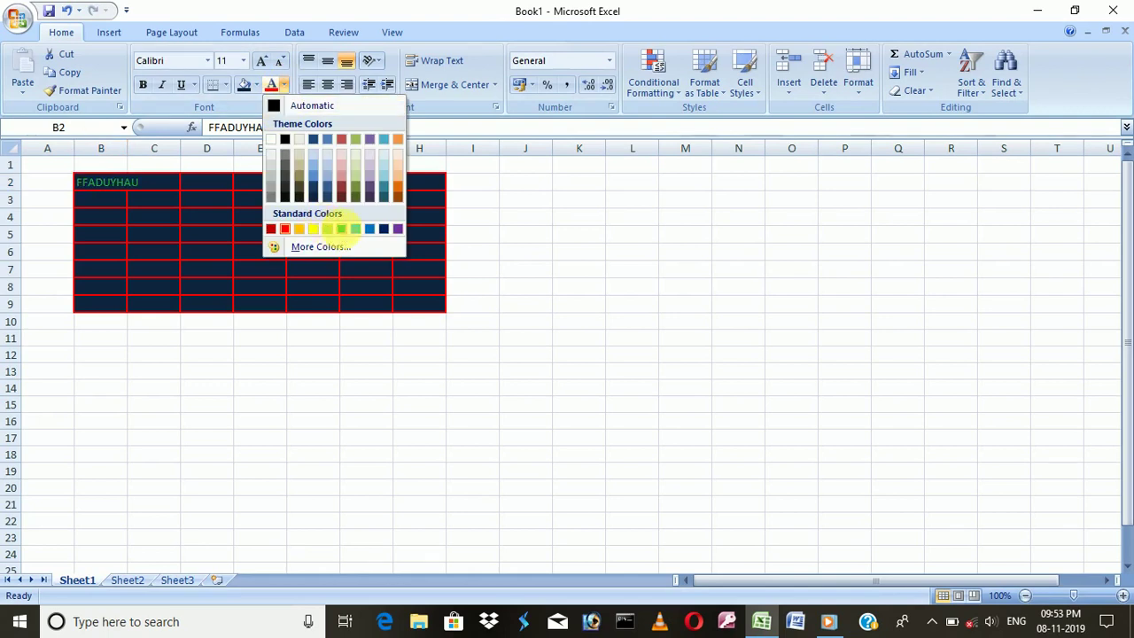
left_click(341, 229)
left_click(525, 304)
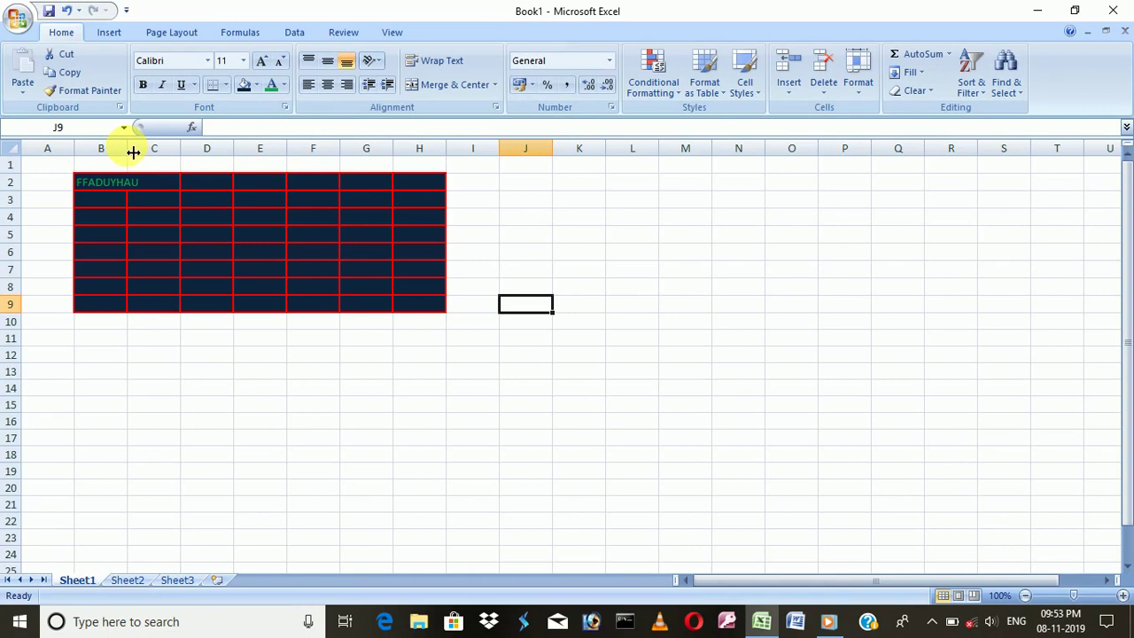
Widen columns B, C and D of the bordered table
left_click_drag(134, 156, 403, 155)
Increase the heights of rows 4, 3 and 2, and shrink row 4 partway back
left_click_drag(25, 234, 42, 326)
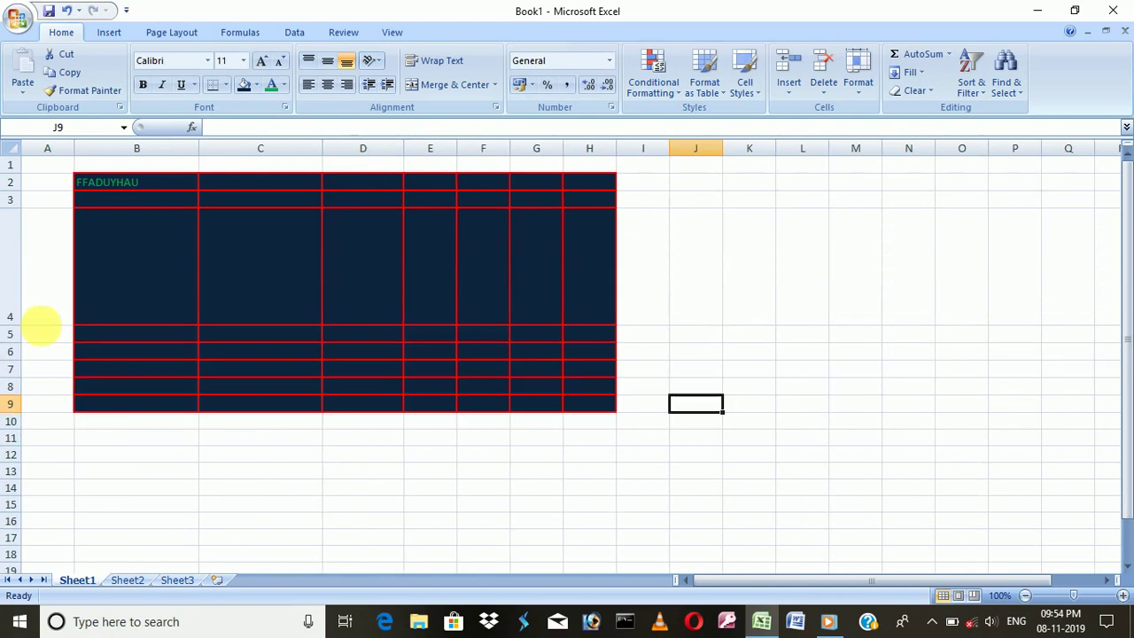
left_click_drag(24, 214, 33, 292)
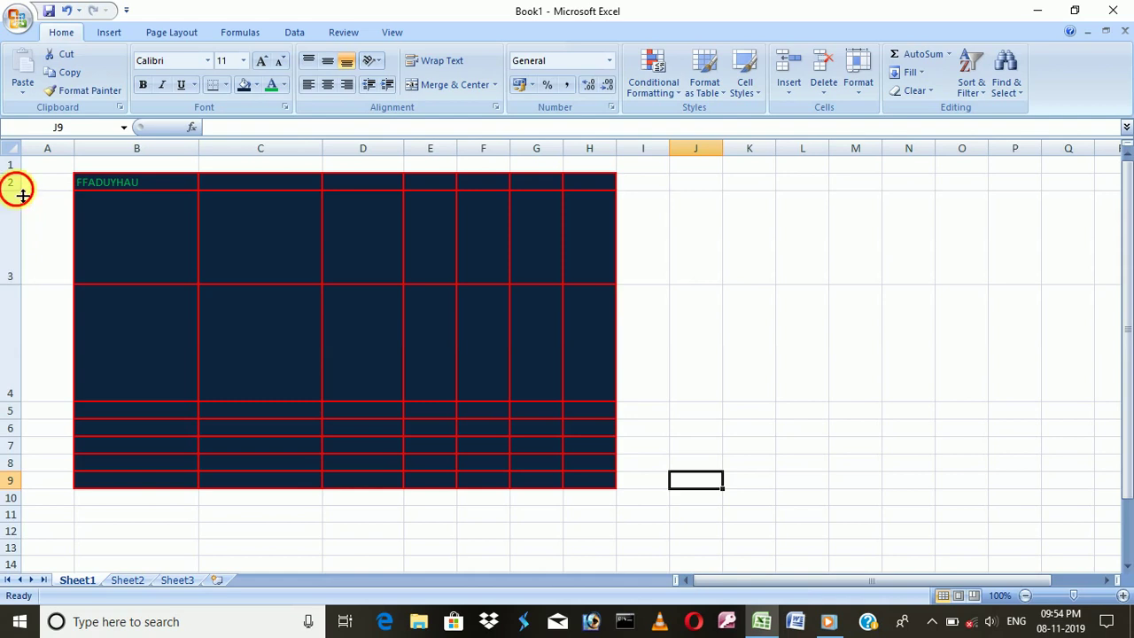
left_click_drag(23, 195, 36, 256)
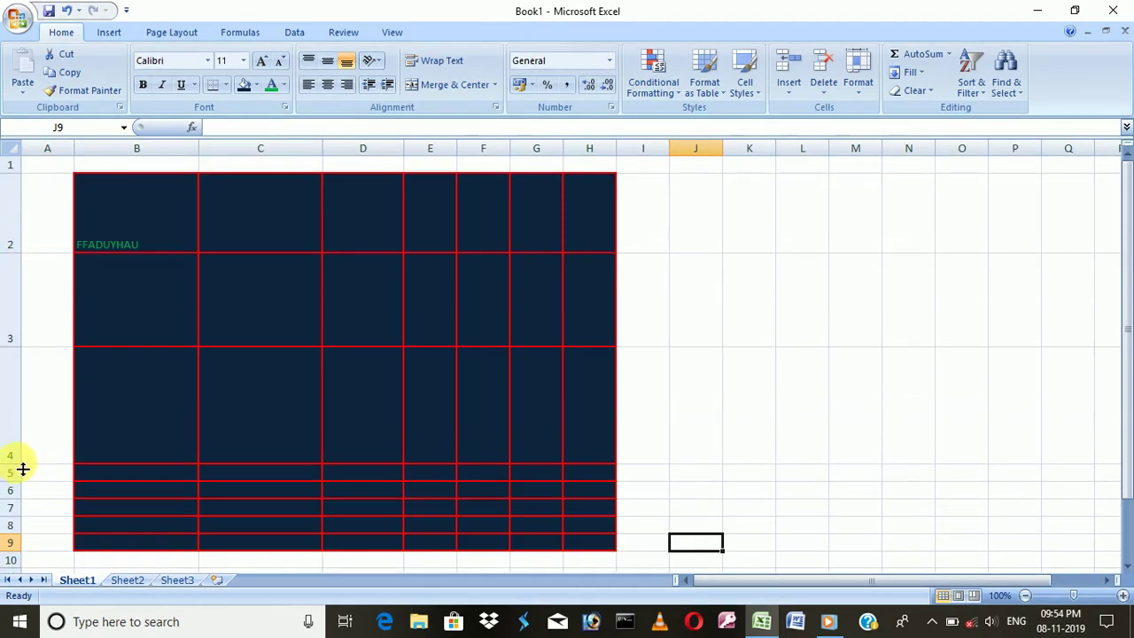
left_click_drag(23, 469, 23, 394)
left_click(35, 366)
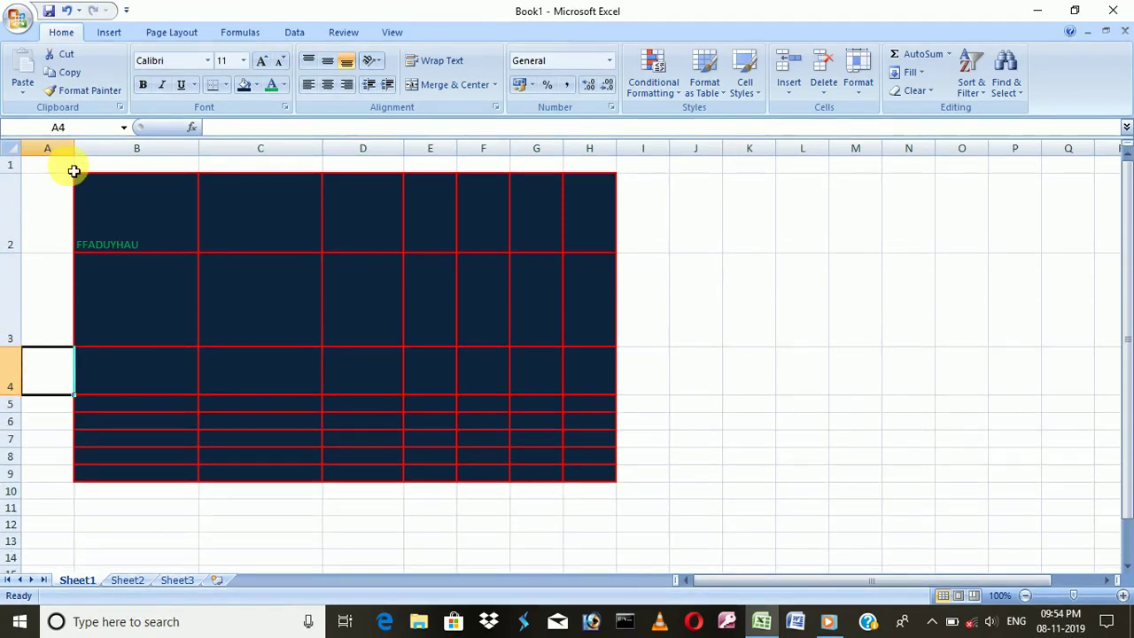
Undo the height changes made to rows 2, 3 and 4
key("ctrl+z")
key("ctrl+z")
key("ctrl+z")
key("ctrl+z")
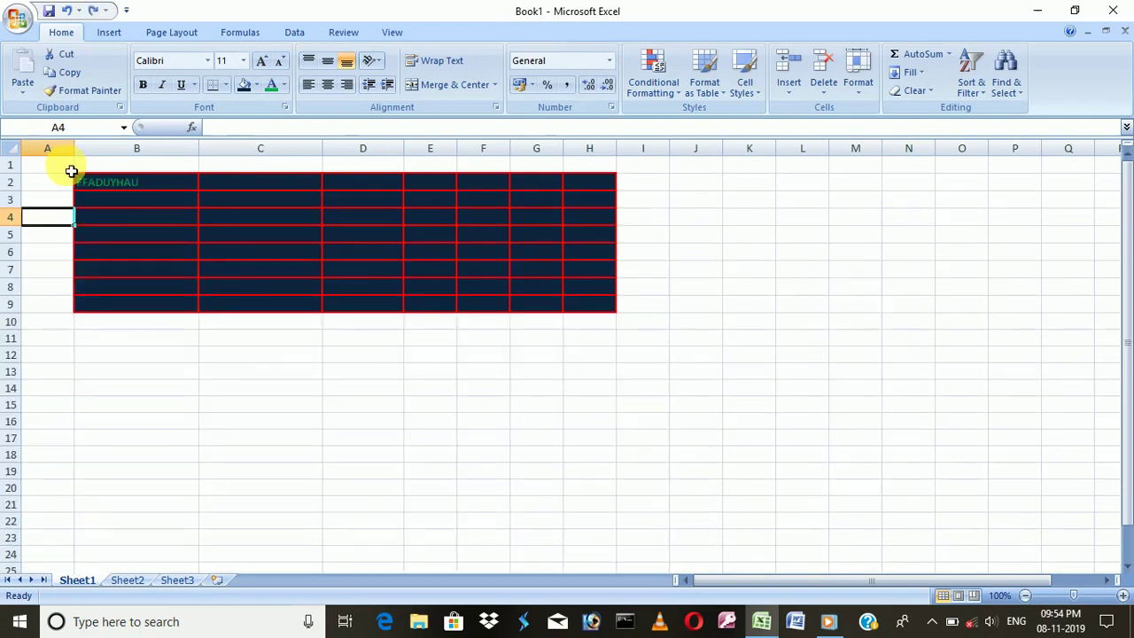
Make row 2 taller and center the text in cell B2 both horizontally and vertically
left_click(142, 190)
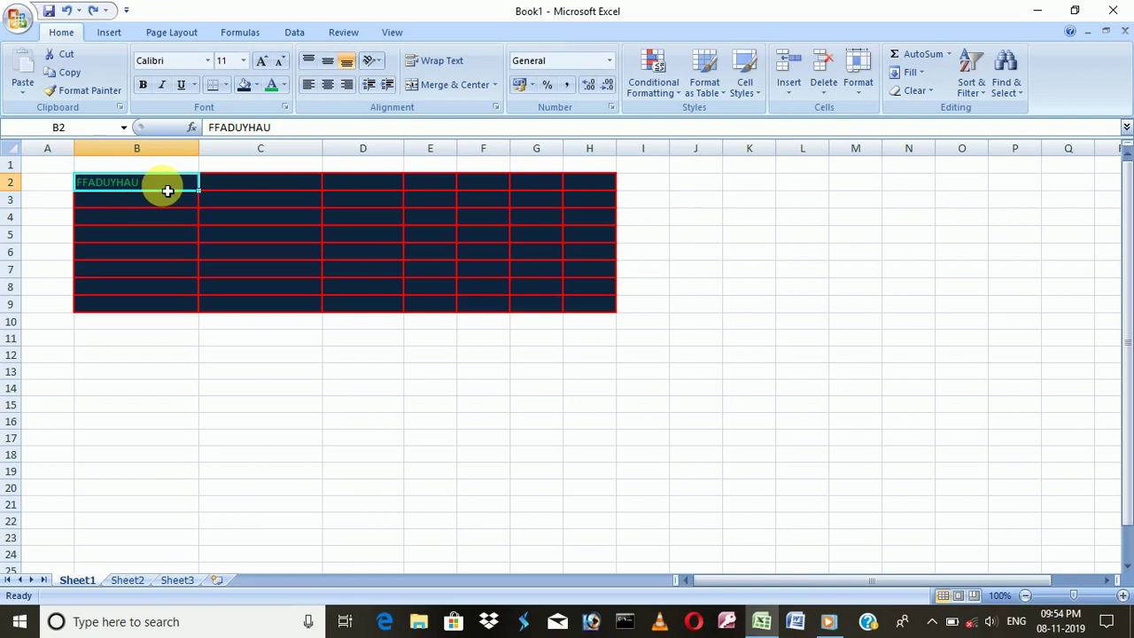
left_click_drag(22, 200, 18, 225)
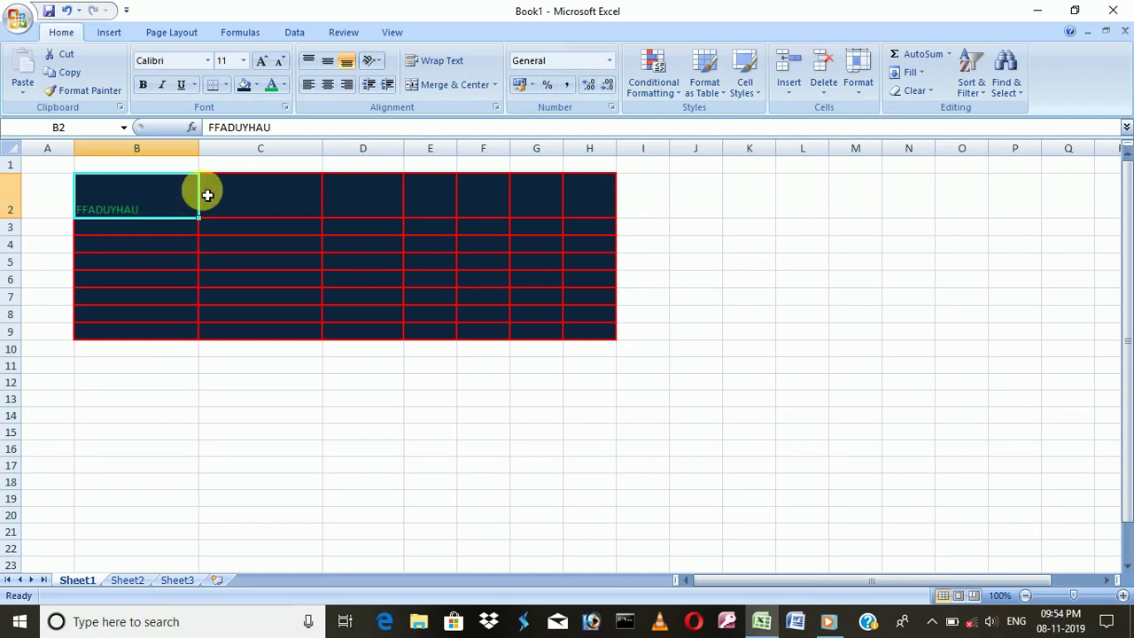
left_click(326, 88)
left_click(328, 63)
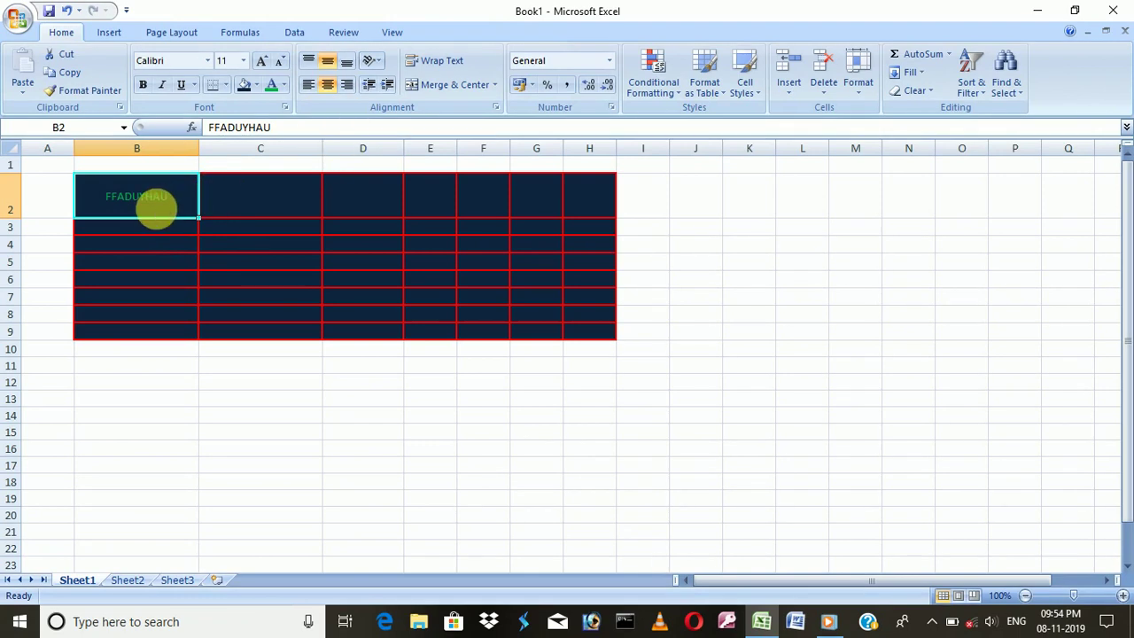
Set the text in cell B2 to Vertical Text and enlarge row 2 to fit all its letters
left_click(379, 62)
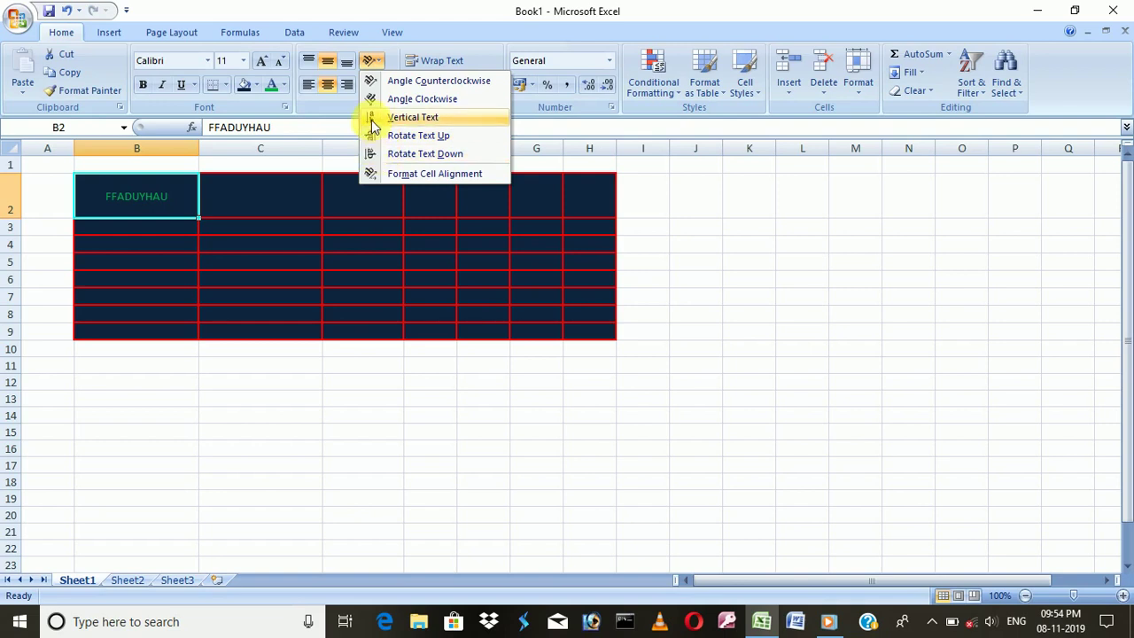
left_click(373, 122)
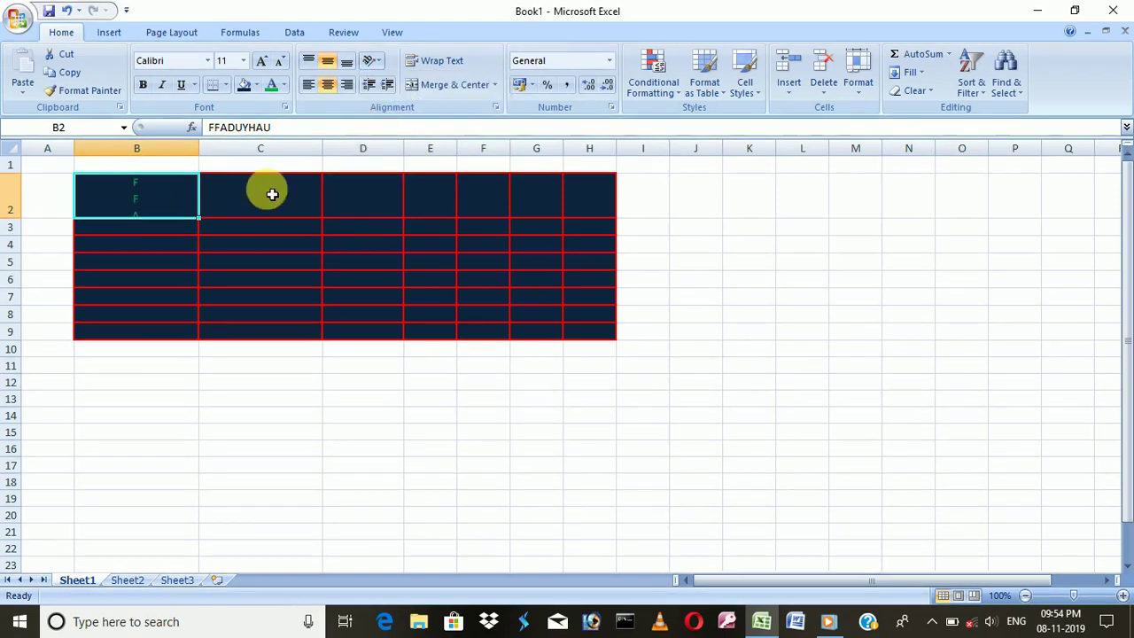
left_click_drag(16, 227, 13, 379)
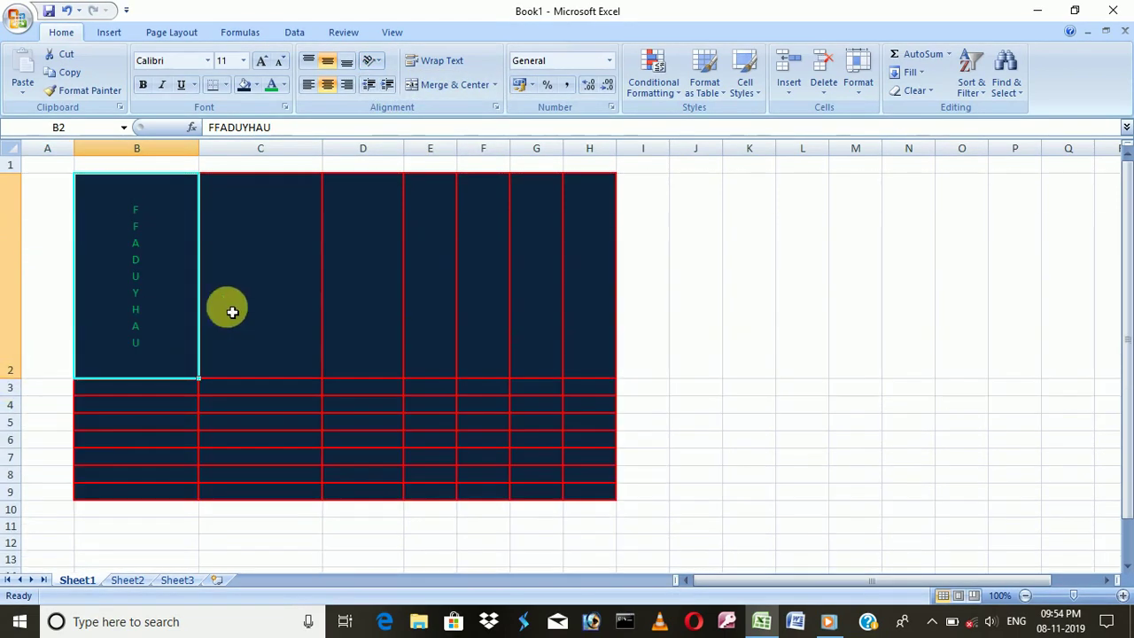
Set the orientation of the text in cell B2 to Angle Clockwise
left_click(379, 64)
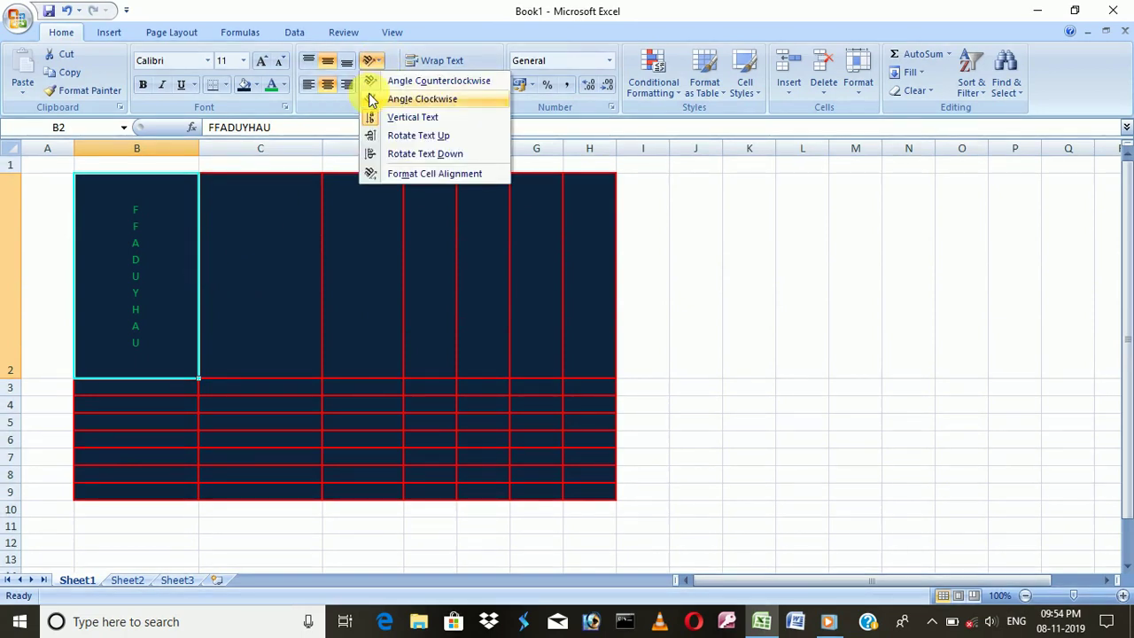
left_click(369, 95)
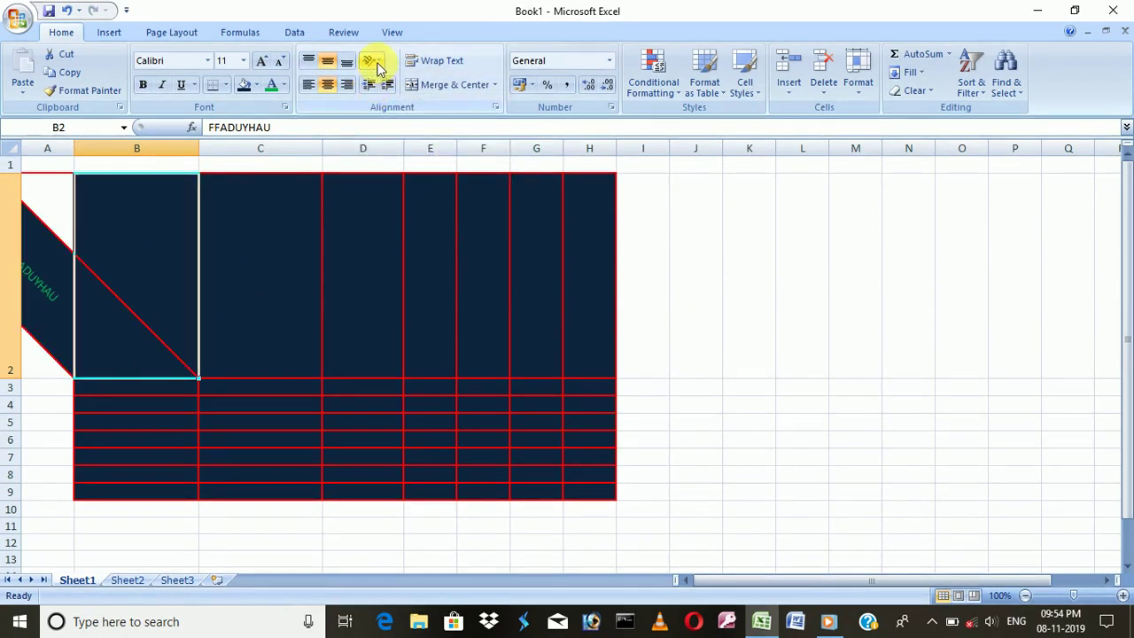
Try the Angle Counterclockwise and Rotate Text Up orientations on the text in cell B2
left_click(379, 64)
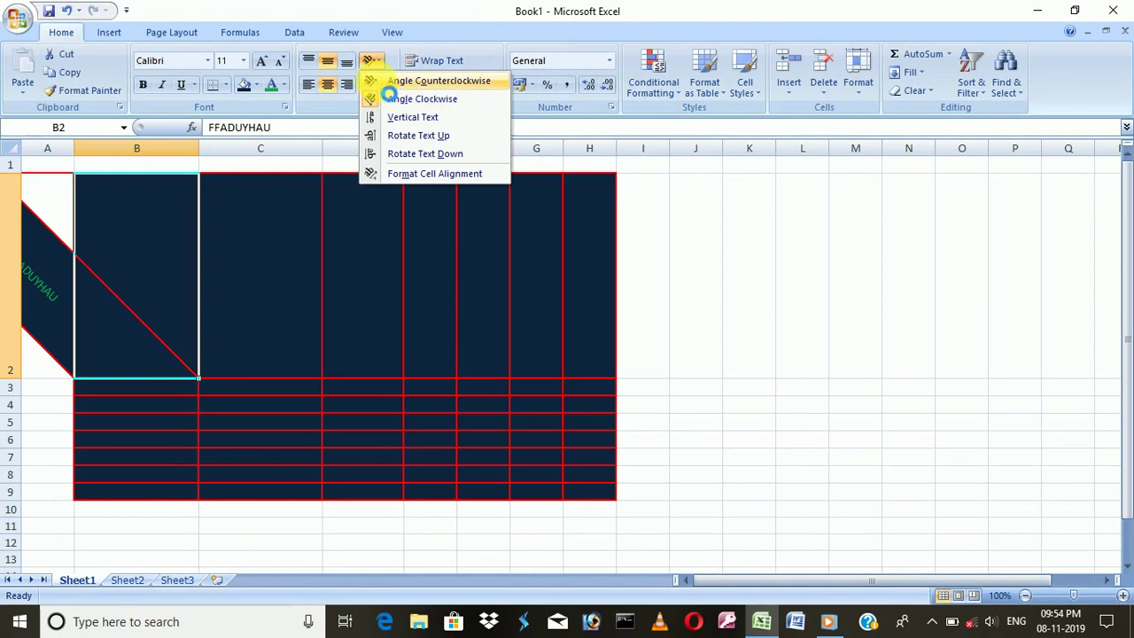
left_click(381, 83)
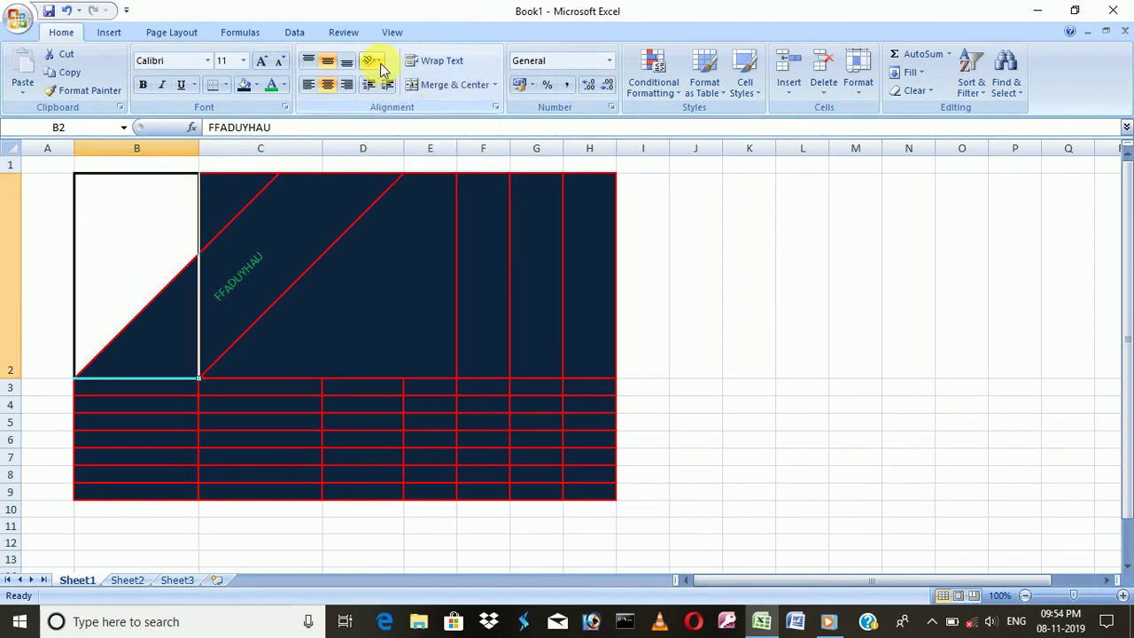
left_click(377, 62)
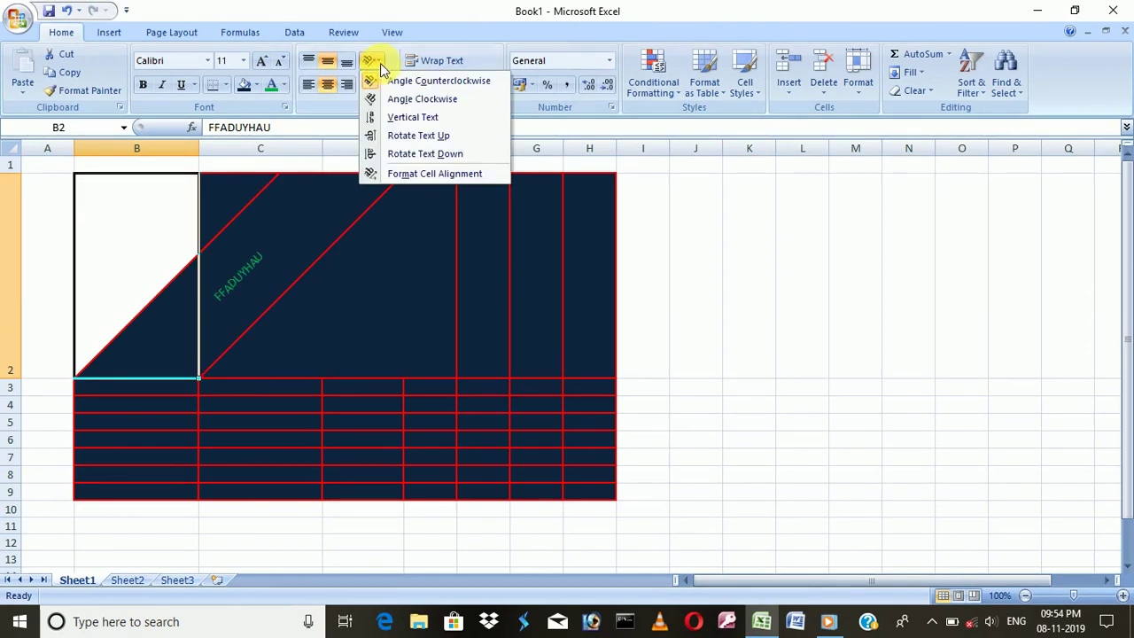
left_click(379, 137)
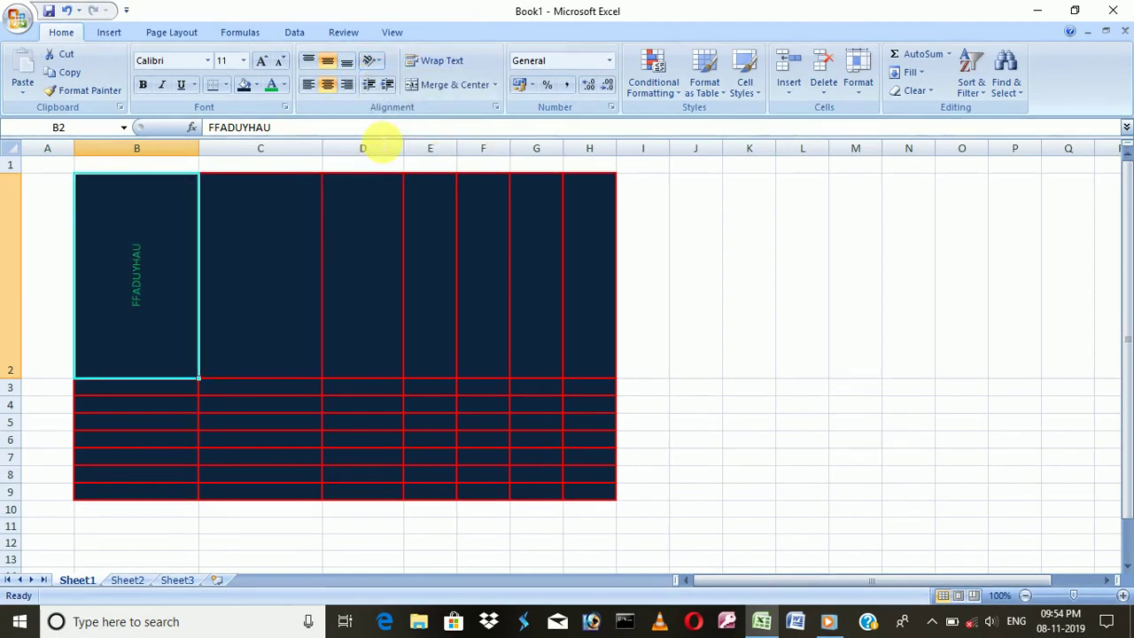
Try a custom shallow upward text angle on cell B2 in the cell alignment settings, and undo back to the Angle Clockwise orientation
left_click(374, 62)
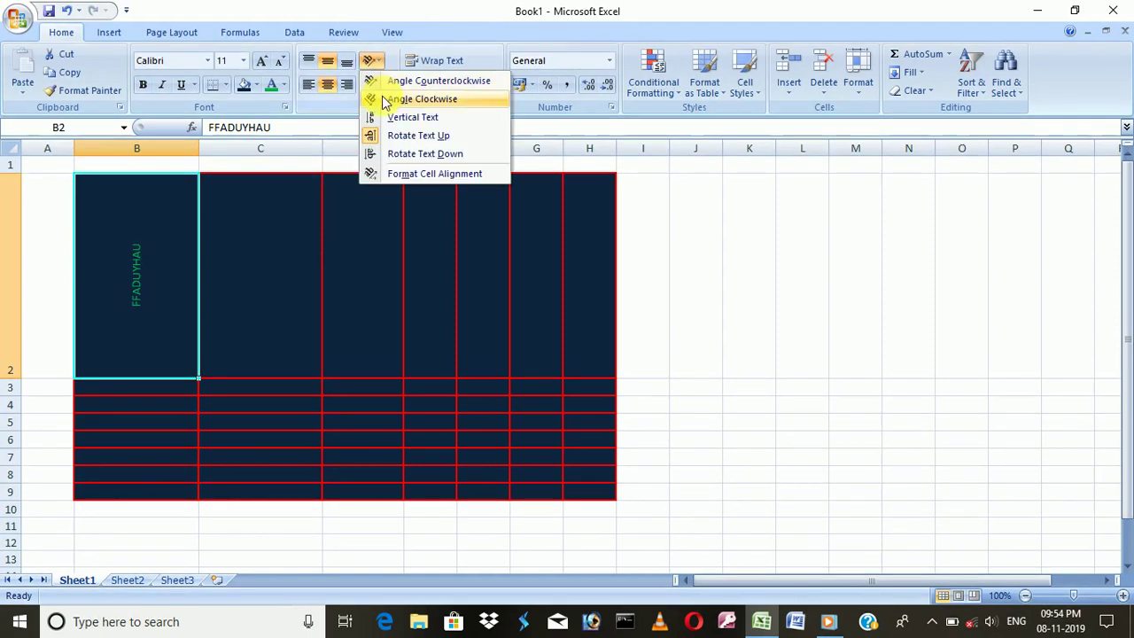
left_click(409, 173)
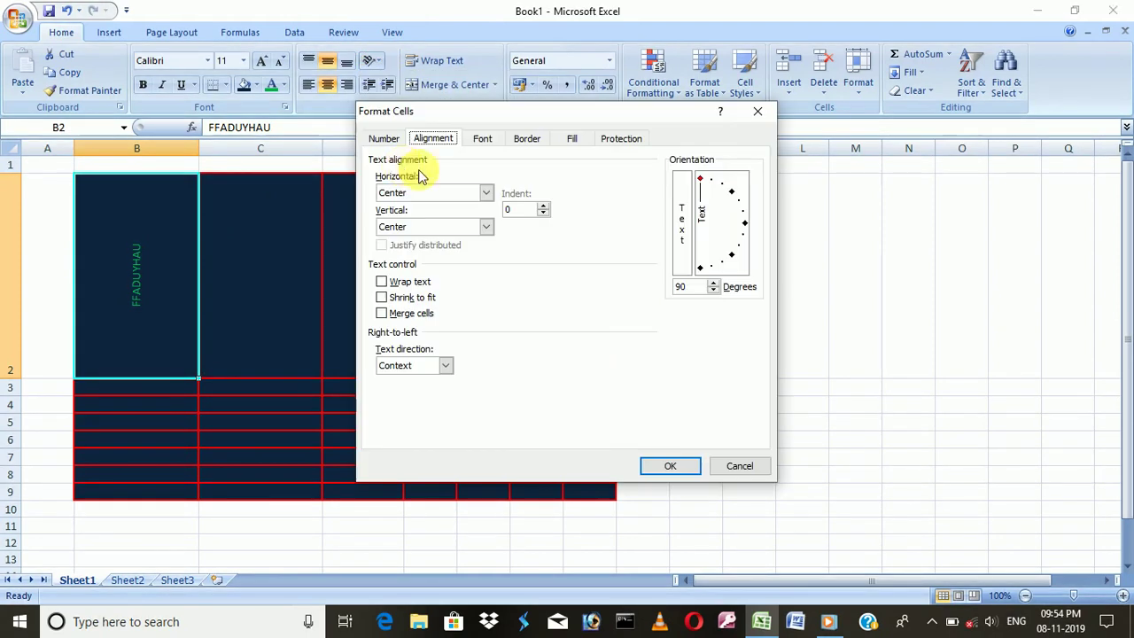
left_click_drag(700, 183, 747, 229)
left_click(689, 470)
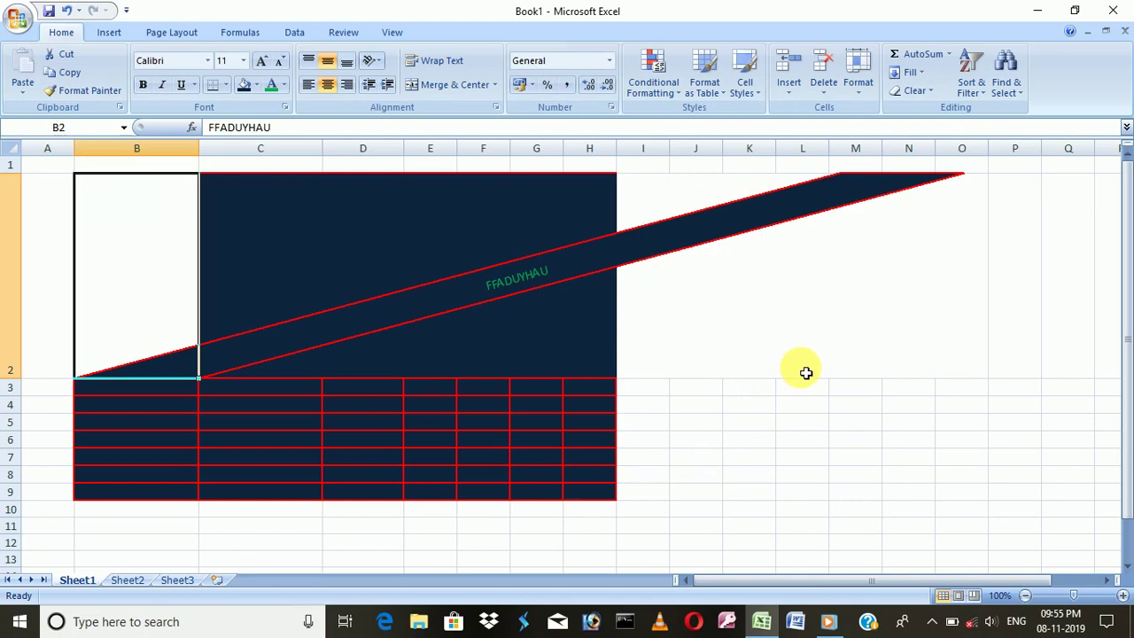
key("ctrl+z")
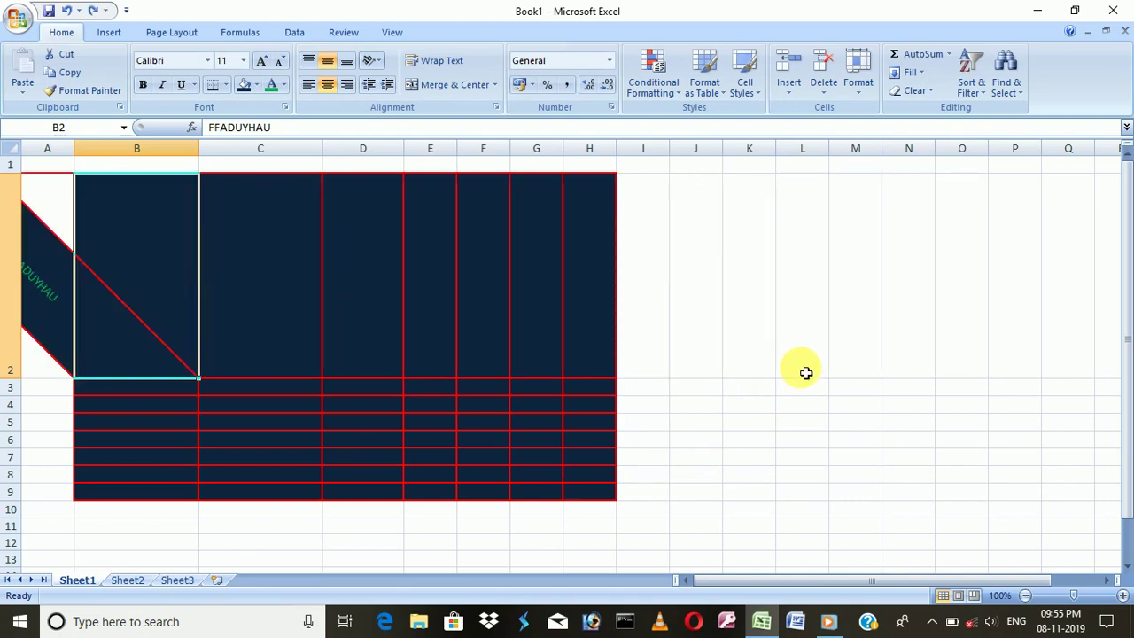
Undo the remaining orientation, alignment and row height changes on cell B2, back to plain horizontal text
key("ctrl+z")
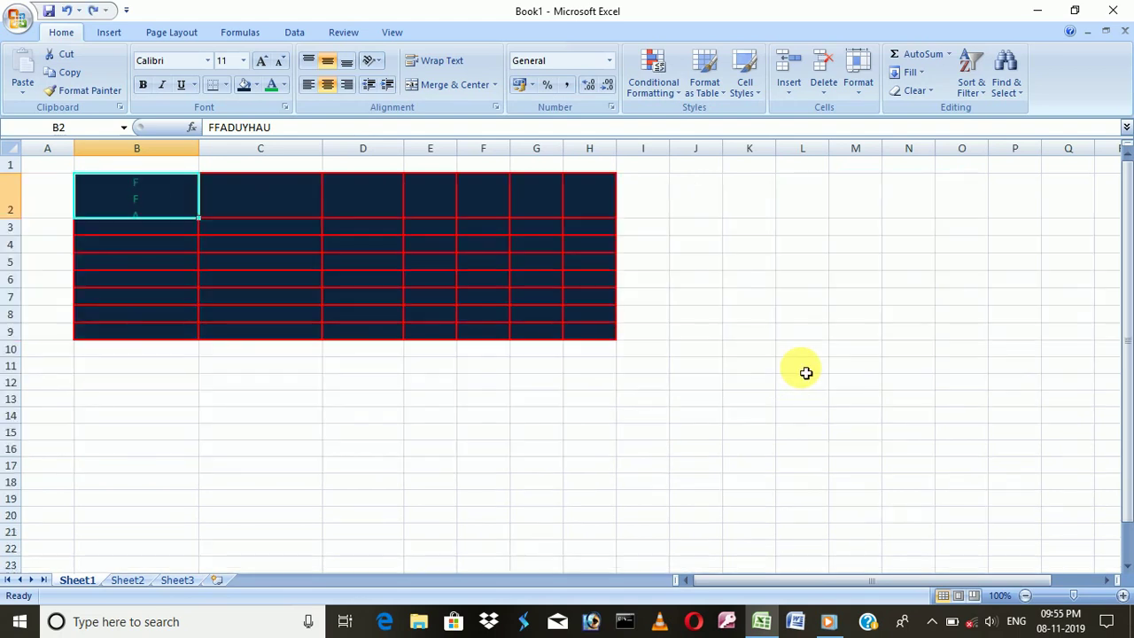
key("ctrl+z")
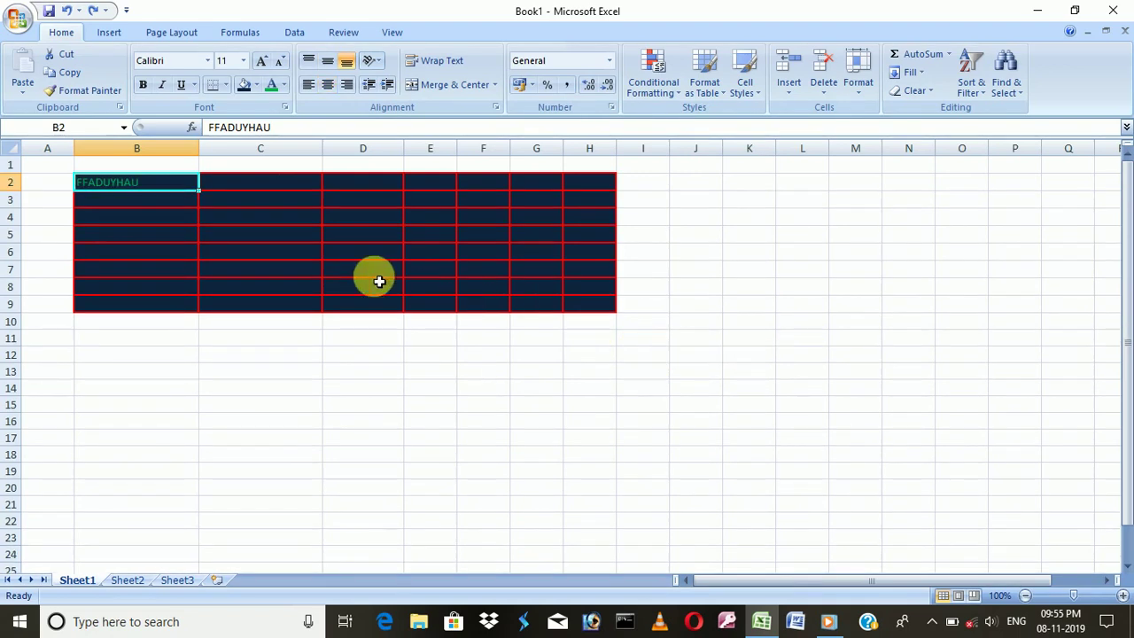
Try a 60-degree text orientation on cell B2, and undo both it and the earlier widening of column D
right_click(178, 191)
left_click(230, 387)
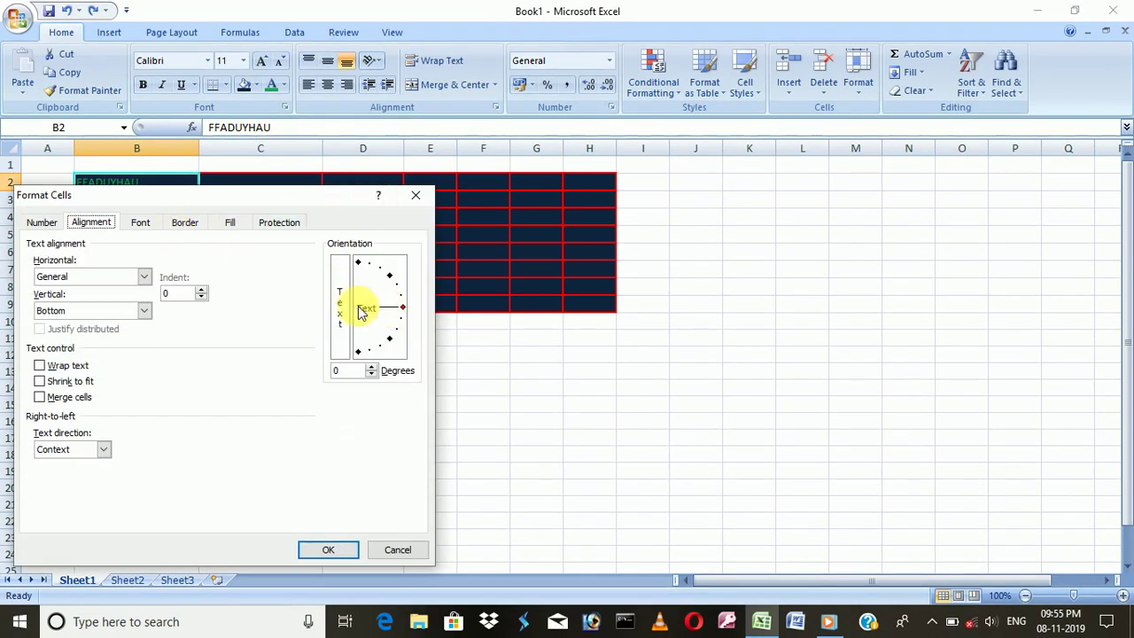
left_click_drag(399, 309, 387, 248)
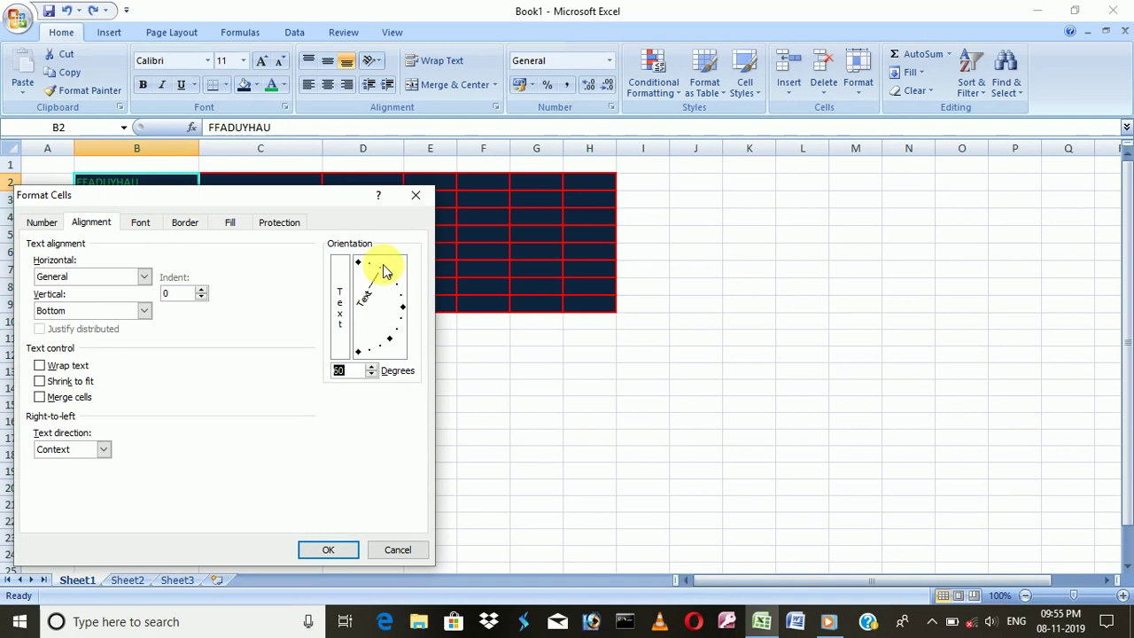
left_click(328, 549)
left_click(620, 464)
left_click(218, 237)
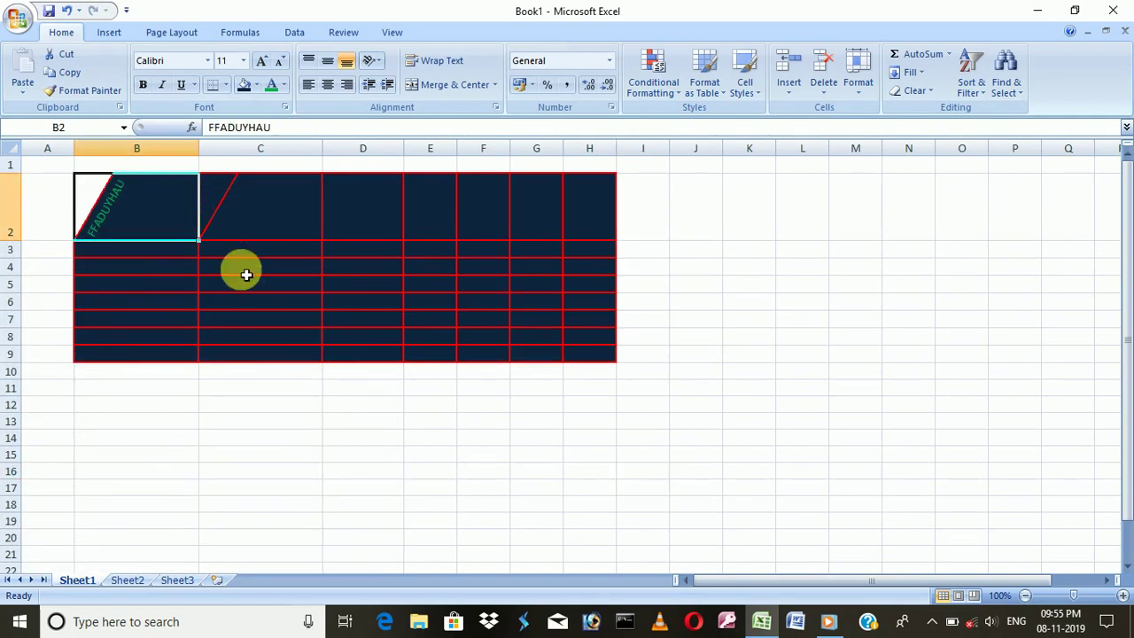
left_click(727, 403)
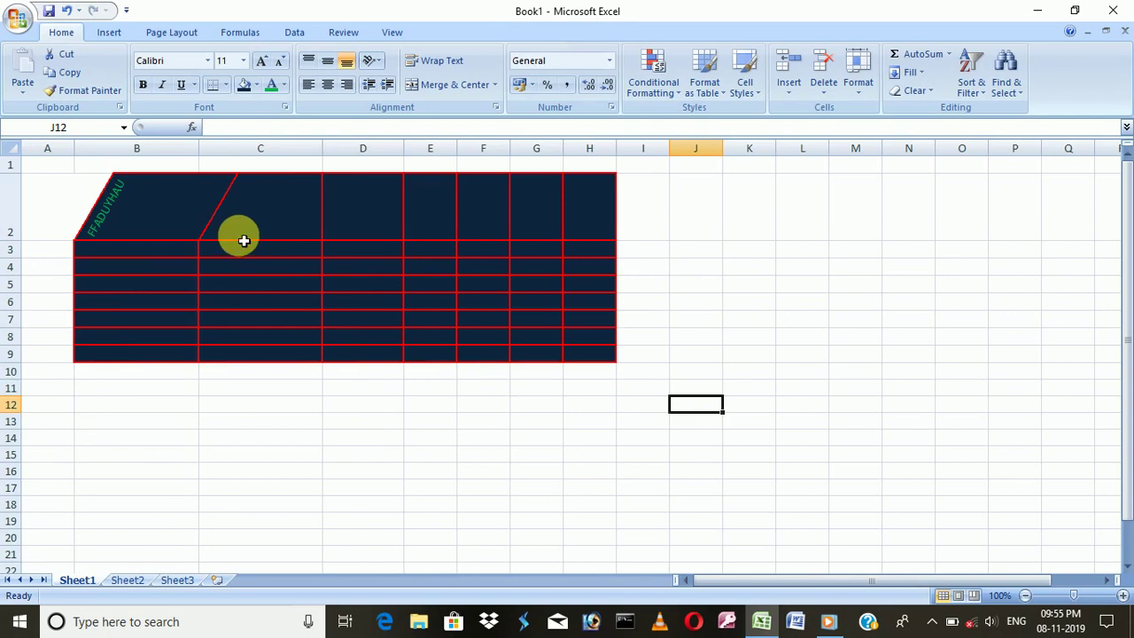
key("ctrl+z")
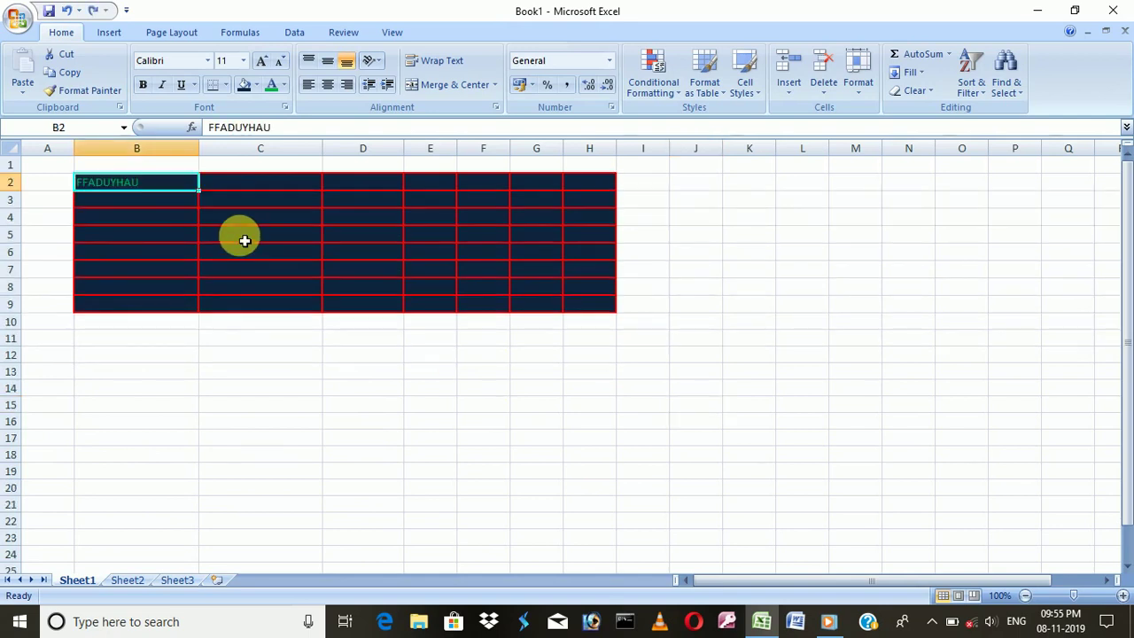
key("ctrl+z")
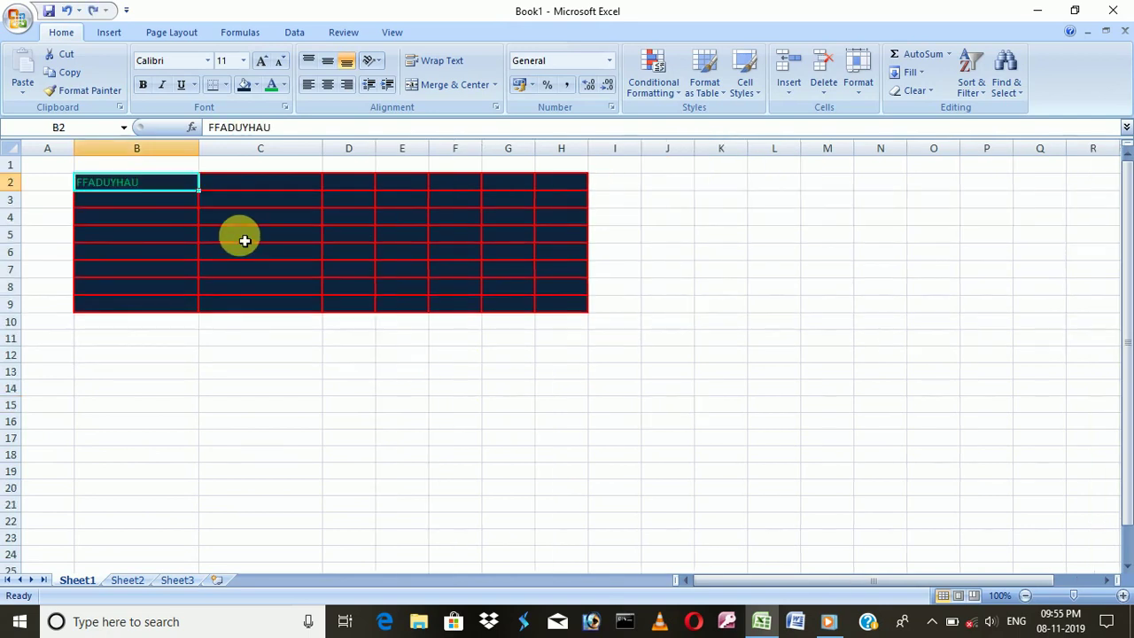
Change the font of the text in cell B2 to Algerian
double_click(148, 188)
left_click_drag(148, 187, 75, 184)
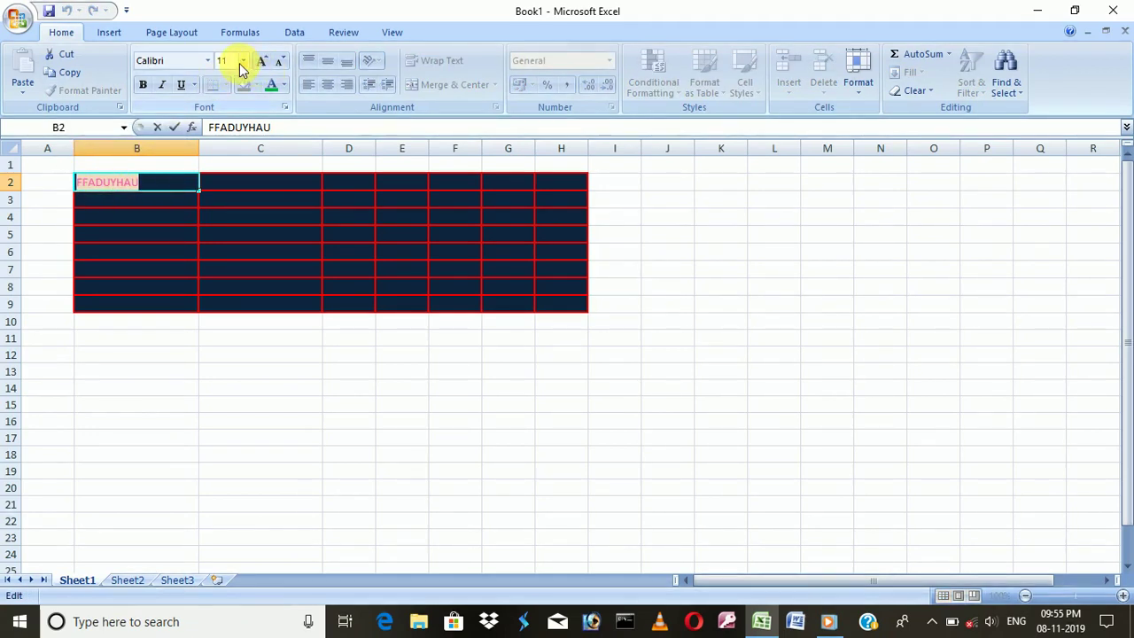
left_click(207, 61)
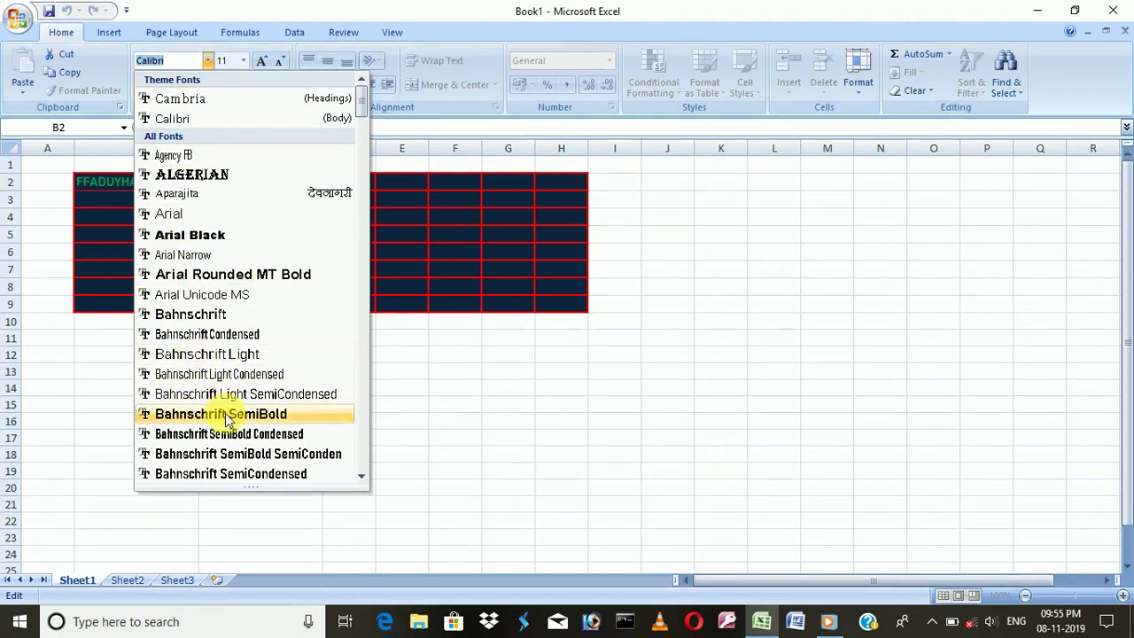
left_click(192, 174)
left_click(615, 355)
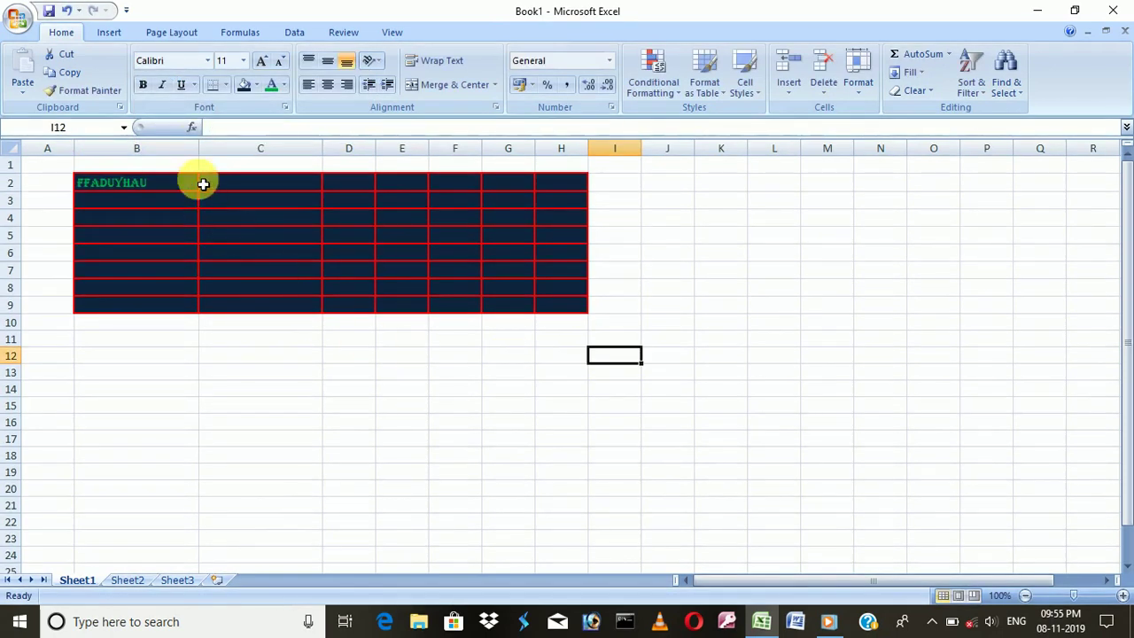
Apply middle and center alignment to the selected cell I12, and enlarge row 2 to about three times its height
left_click(326, 62)
left_click(327, 84)
left_click_drag(27, 174, 31, 222)
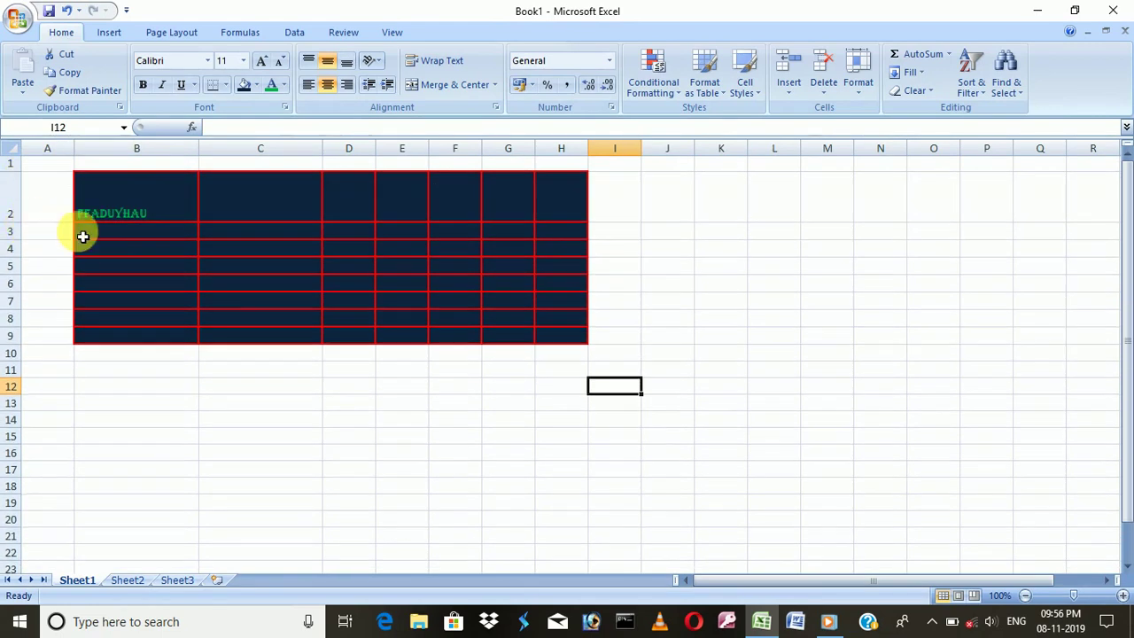
Try the text in cell B2 at top left, top center, middle right and bottom right alignment
left_click(157, 195)
left_click(308, 60)
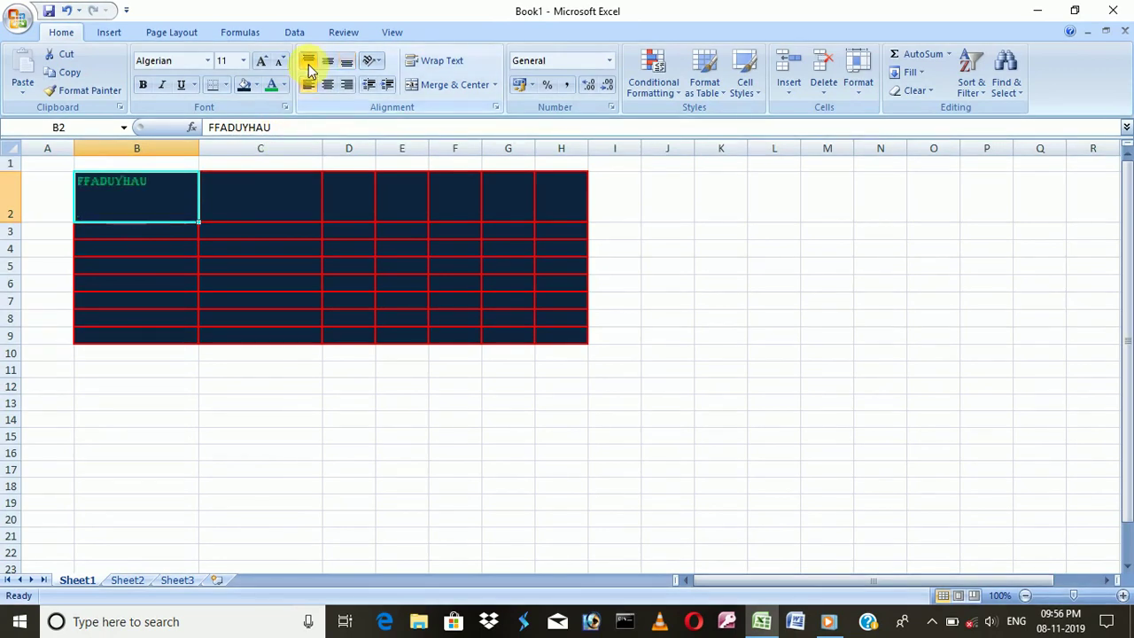
left_click(328, 85)
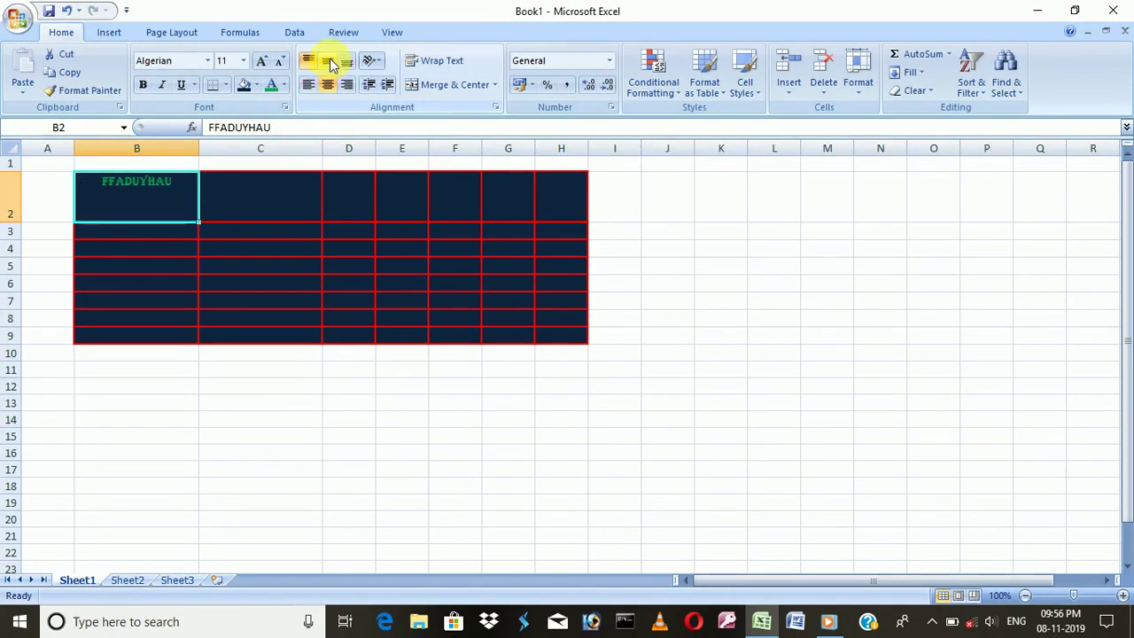
left_click(328, 60)
left_click(347, 86)
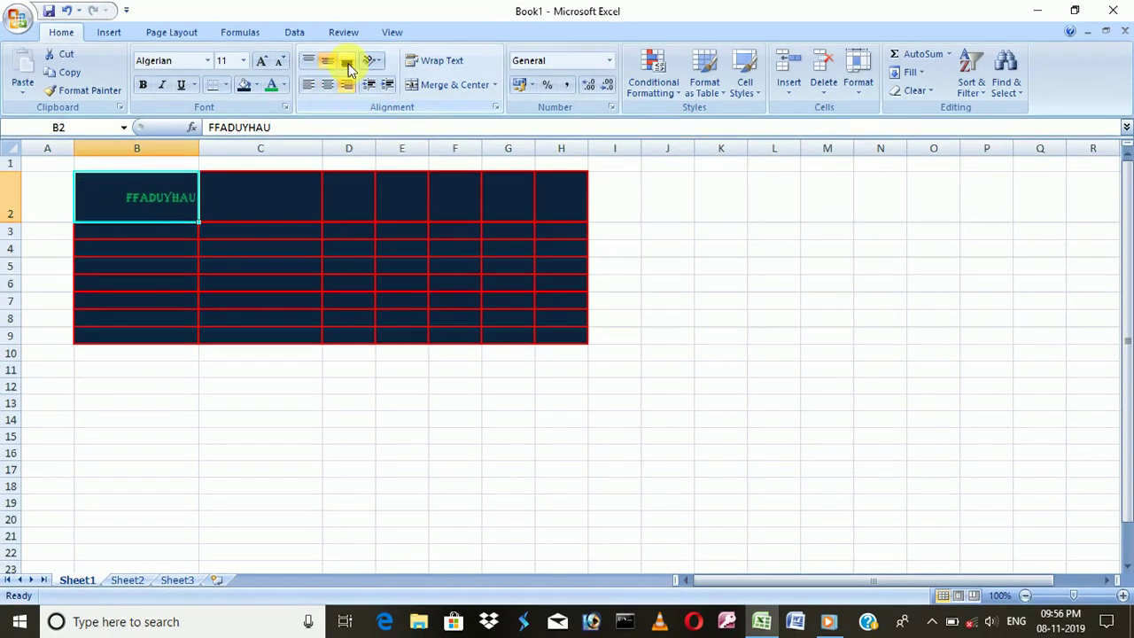
left_click(346, 60)
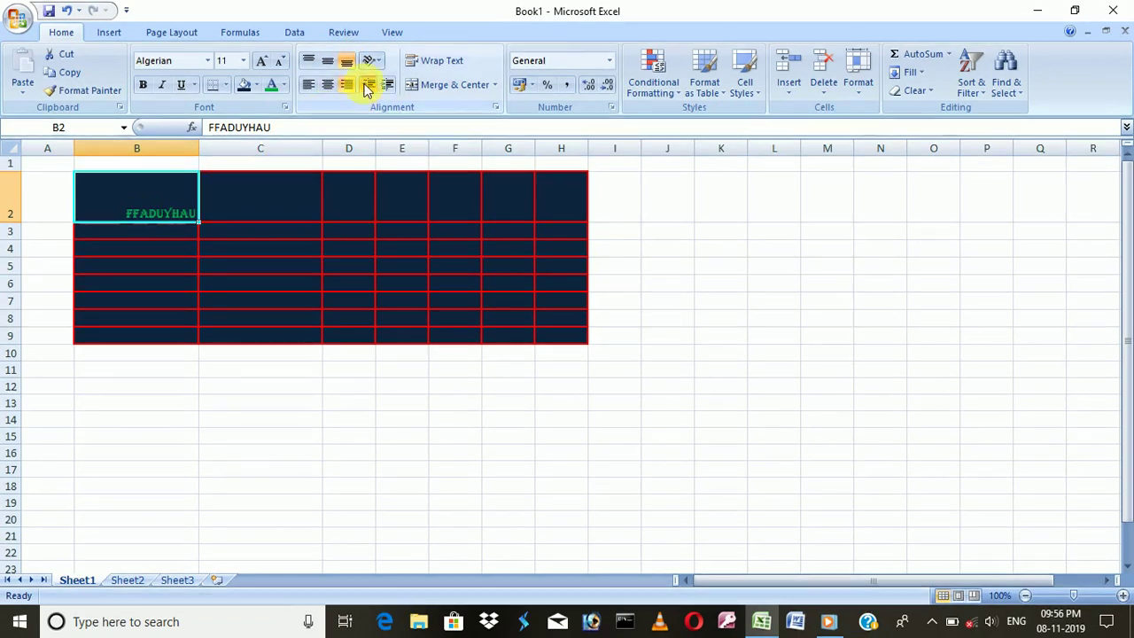
Widen column B to more than twice its width and center the text in cell B2 horizontally
left_click(134, 217)
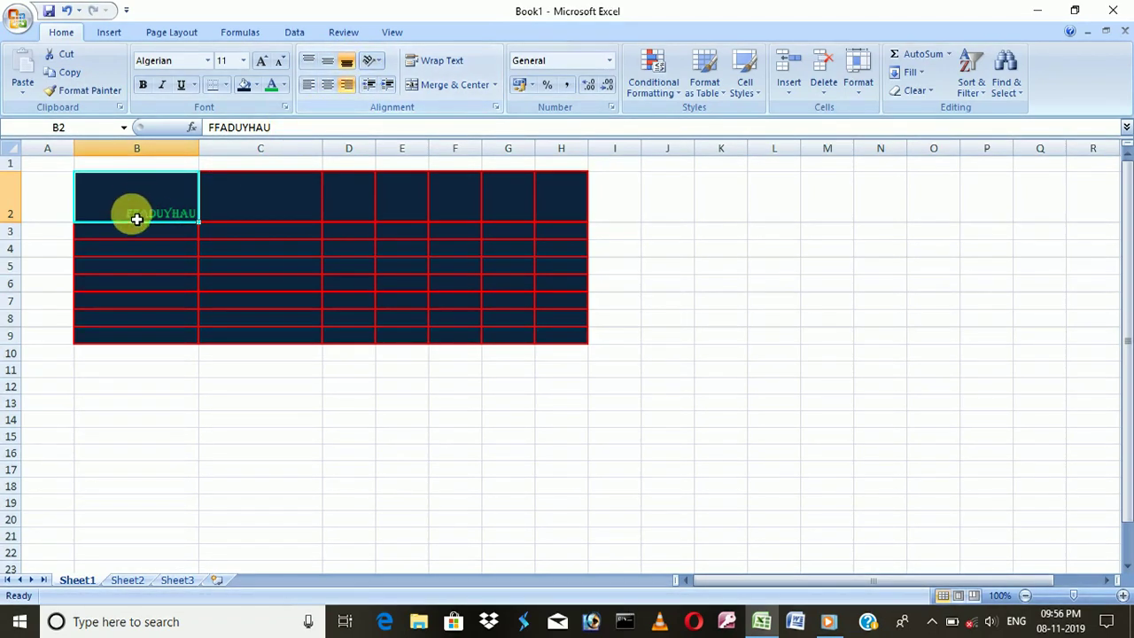
double_click(140, 219)
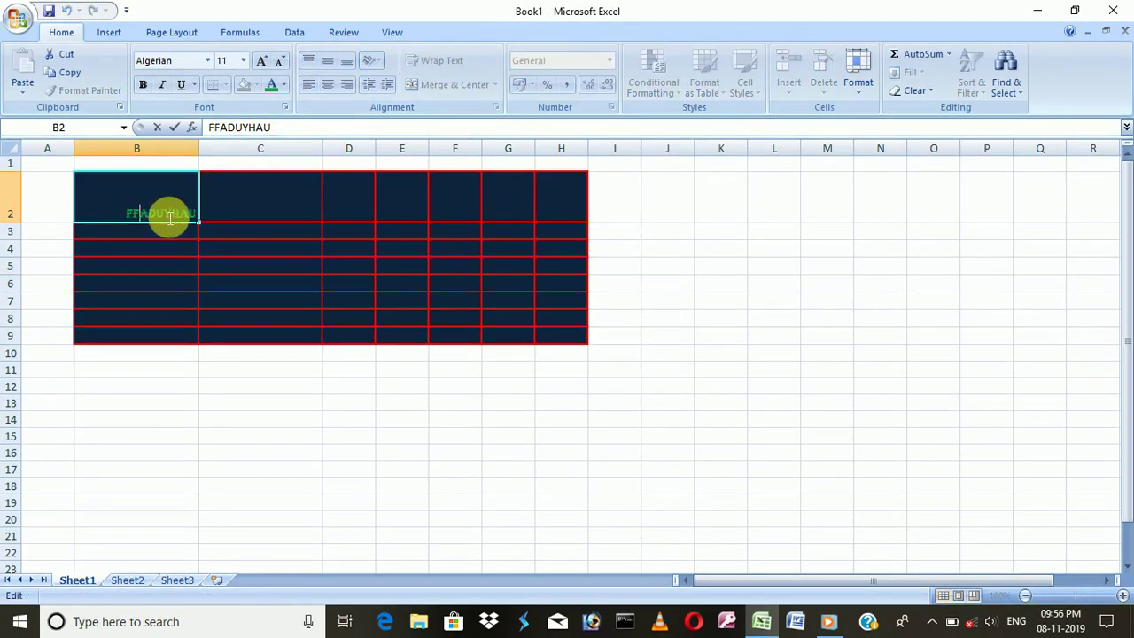
left_click(216, 188)
left_click(178, 188)
left_click_drag(206, 154, 361, 156)
left_click(328, 85)
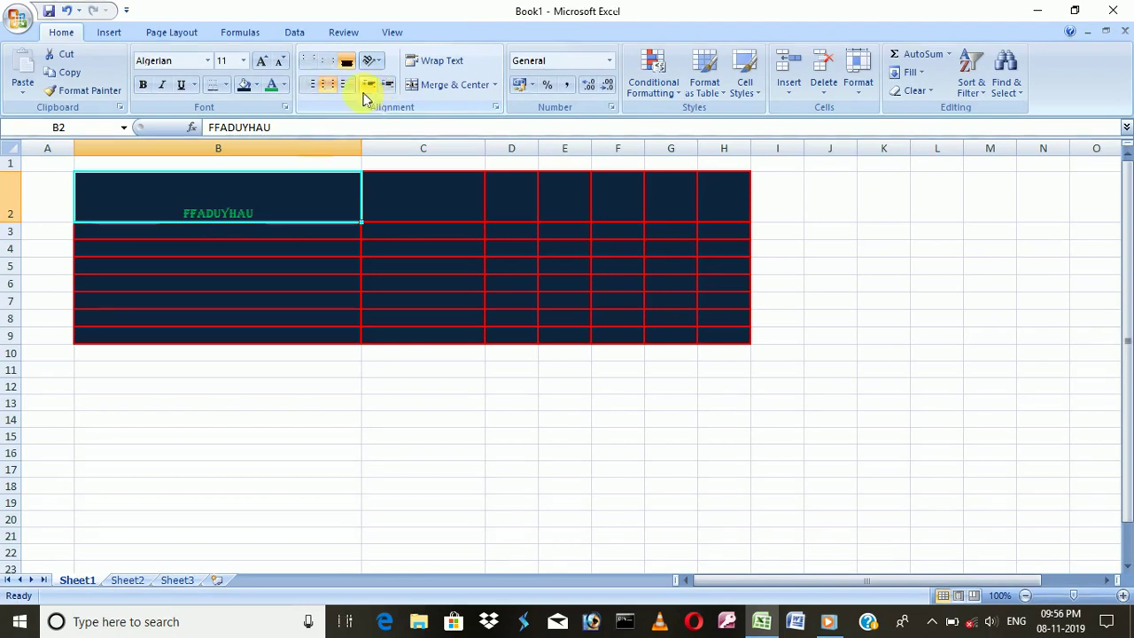
double_click(265, 219)
left_click_drag(265, 218, 170, 210)
left_click(308, 190)
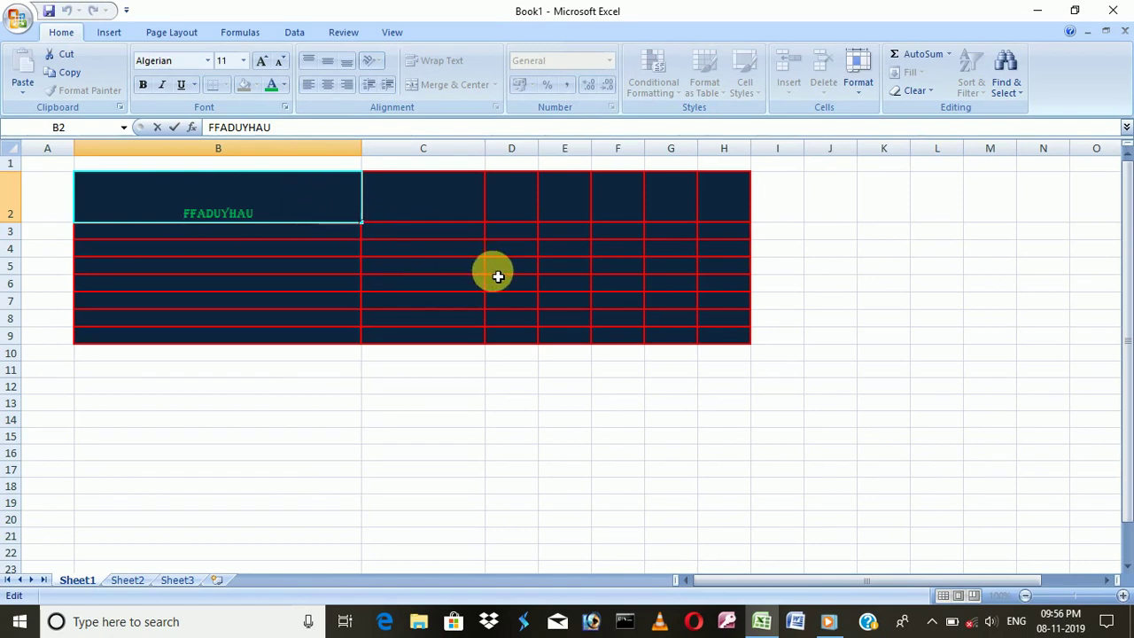
left_click(923, 370)
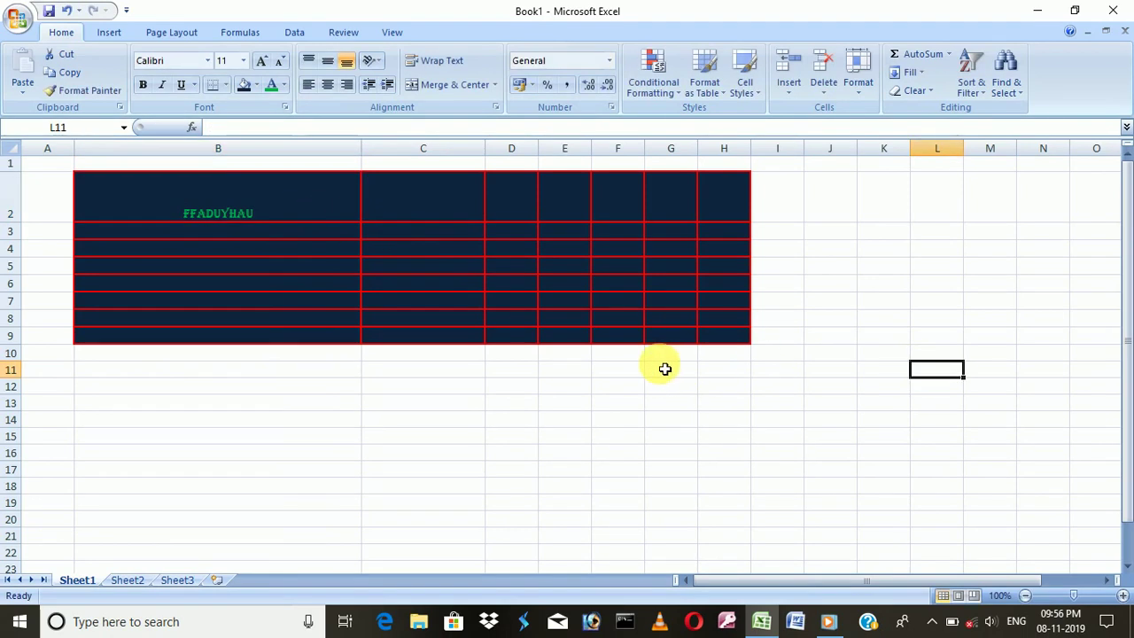
Undo the alignment changes on cell B2, the widening of column B and the enlargement of row 2
key("ctrl+z")
key("ctrl+z")
key("ctrl+z")
key("ctrl+z")
key("ctrl+z")
key("ctrl+z")
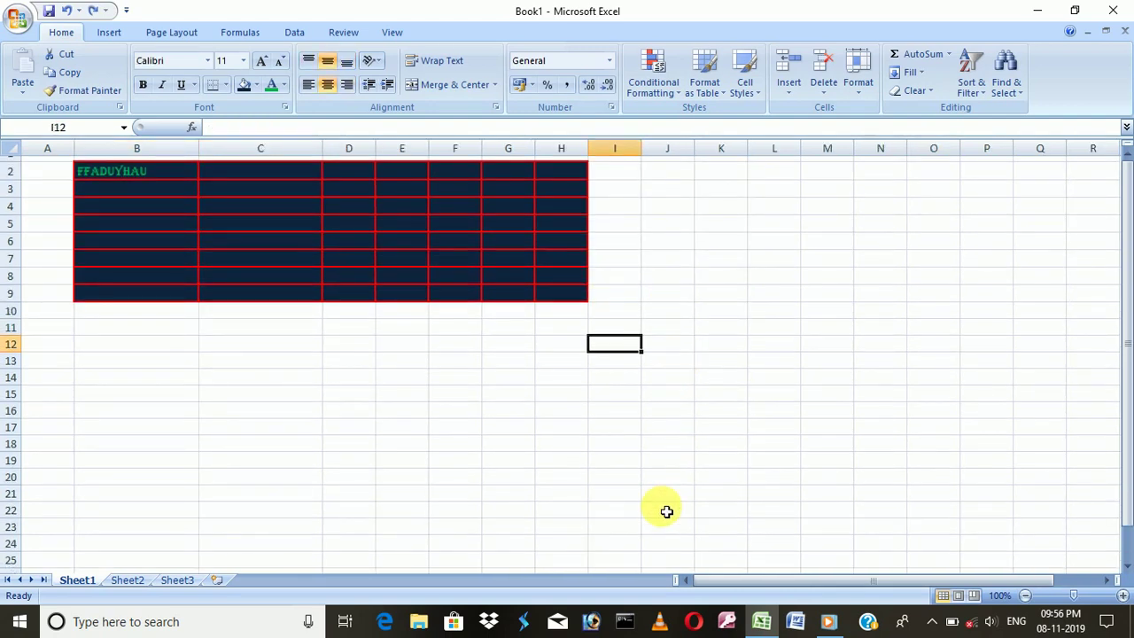
key("F10")
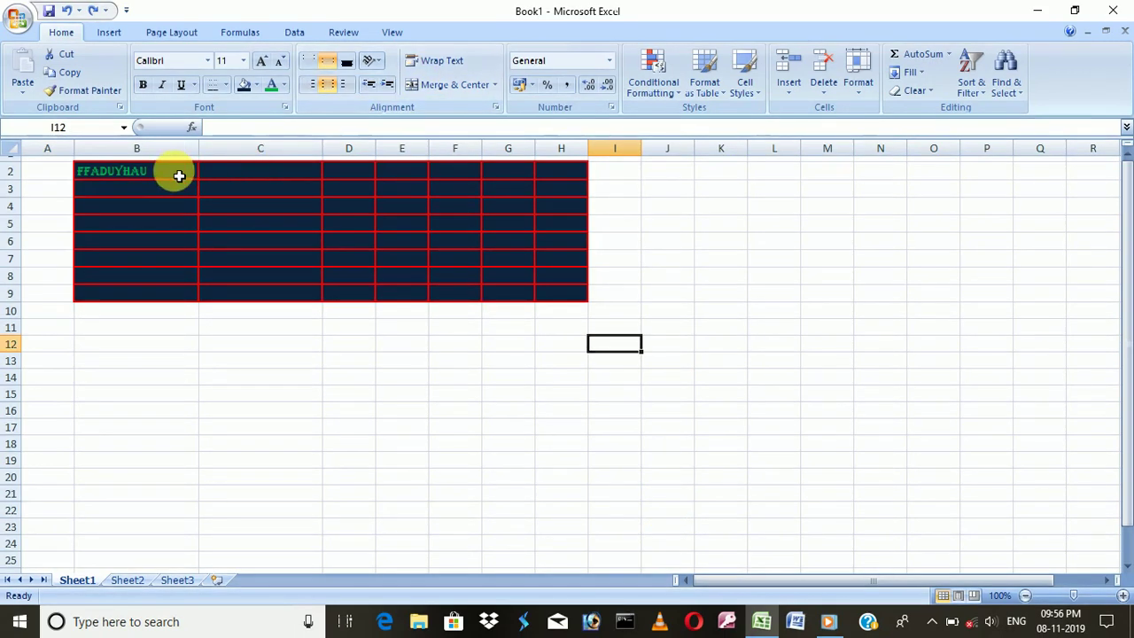
Narrow column B until the text in B2 overflows, and enter EEEEEEEEE in cell C2
left_click_drag(199, 149, 129, 126)
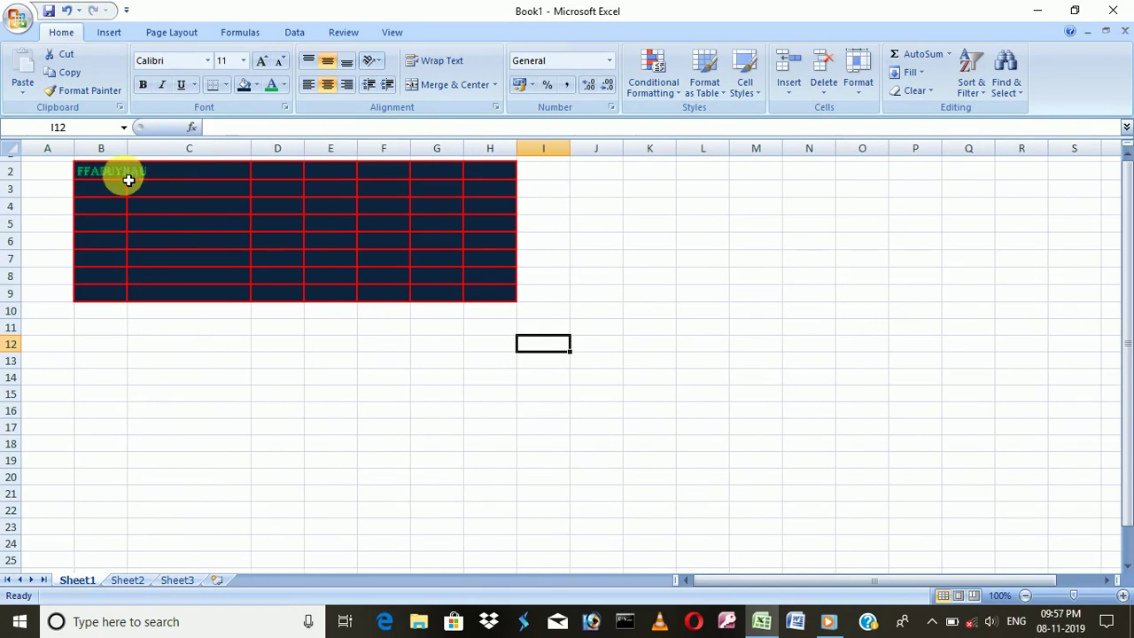
left_click(485, 476)
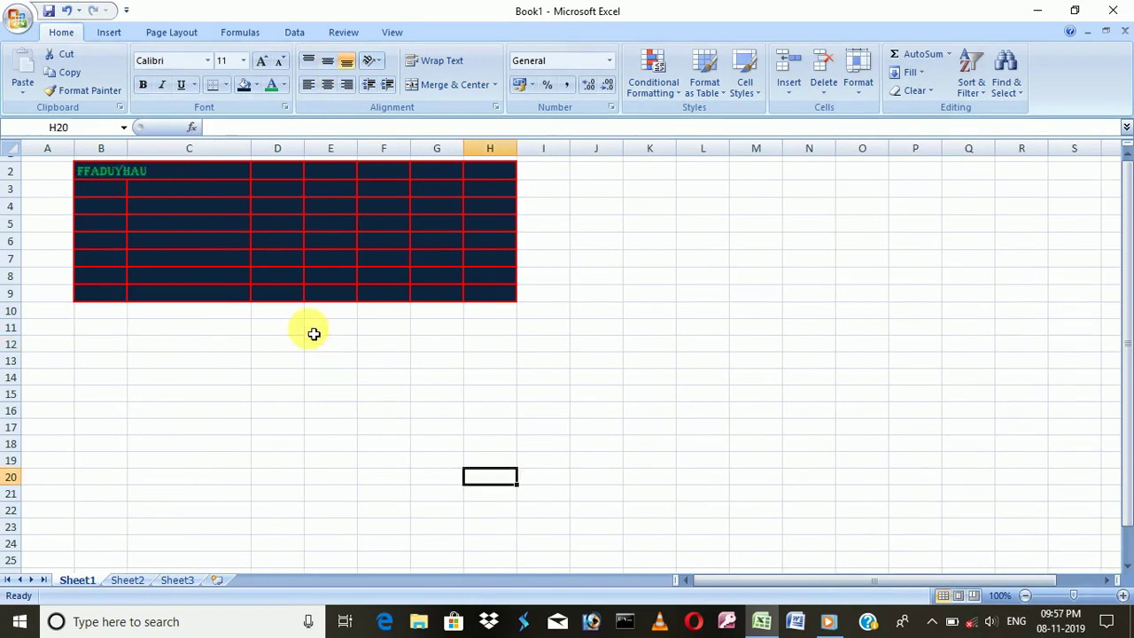
left_click(201, 175)
type("E")
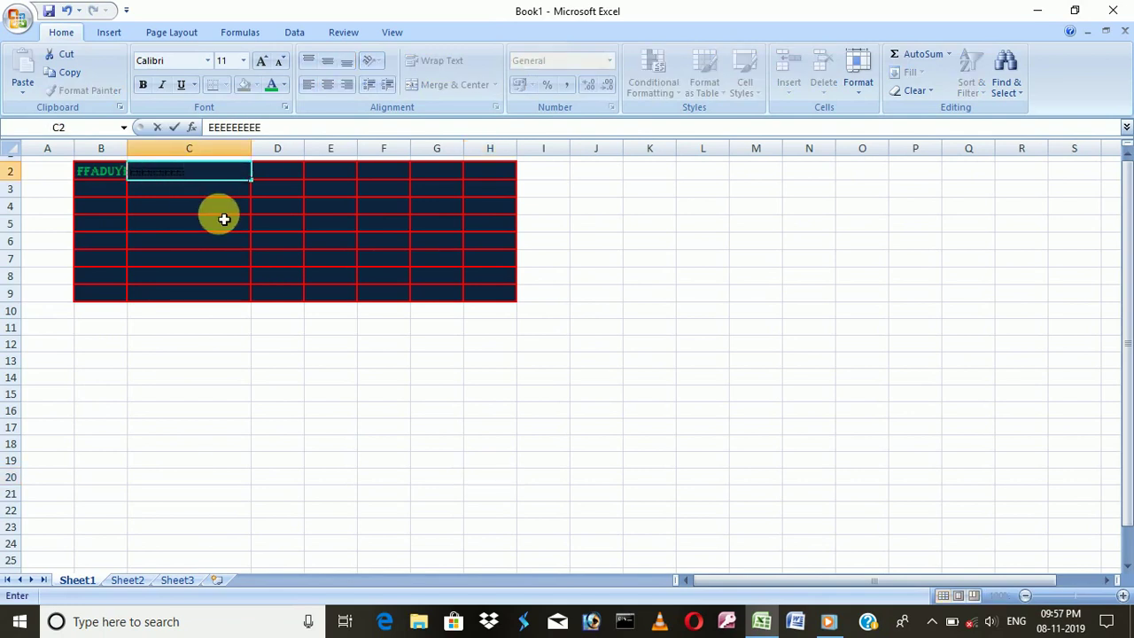
type("EEEEEEEE")
left_click(424, 509)
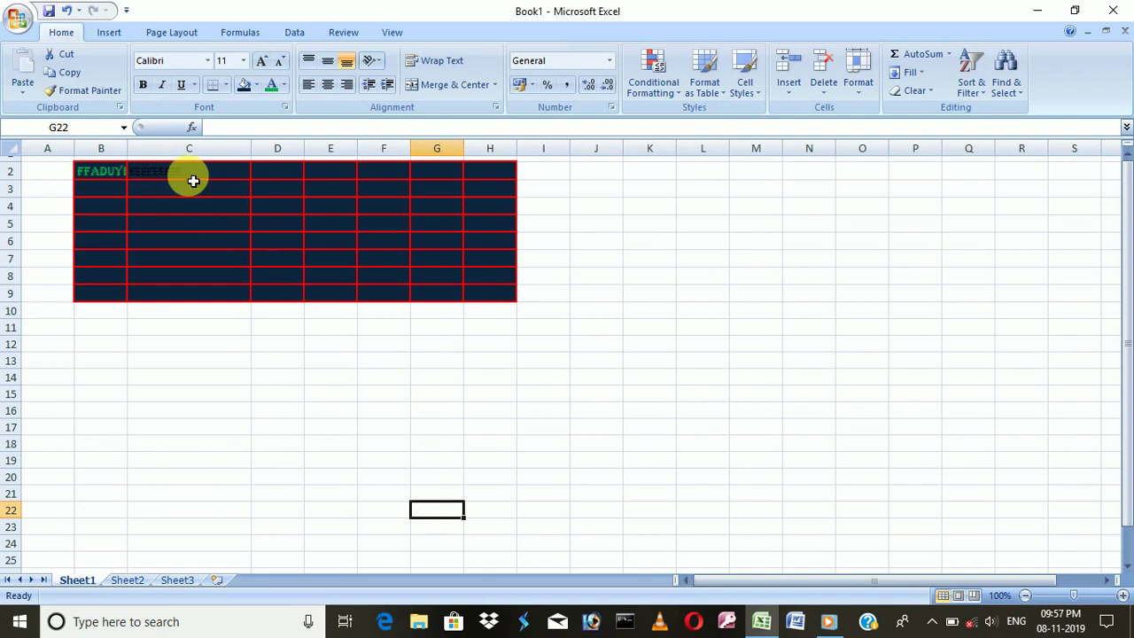
Try Wrap Text on cell B2 and turn it off again
left_click(111, 178)
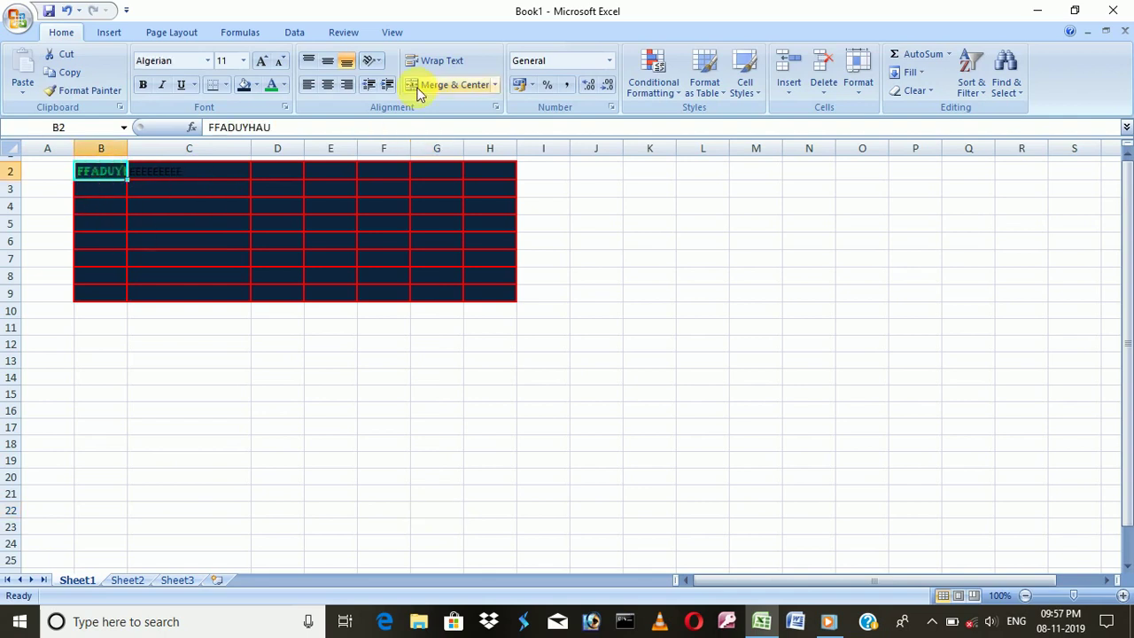
left_click(434, 61)
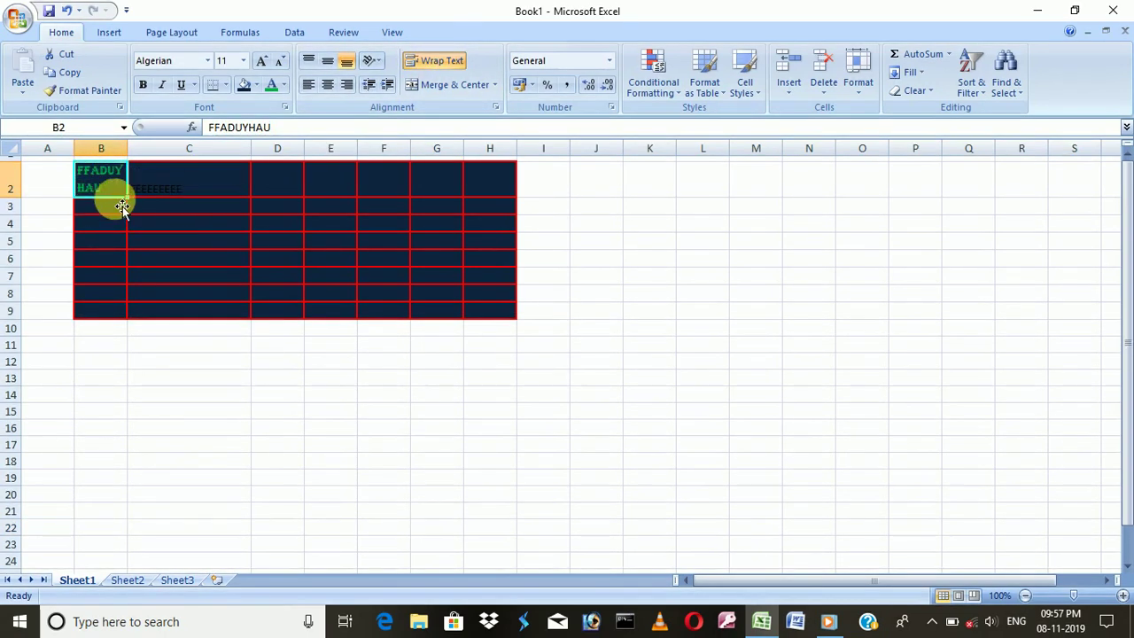
left_click(420, 62)
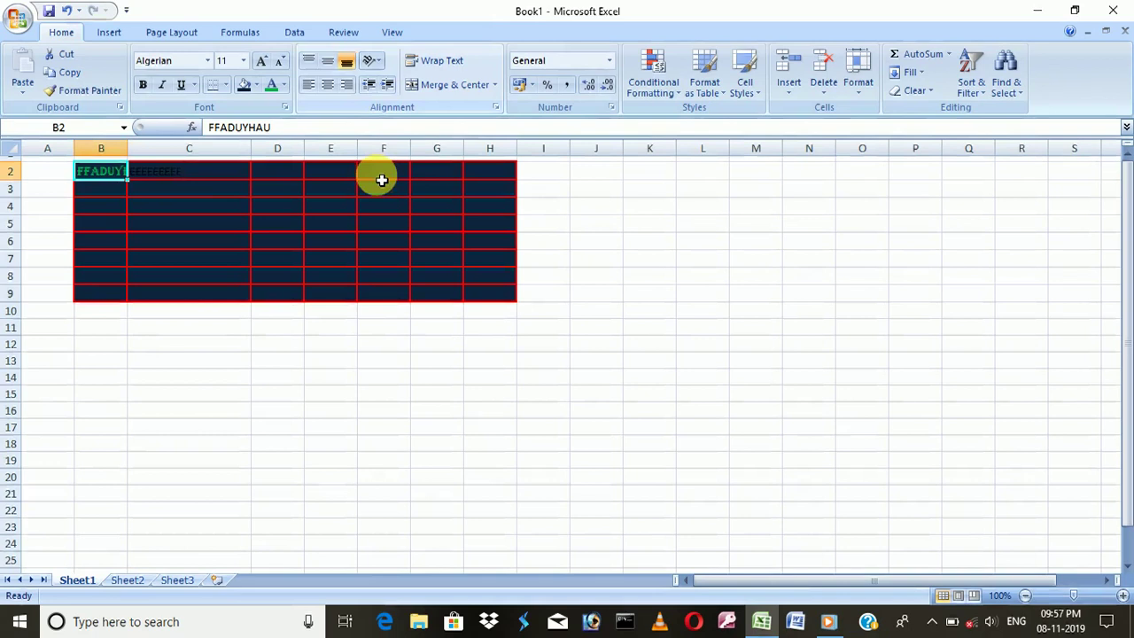
Enable text wrapping for cell B2 through the alignment options of the cell formatting settings
right_click(111, 173)
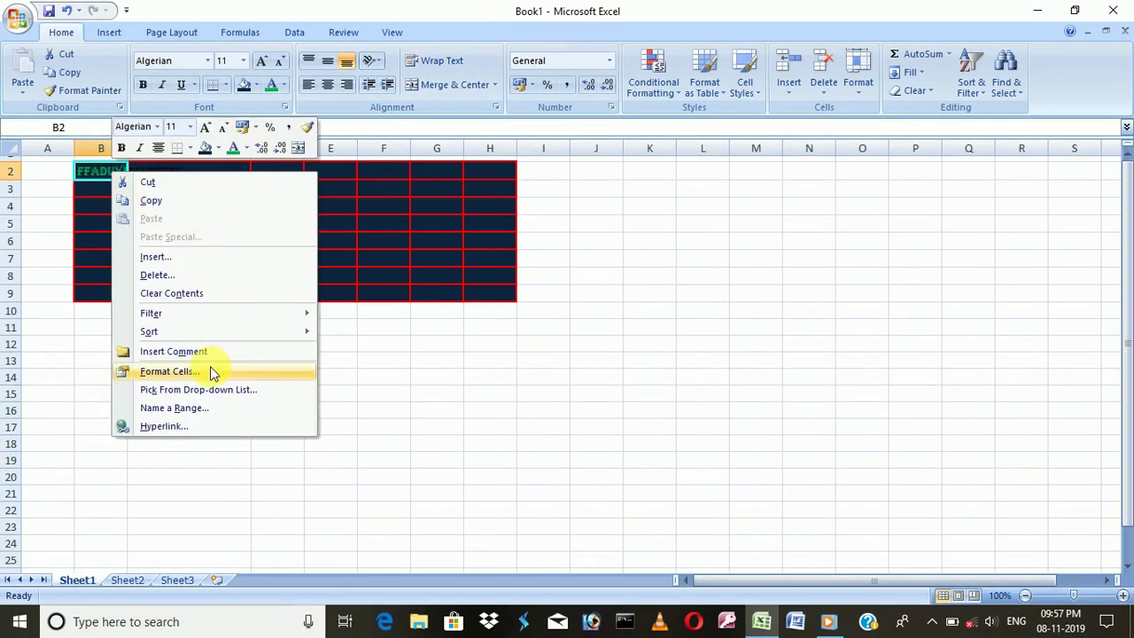
left_click(210, 371)
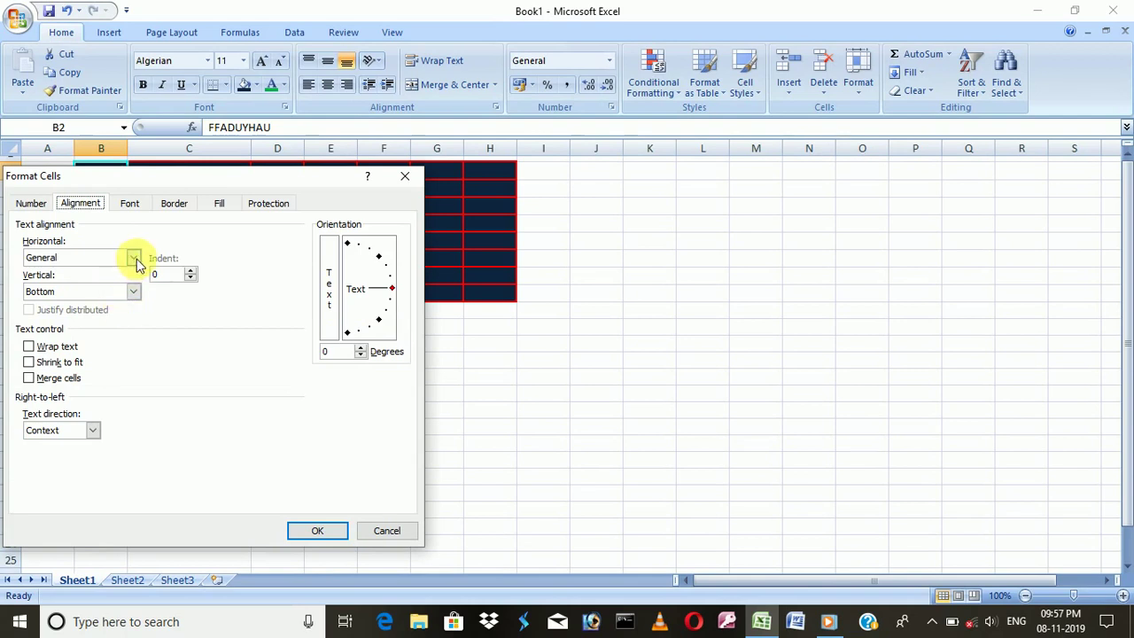
left_click(29, 346)
left_click(314, 530)
left_click(483, 430)
left_click(106, 191)
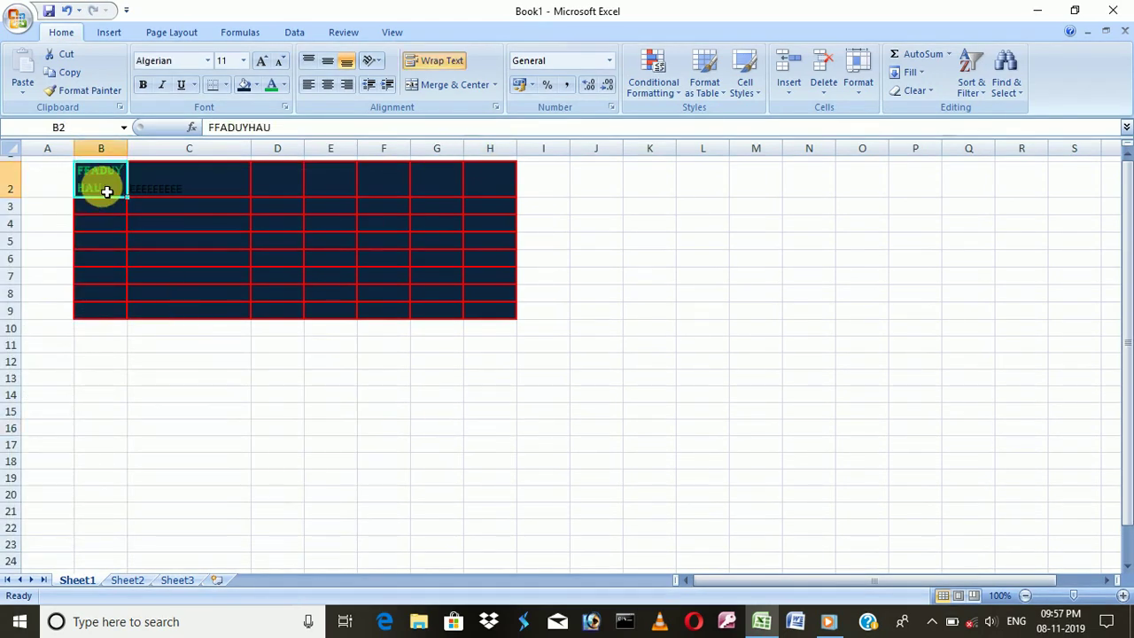
Undo the text wrapping, the entry in cell C2, the narrowing of column B and the row 1 height change
key("ctrl+z")
key("ctrl+z")
key("ctrl+z")
key("ctrl+z")
key("ctrl+z")
scroll(106, 190, "up", 1)
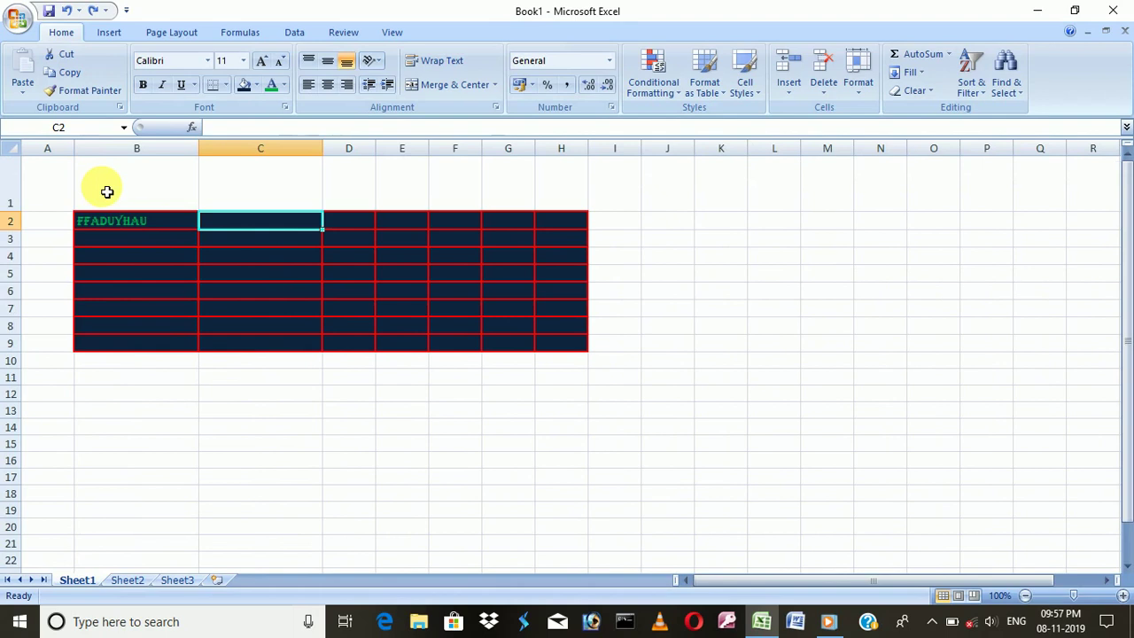
key("ctrl+z")
key("ctrl+z")
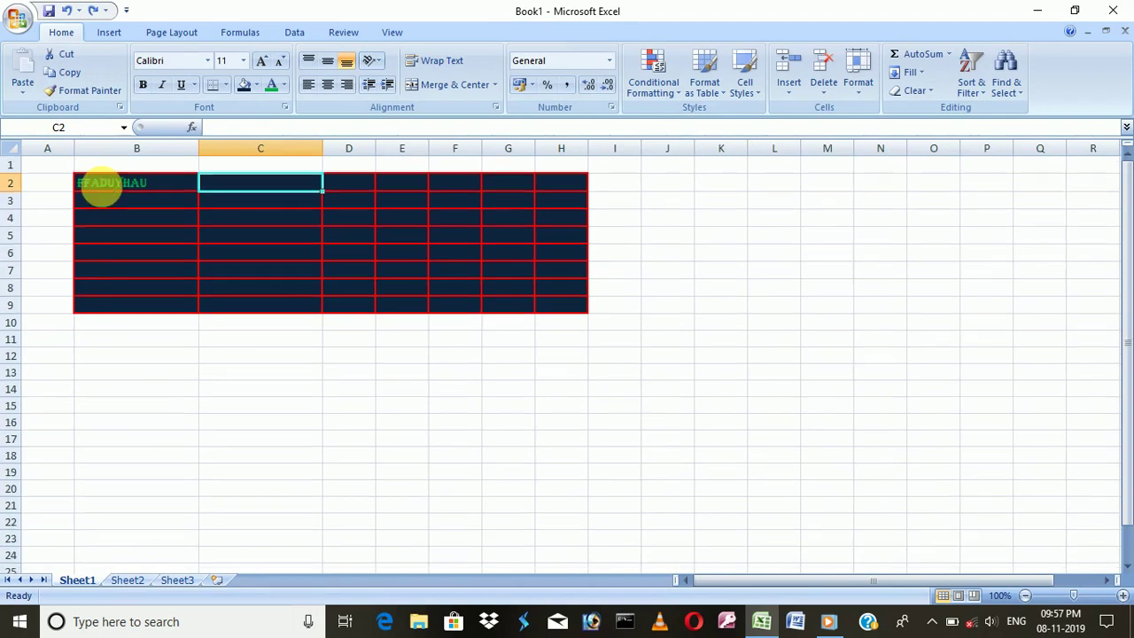
Clear the text in cell B2 and start formatting that cell as a table with a dark blue style
left_click(176, 190)
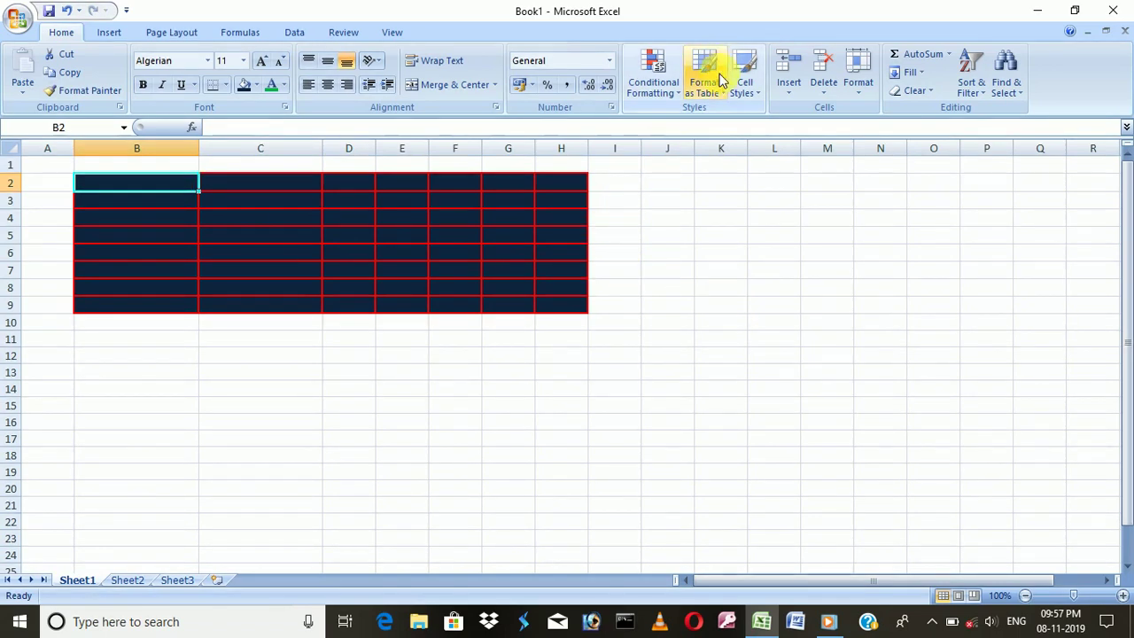
left_click(726, 96)
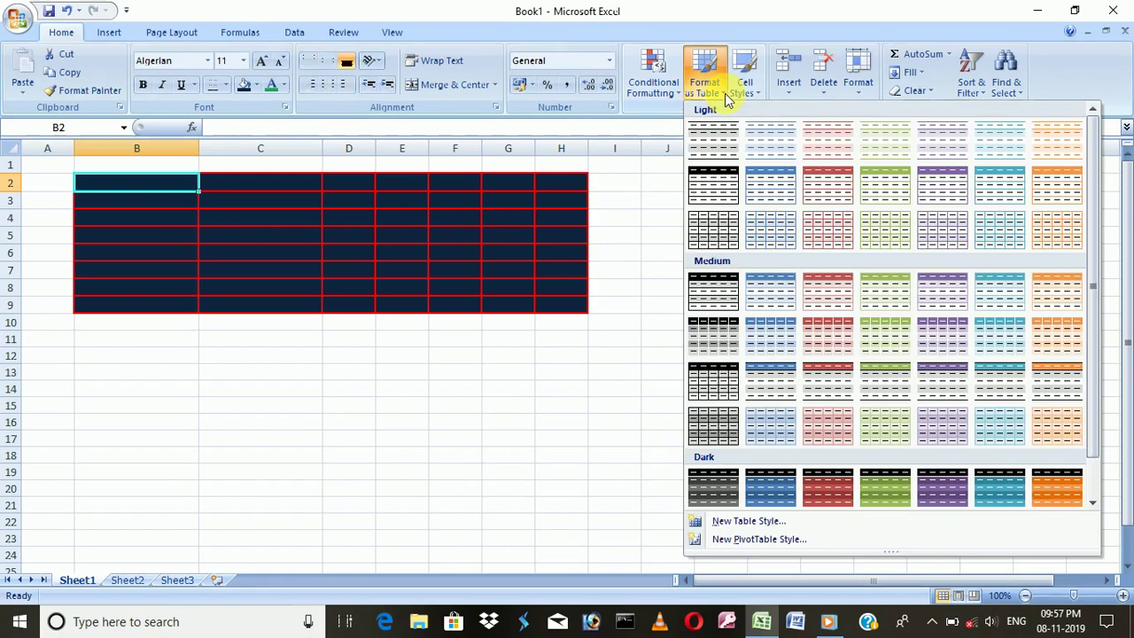
left_click(767, 485)
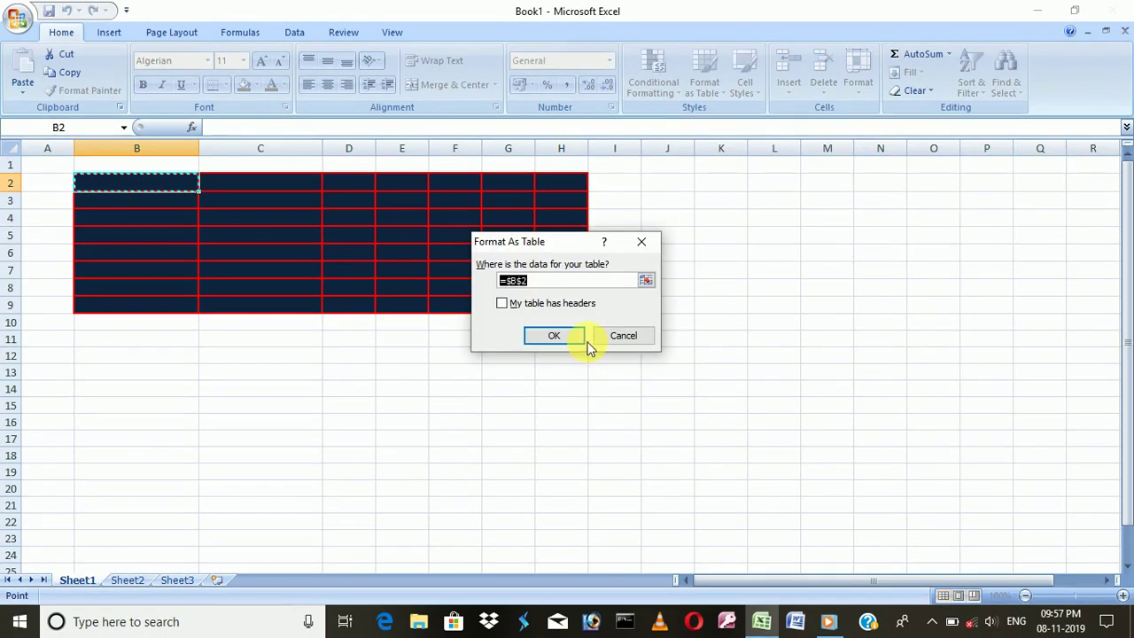
left_click(641, 241)
Format the bordered range B2:H9 as a table using the blue style from the first row of Medium styles
left_click_drag(127, 185, 556, 303)
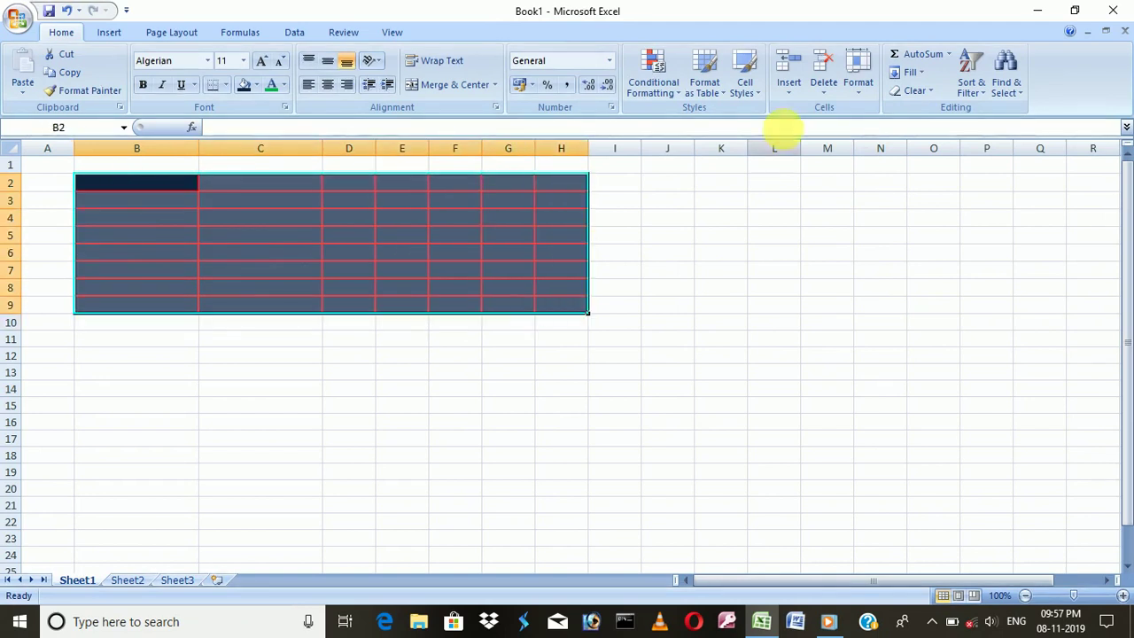
left_click(714, 94)
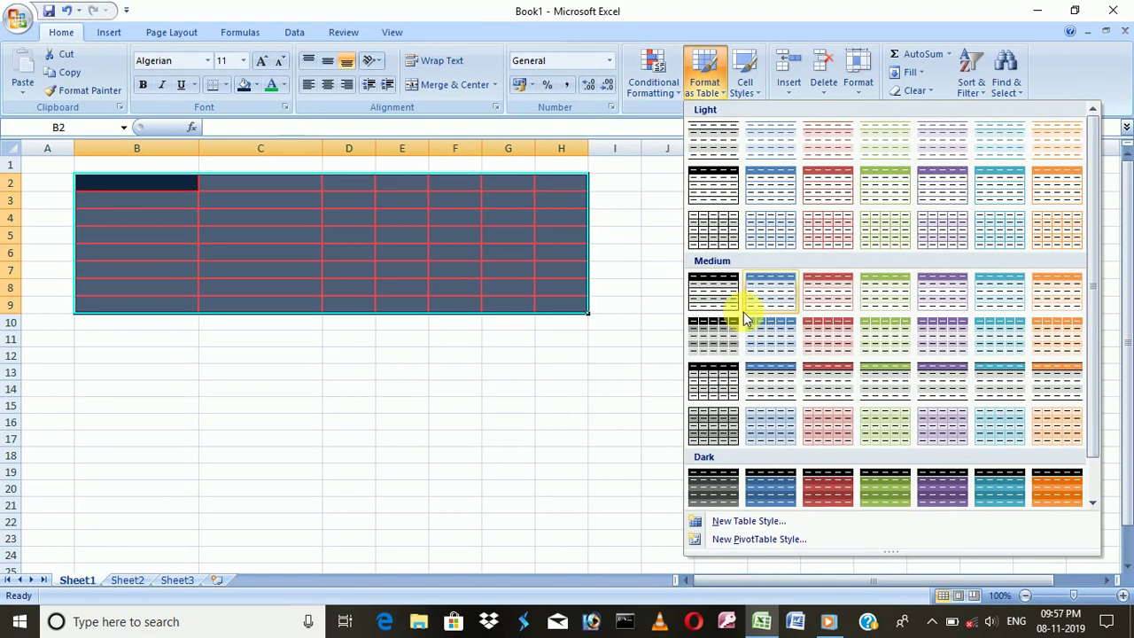
left_click(768, 292)
left_click(558, 337)
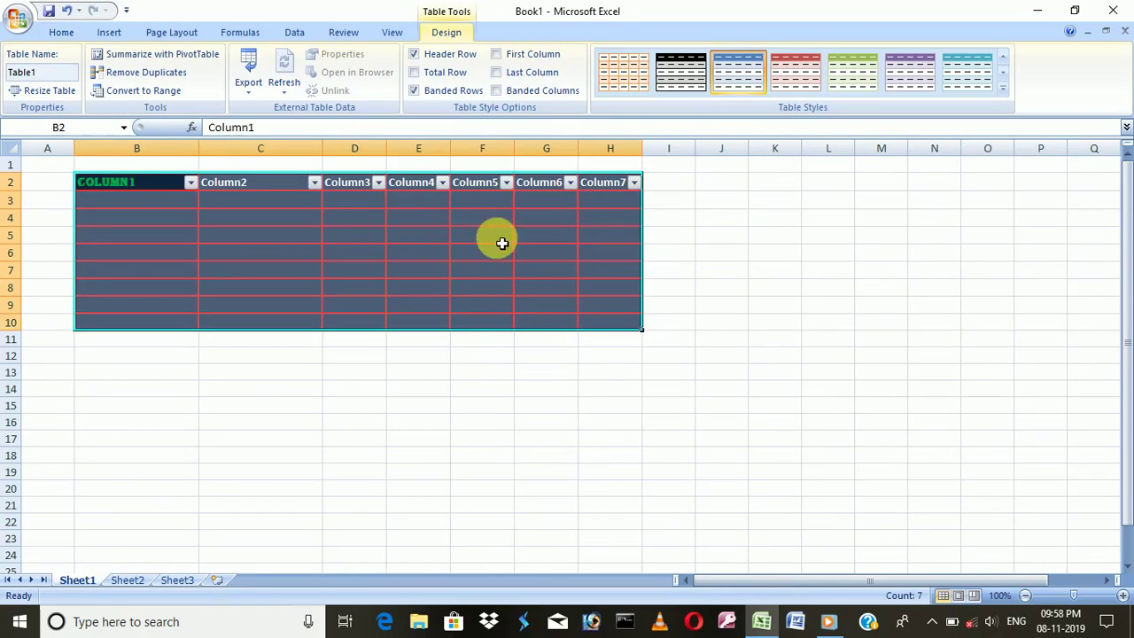
Sort the table from Z to A by Column5 and then by Column2
left_click(505, 184)
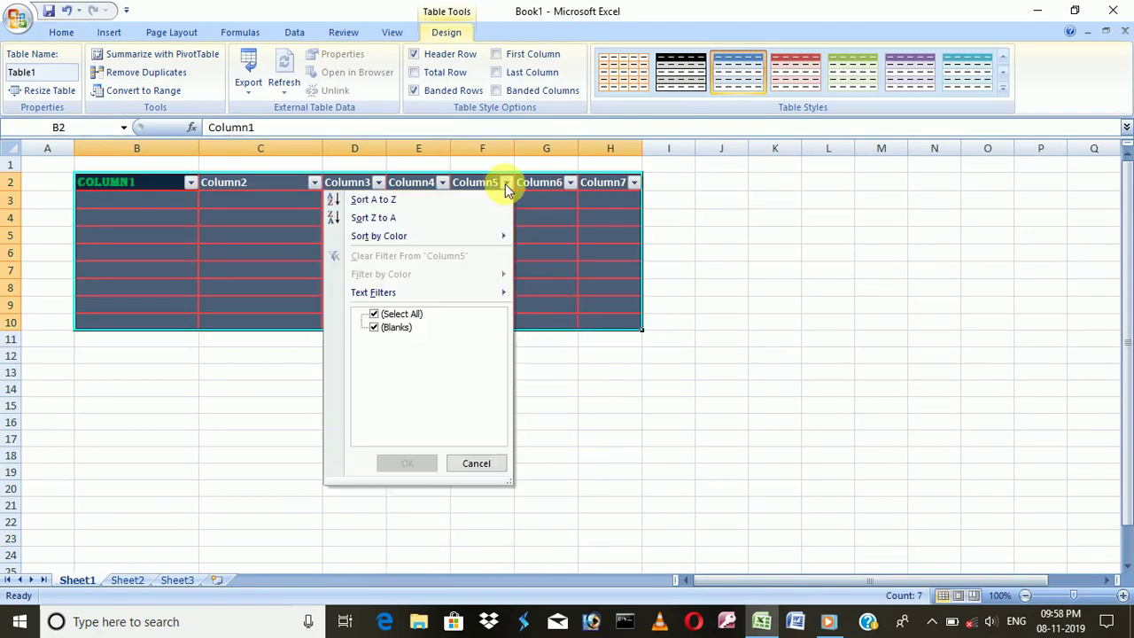
left_click(422, 217)
left_click(313, 182)
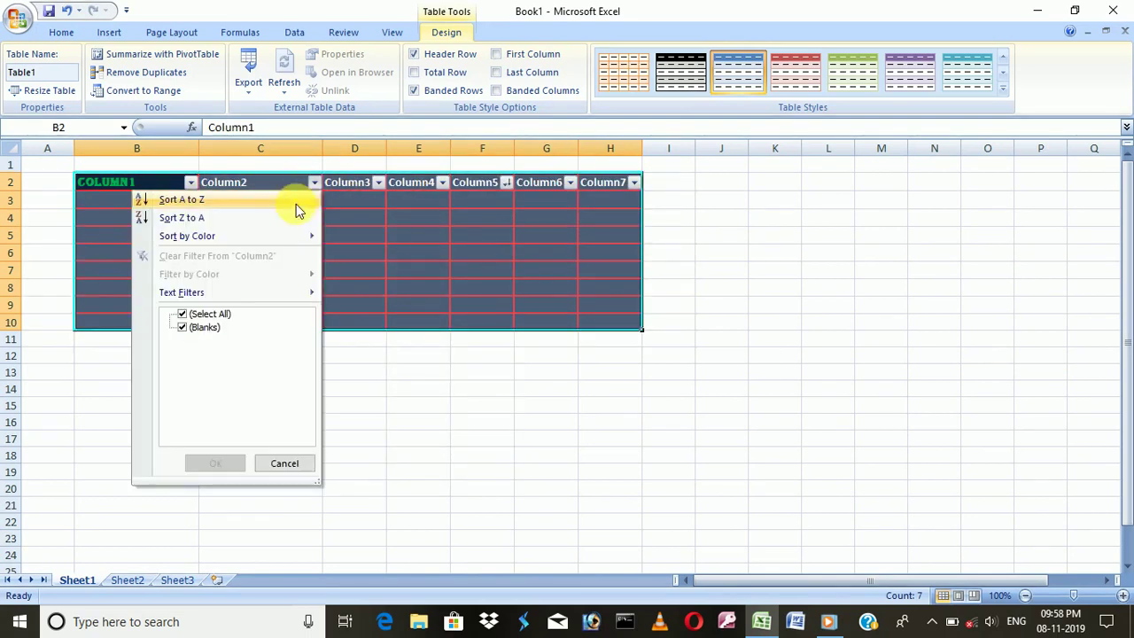
left_click(259, 219)
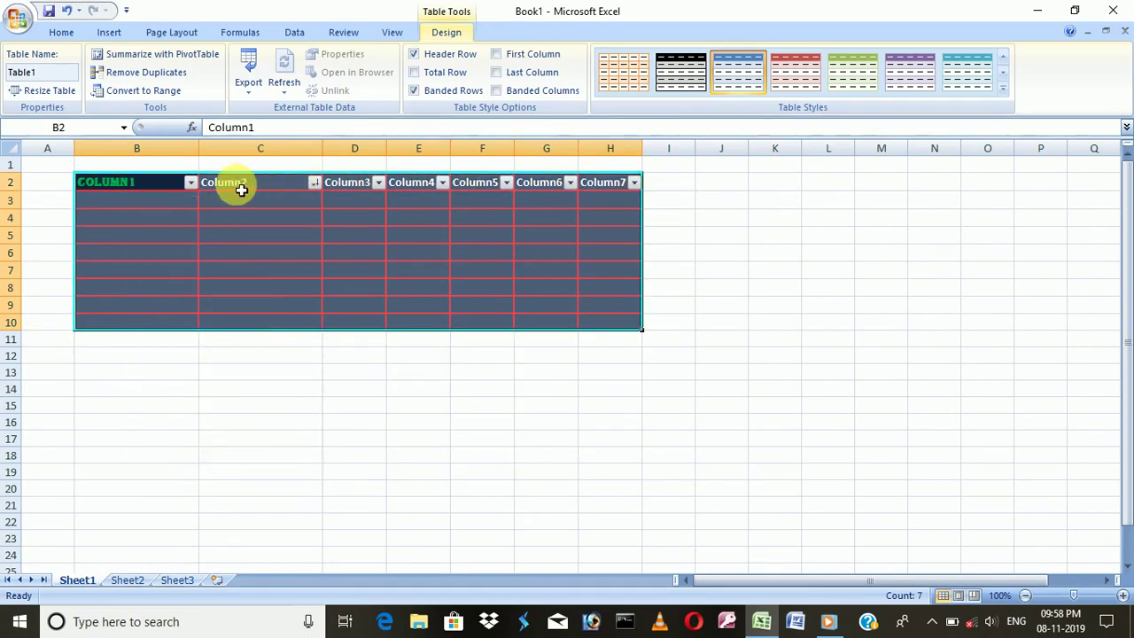
left_click(163, 184)
Apply the 60% - Accent2 cell style to cell K4
left_click(784, 220)
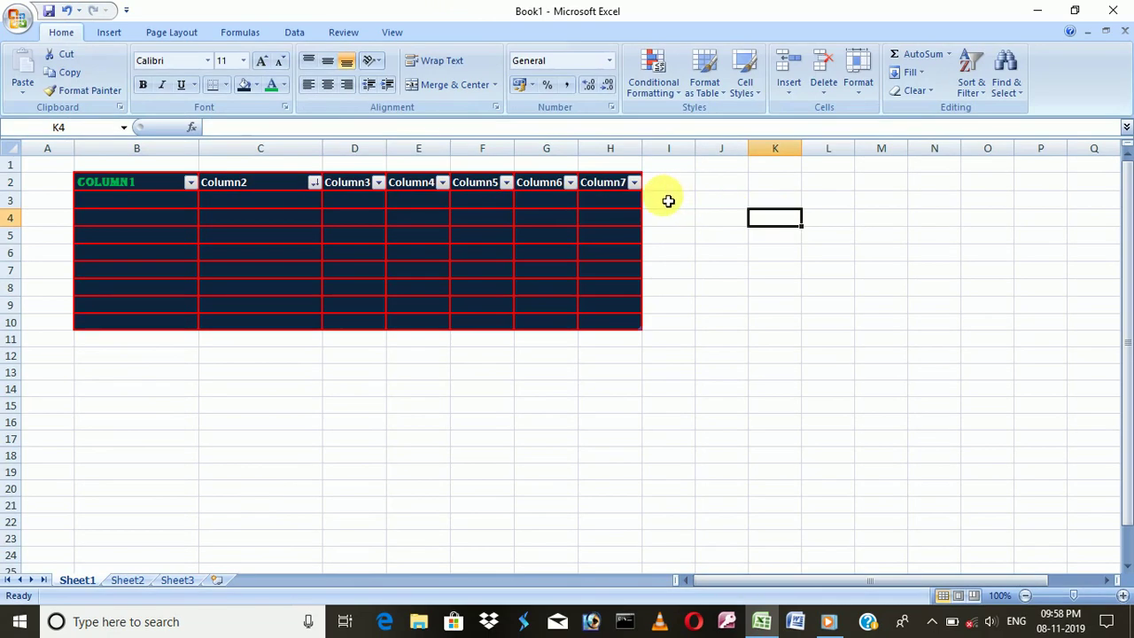
left_click(762, 98)
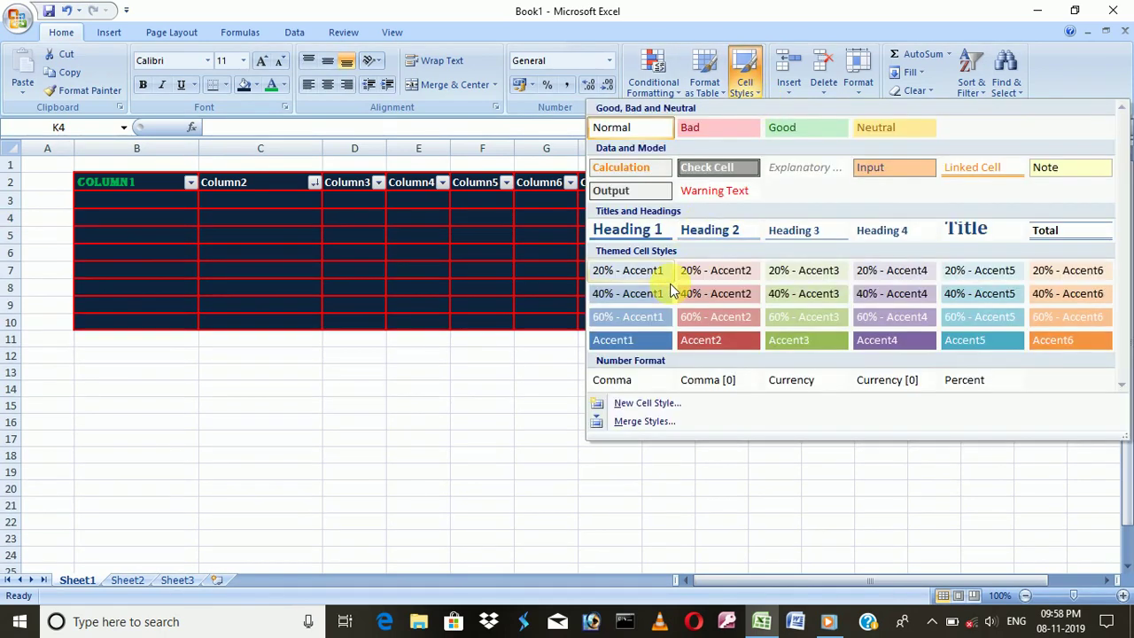
left_click(722, 321)
Preview cell styles on the whole table B2:H10, then insert an equal block of cells at that range
left_click(613, 324)
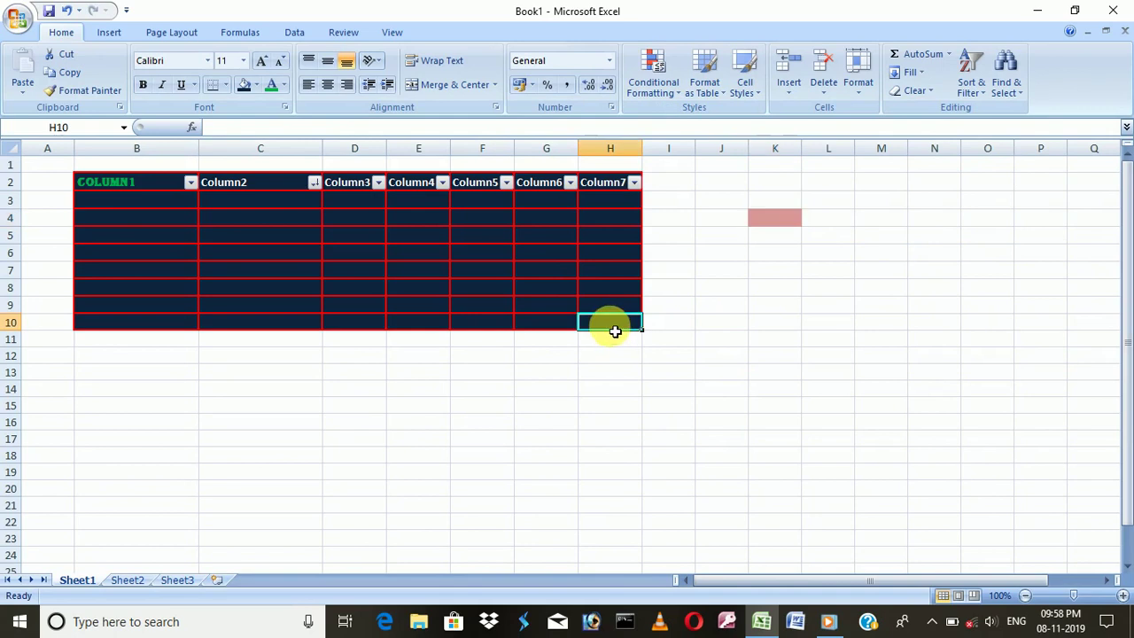
left_click_drag(616, 325, 91, 182)
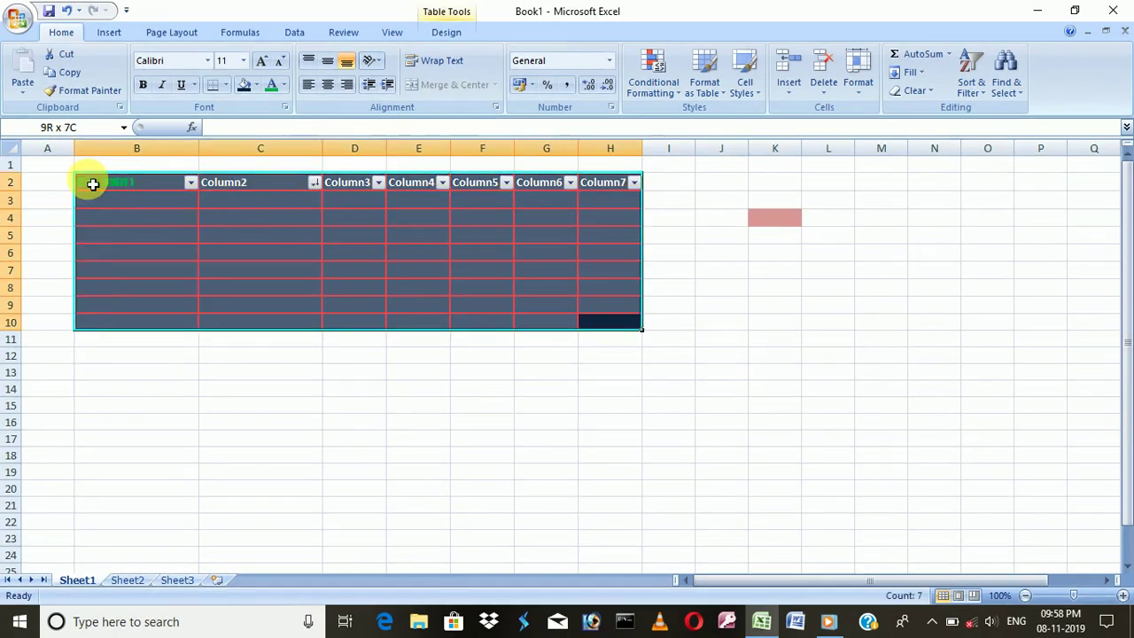
left_click(758, 93)
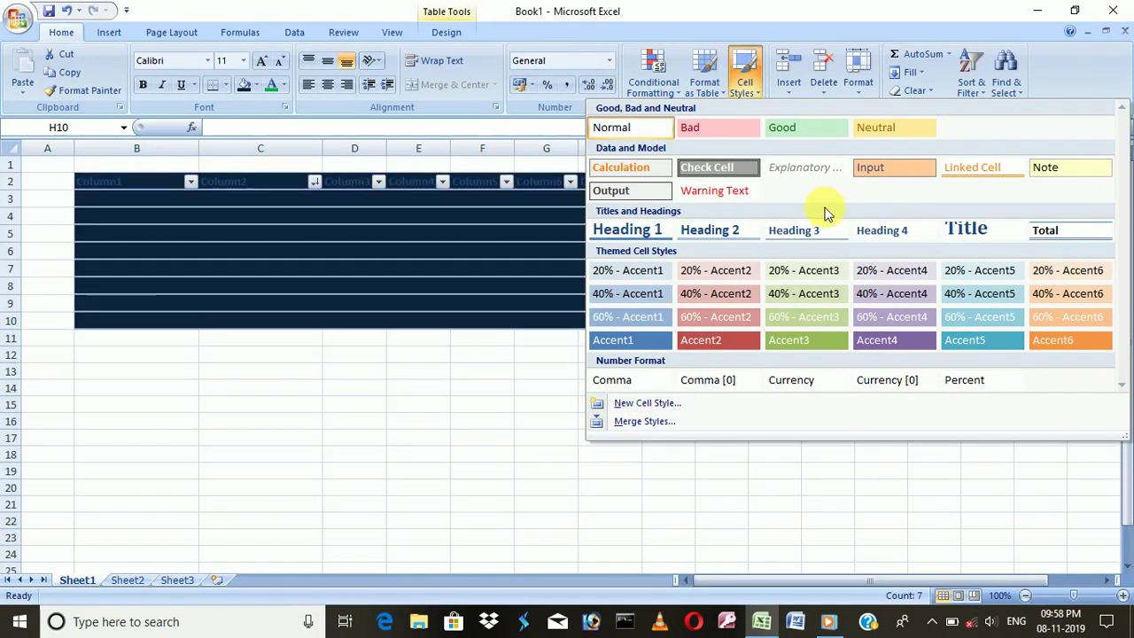
left_click(795, 92)
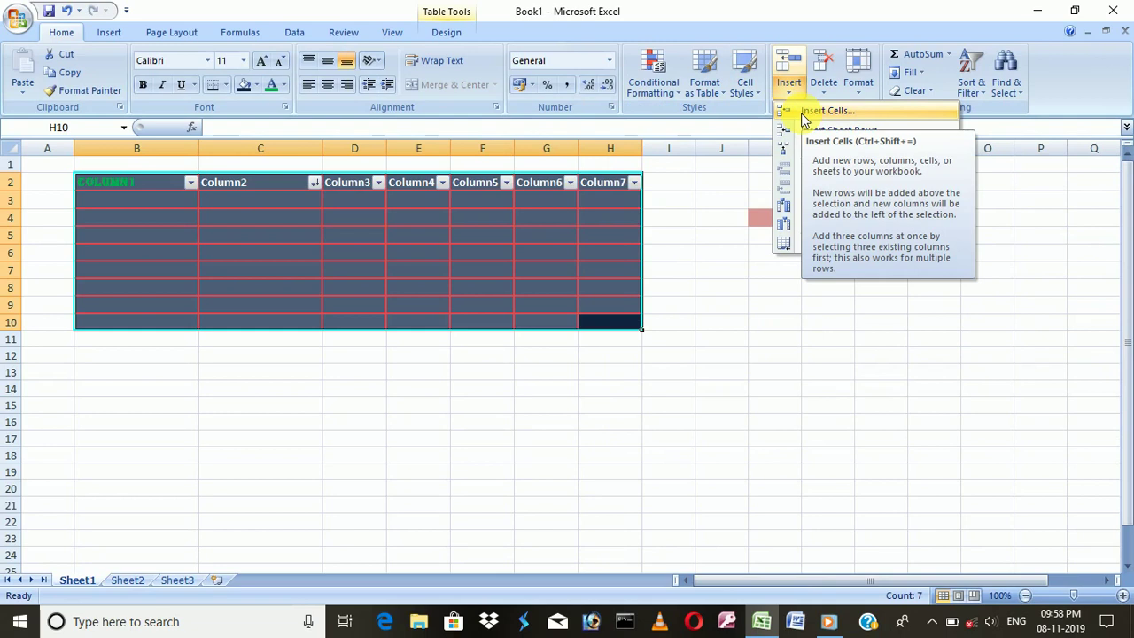
left_click(801, 113)
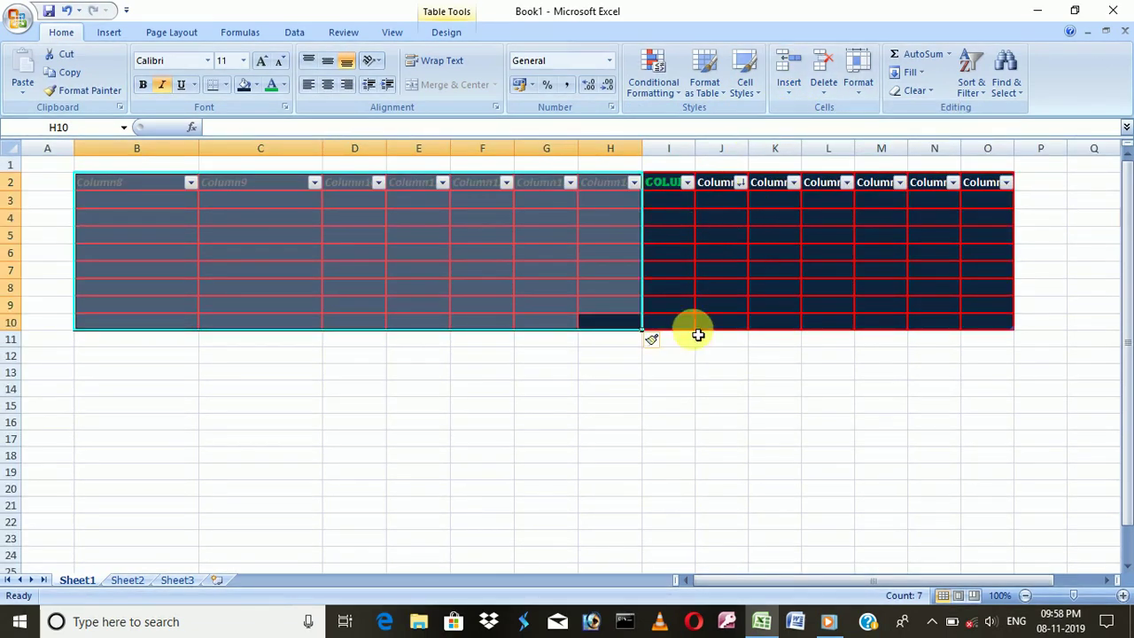
left_click(713, 372)
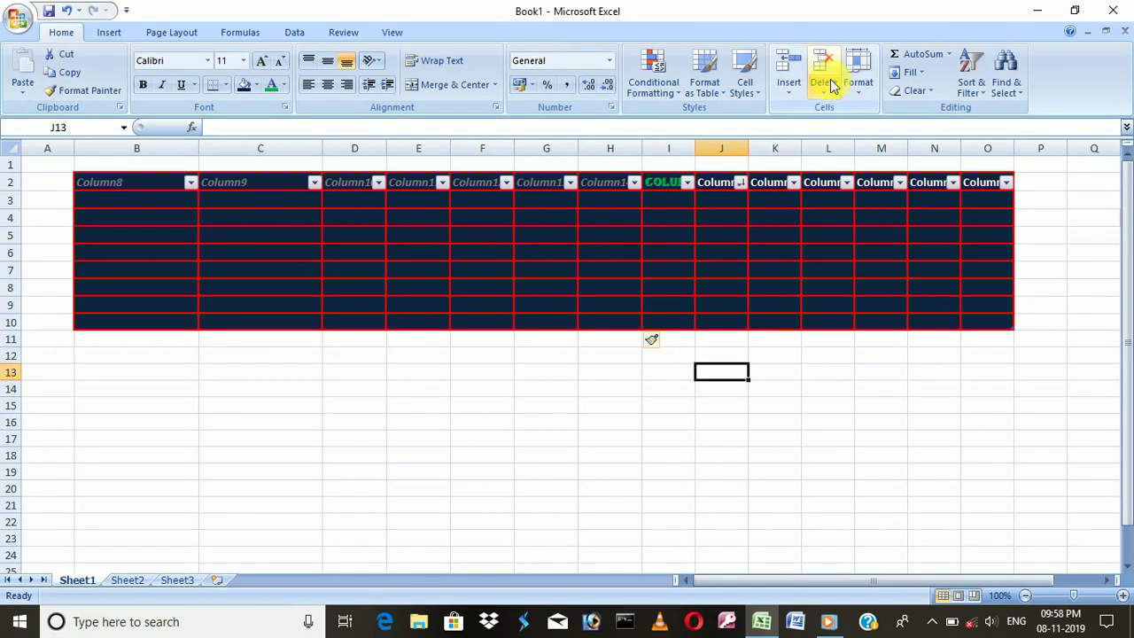
Delete the table's last column, cells O2:O10
left_click(932, 270)
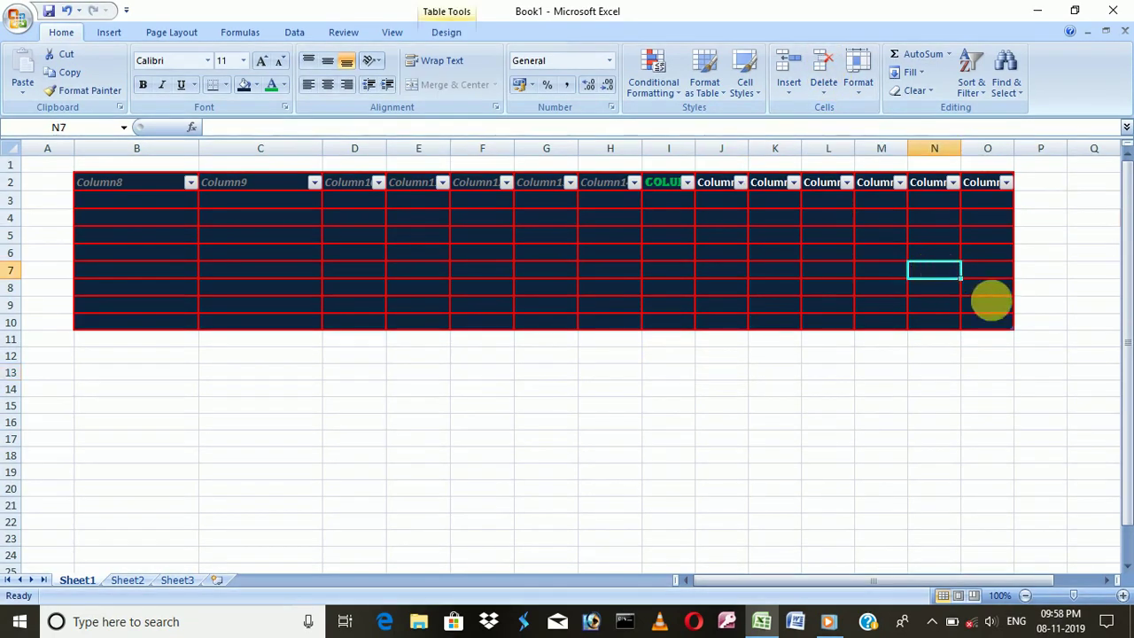
left_click_drag(1002, 322, 979, 177)
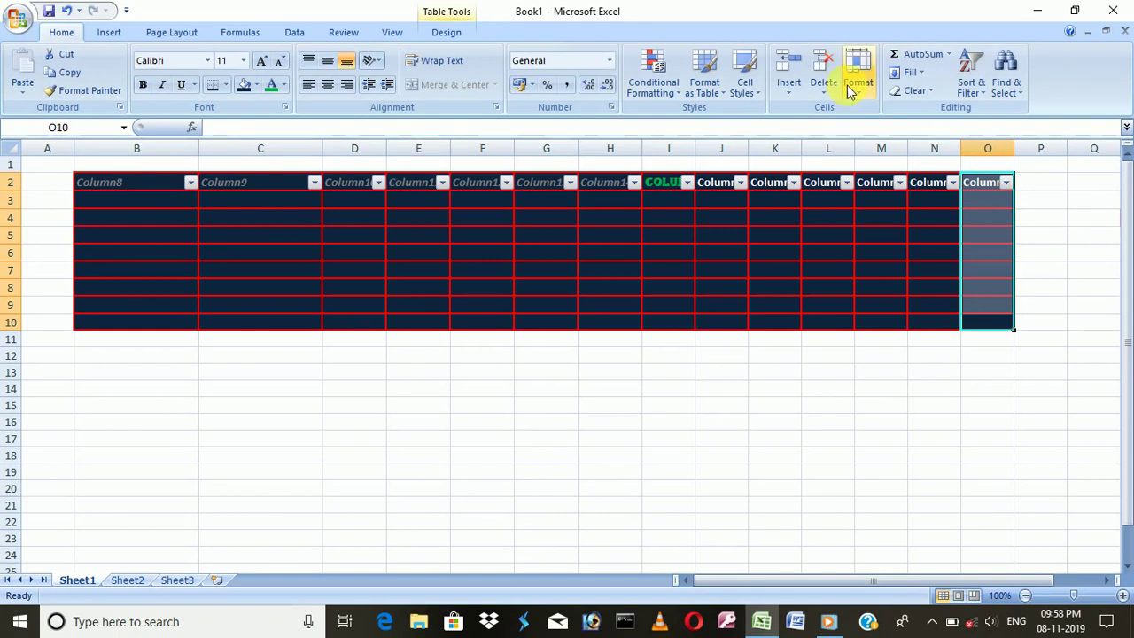
left_click(823, 69)
Try to delete cells N1:N10, including the cell above the table header
left_click(931, 289)
left_click_drag(933, 330, 926, 162)
left_click(824, 71)
left_click(591, 355)
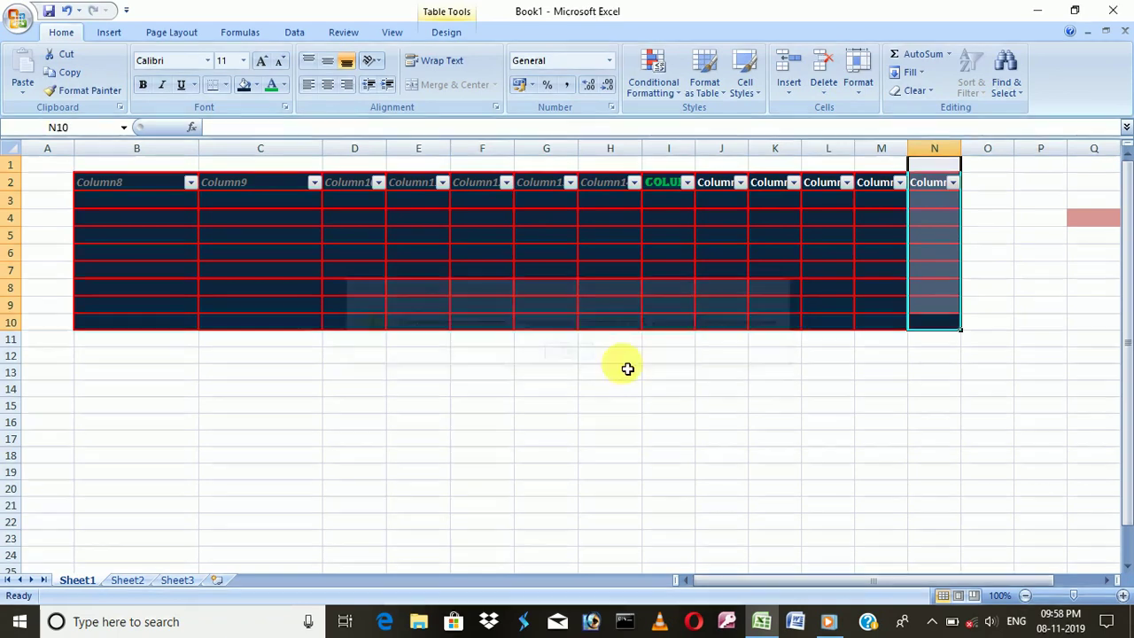
left_click(952, 407)
Delete the cells N3:N10 below the header of the table's last column
left_click_drag(936, 326, 945, 196)
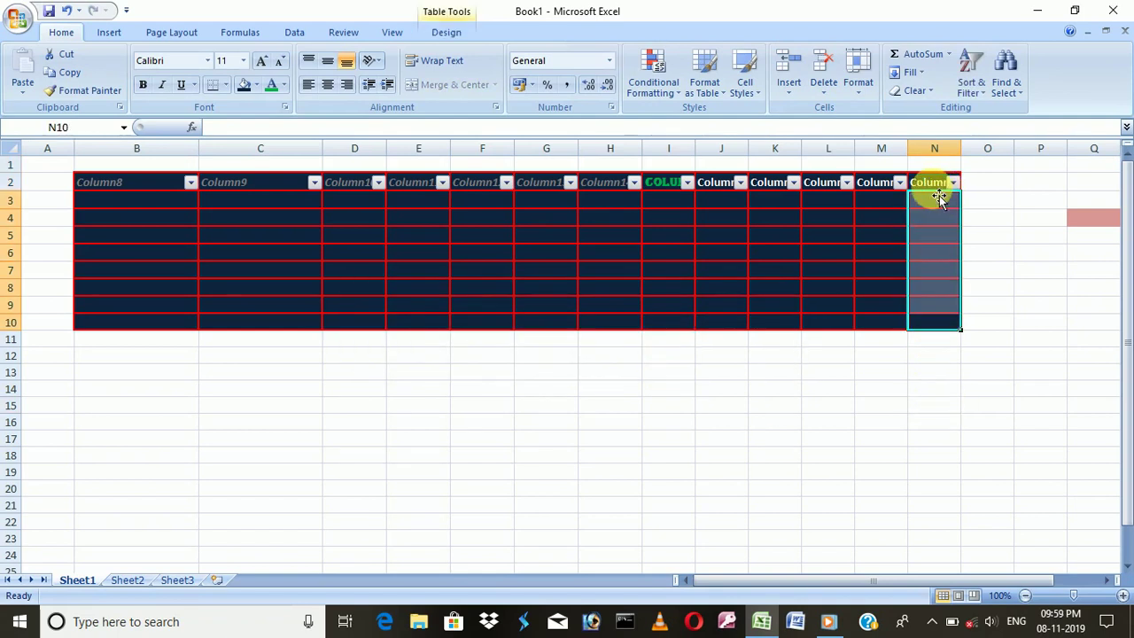
left_click(824, 86)
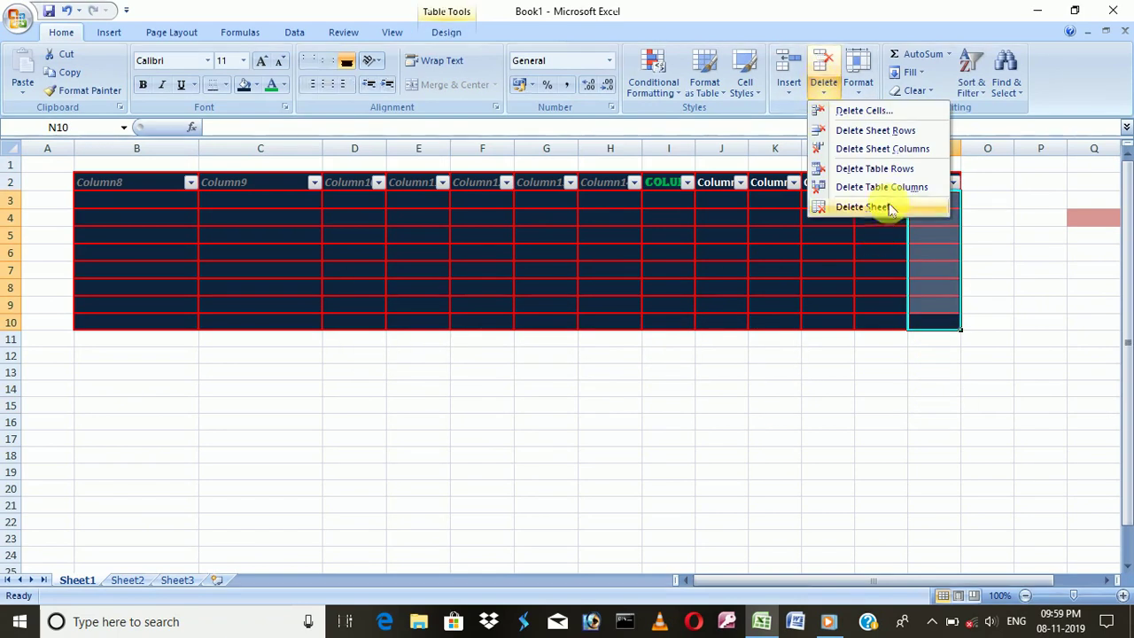
left_click(864, 112)
left_click(1060, 398)
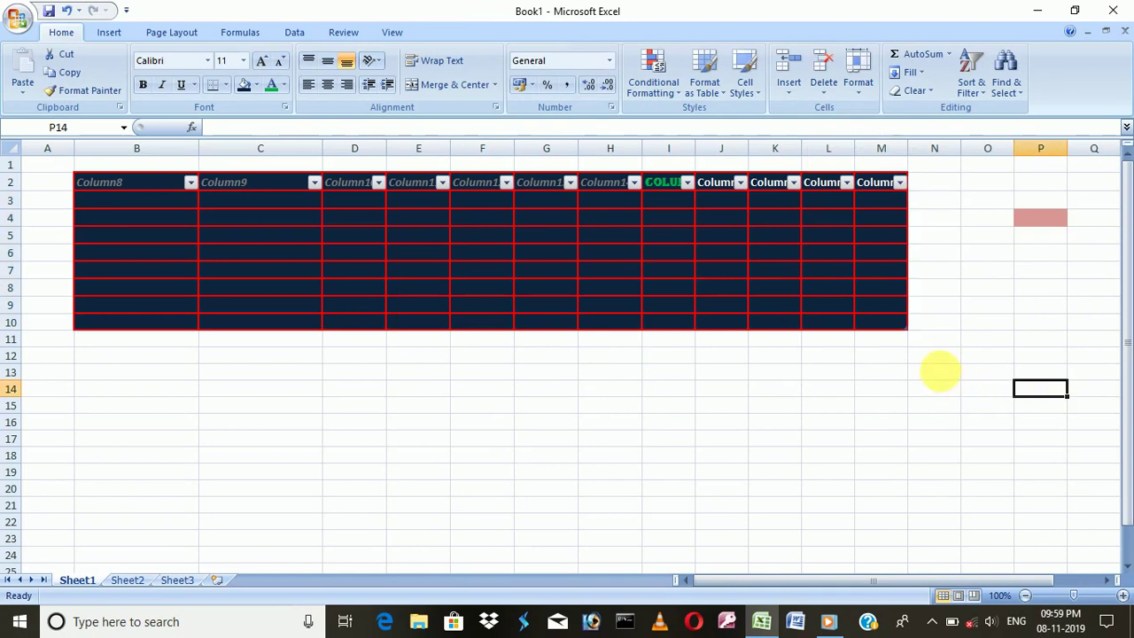
Set the height of row 14 to 20
left_click(861, 85)
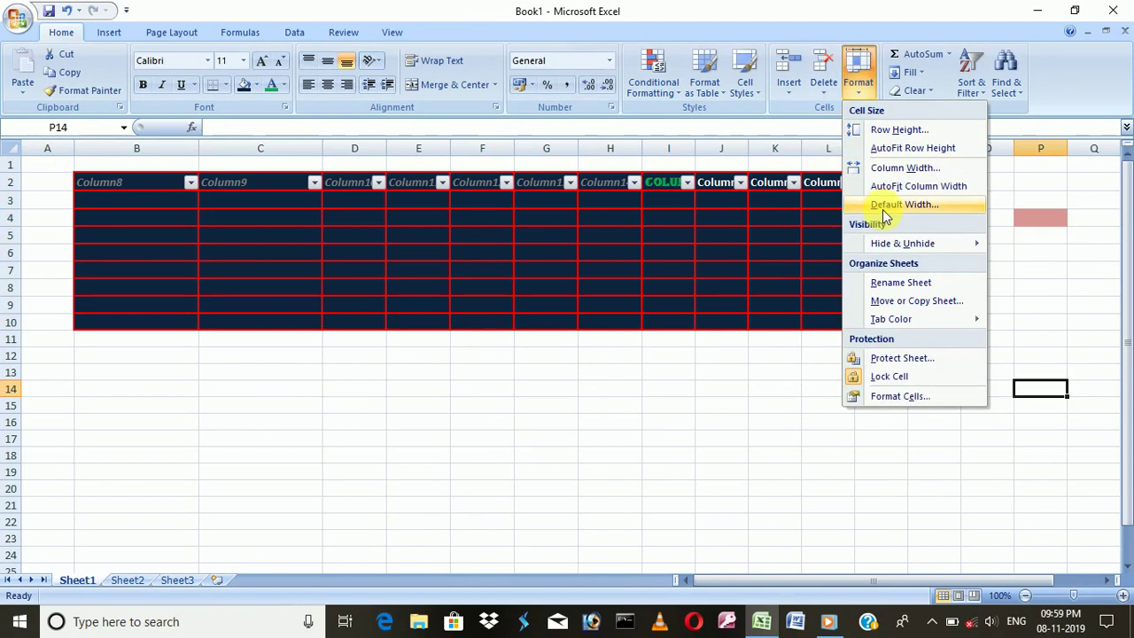
left_click(900, 129)
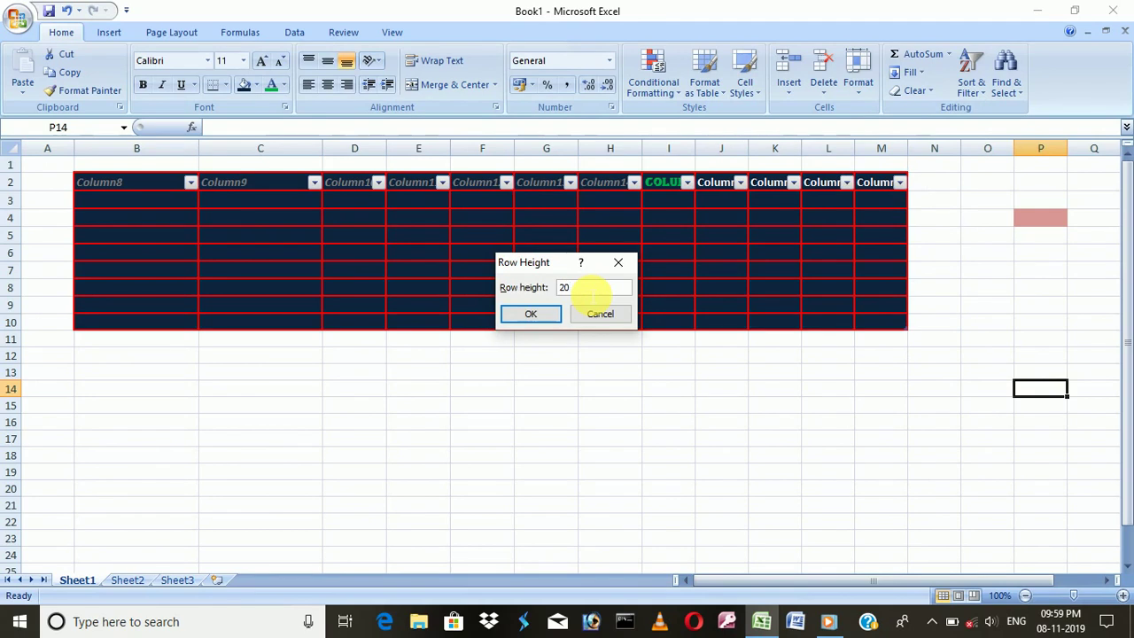
left_click(529, 315)
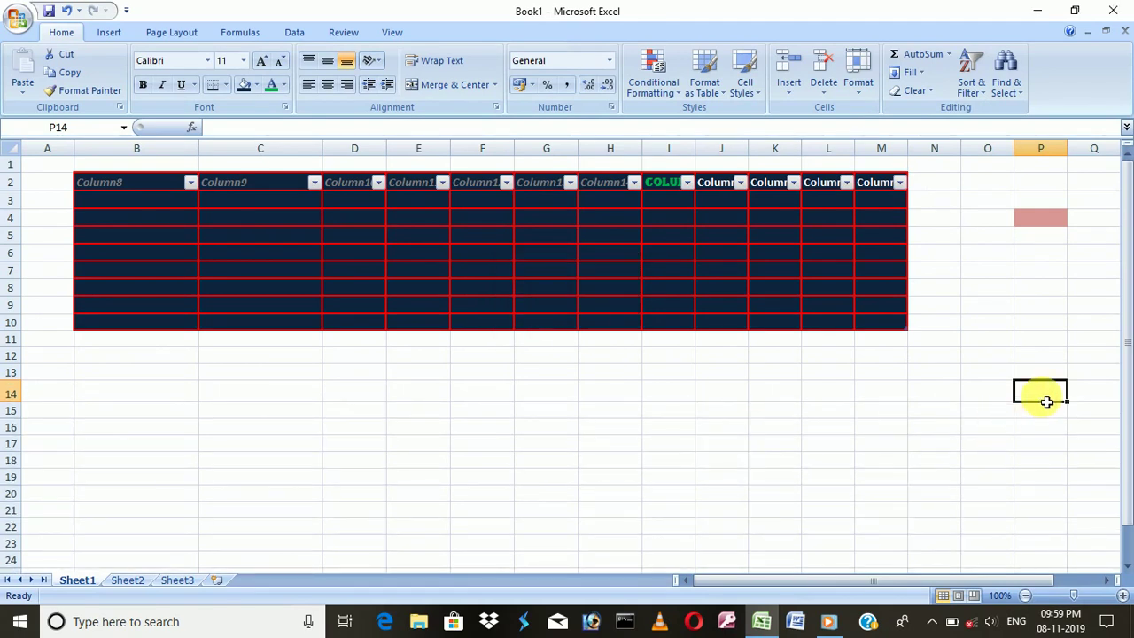
Set the row height of the table cells B6:M6 to 30
left_click(816, 259)
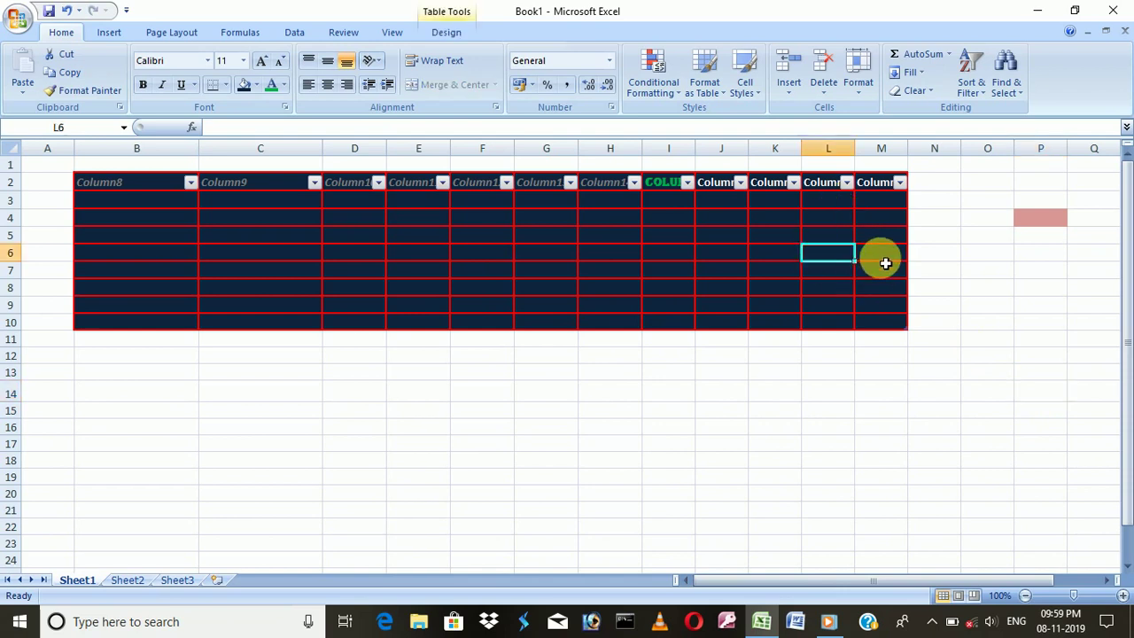
left_click(876, 256)
left_click_drag(848, 258, 122, 253)
left_click(858, 84)
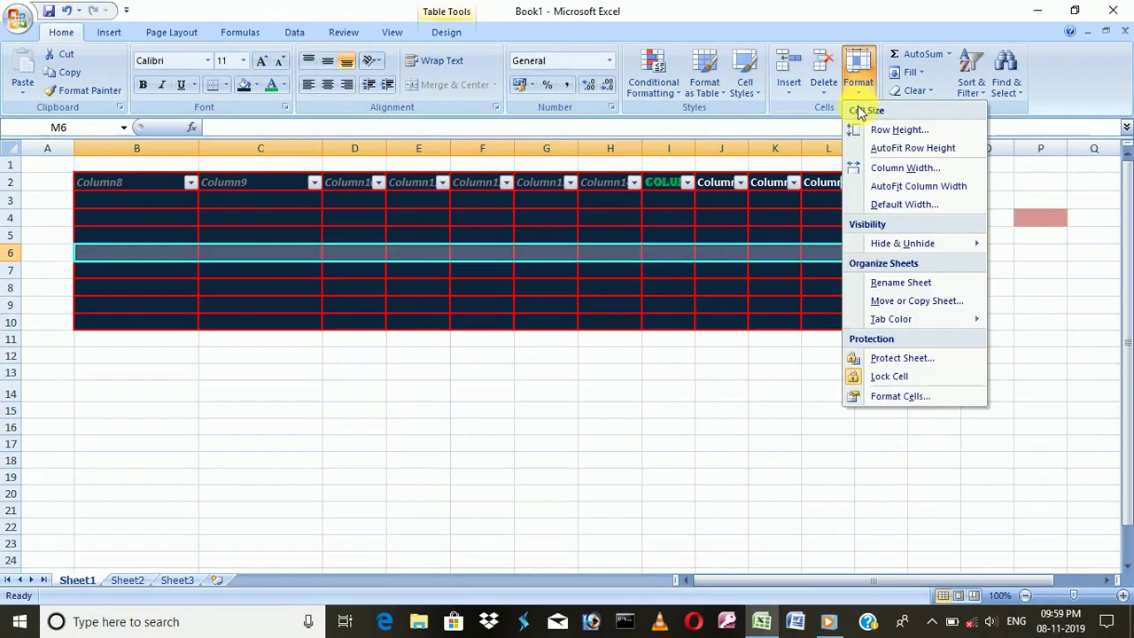
left_click(876, 130)
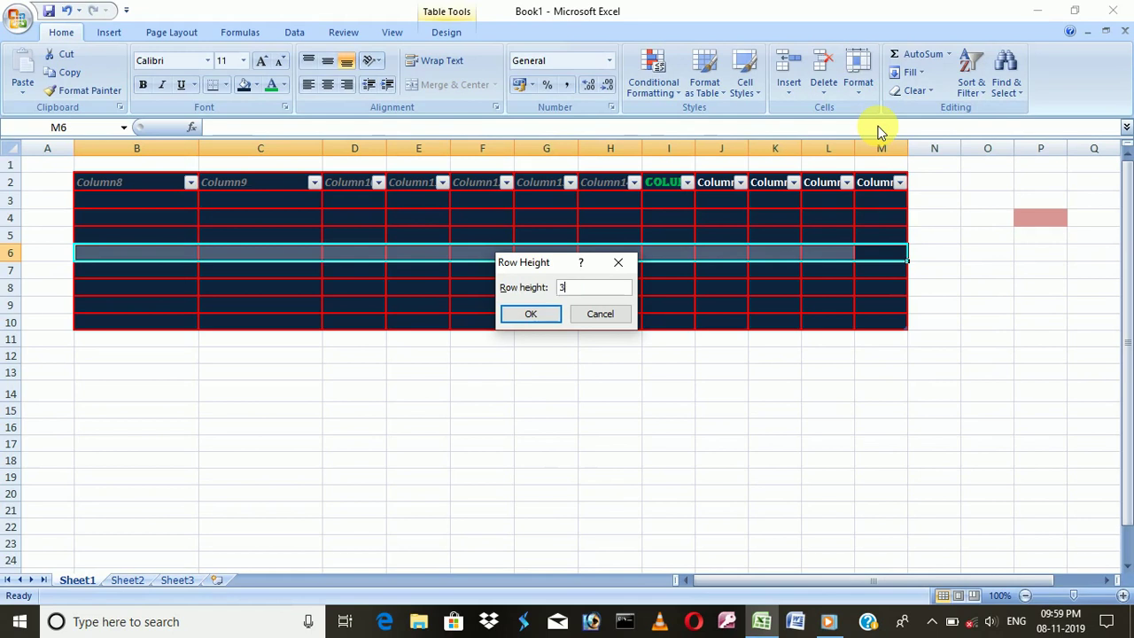
type("30")
left_click(532, 314)
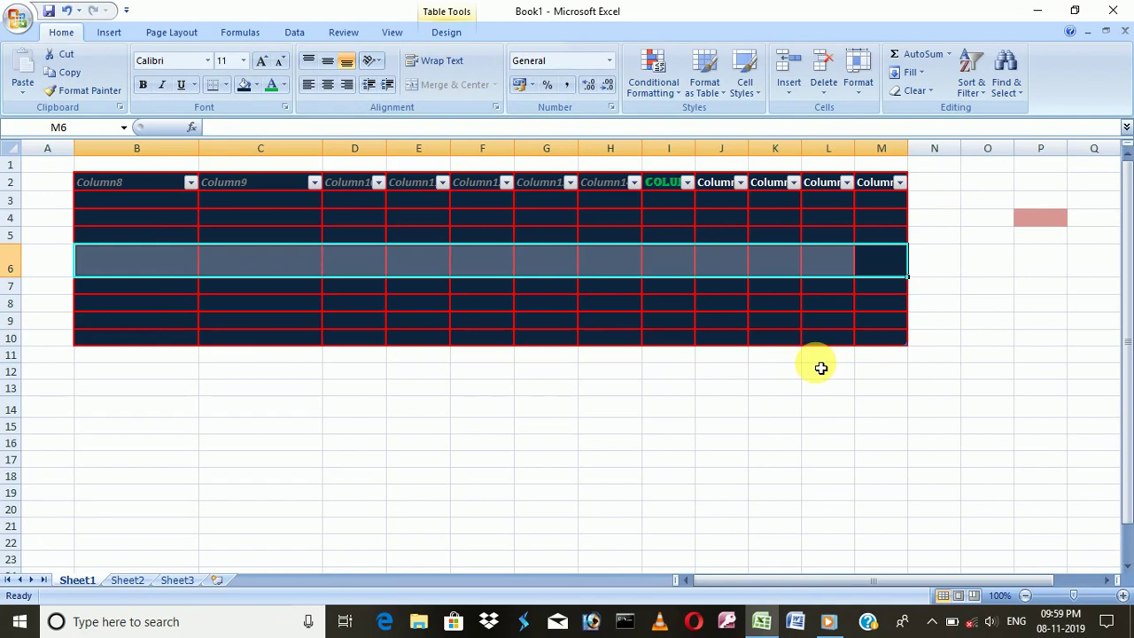
Undo all changes back past the table conversion, the clearing of cell B2 and its font formatting
key("ctrl+z")
key("ctrl+z")
key("ctrl+z")
key("ctrl+z")
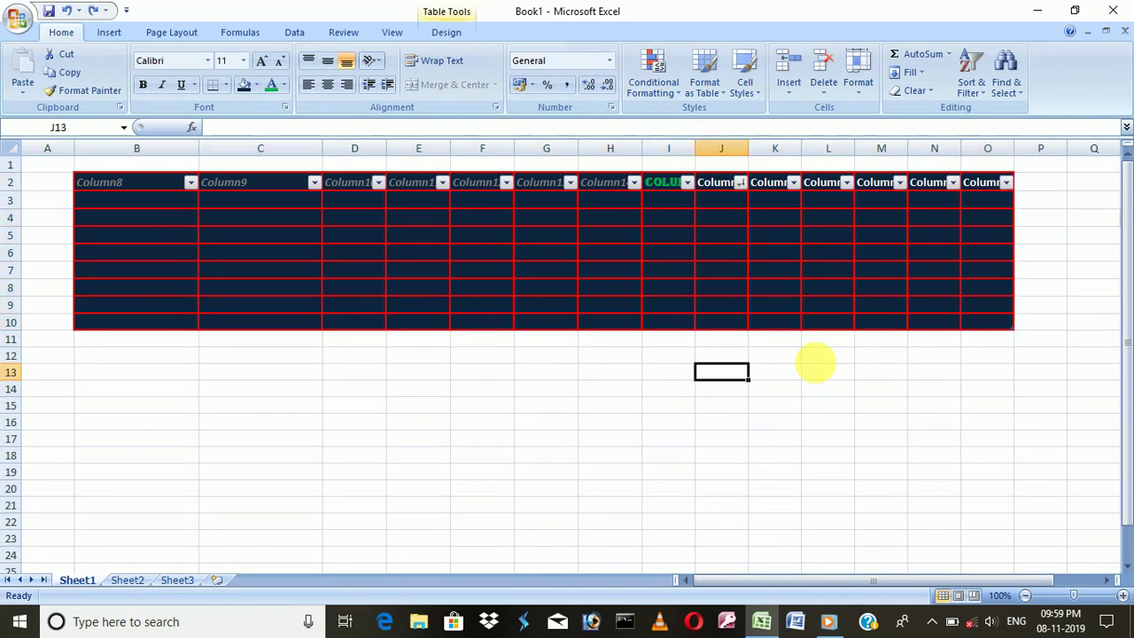
key("ctrl+z")
key("ctrl+z")
key("ctrl+z")
key("ctrl+z")
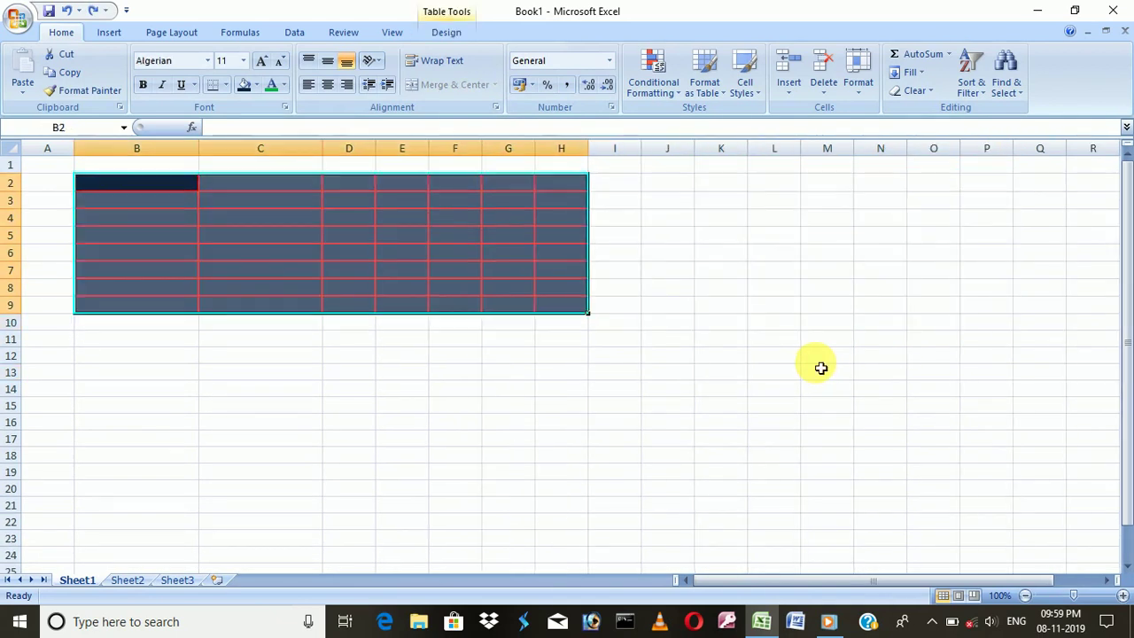
key("ctrl+z")
key("ctrl+z")
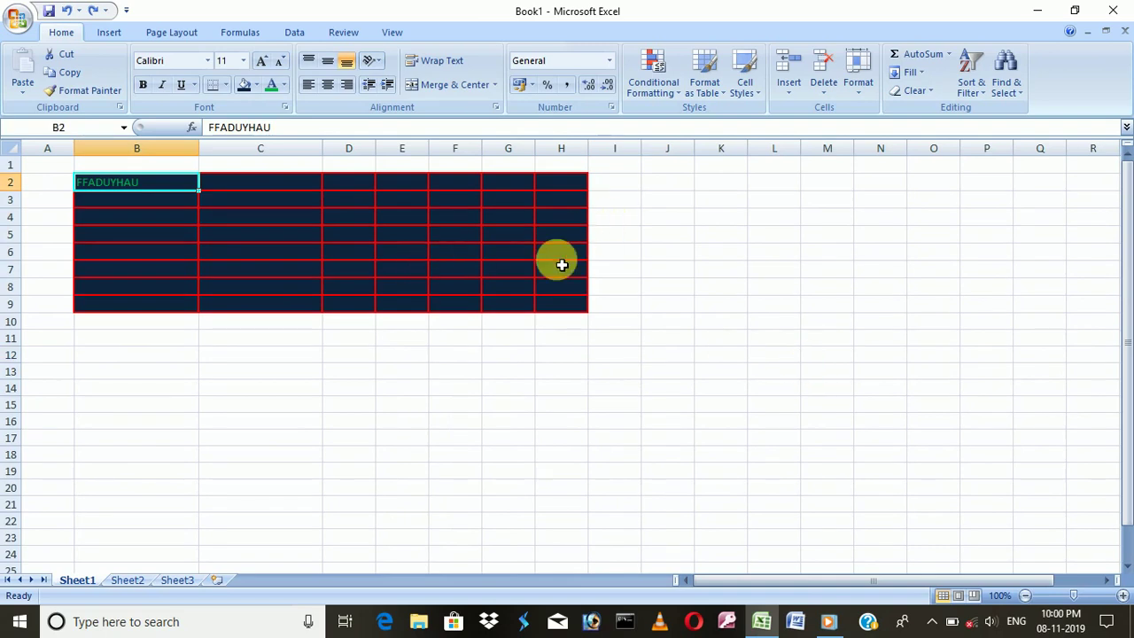
Delete the formatted cells B2:H9 from the worksheet
left_click_drag(564, 312, 83, 180)
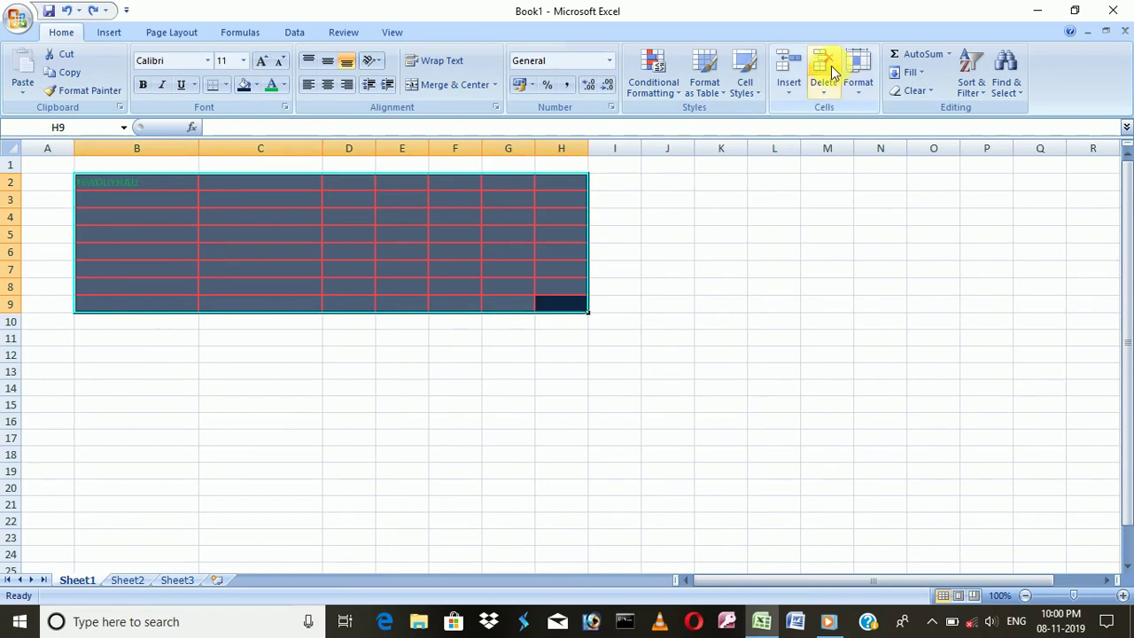
left_click(826, 72)
left_click(755, 230)
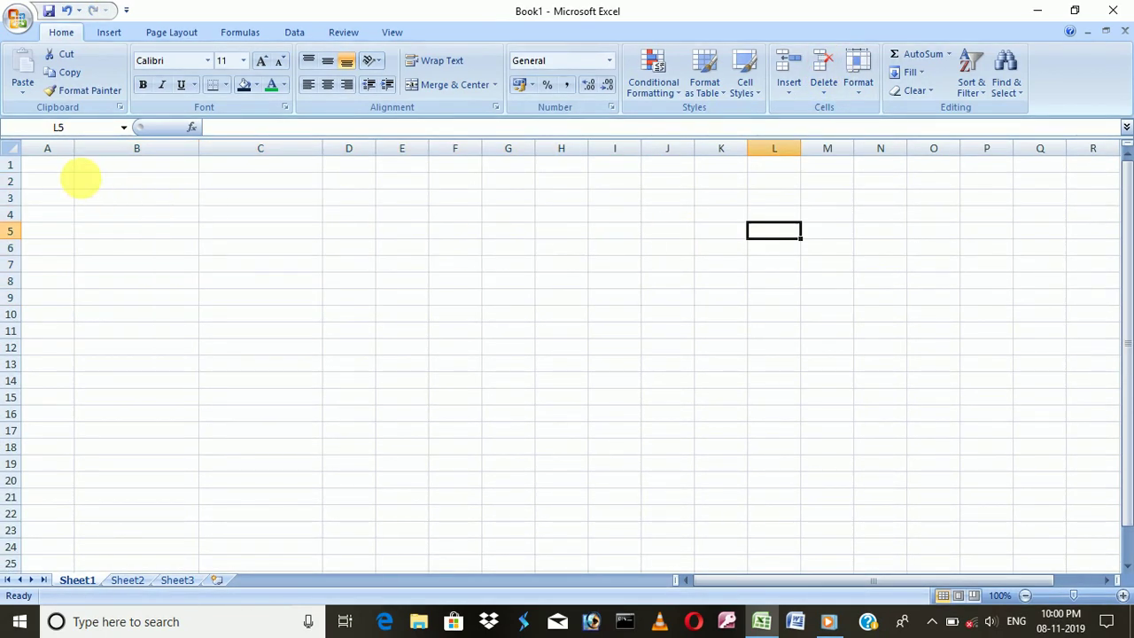
Undo all remaining worksheet changes, including the column width adjustments
key("ctrl+z")
key("ctrl+z")
key("ctrl+z")
key("ctrl+z")
key("ctrl+z")
key("ctrl+z")
key("ctrl+z")
left_click(162, 214)
left_click(410, 283)
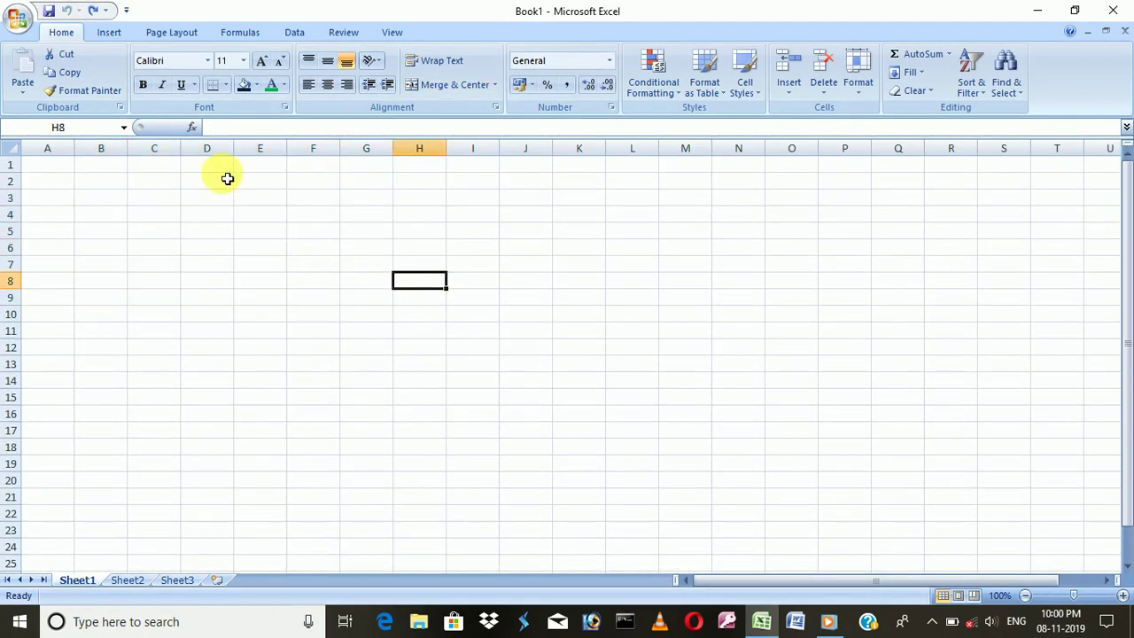
Redo the undone edits up to the double-line borders on cells B2:H9
left_click(95, 11)
left_click(93, 12)
left_click(94, 13)
left_click(94, 12)
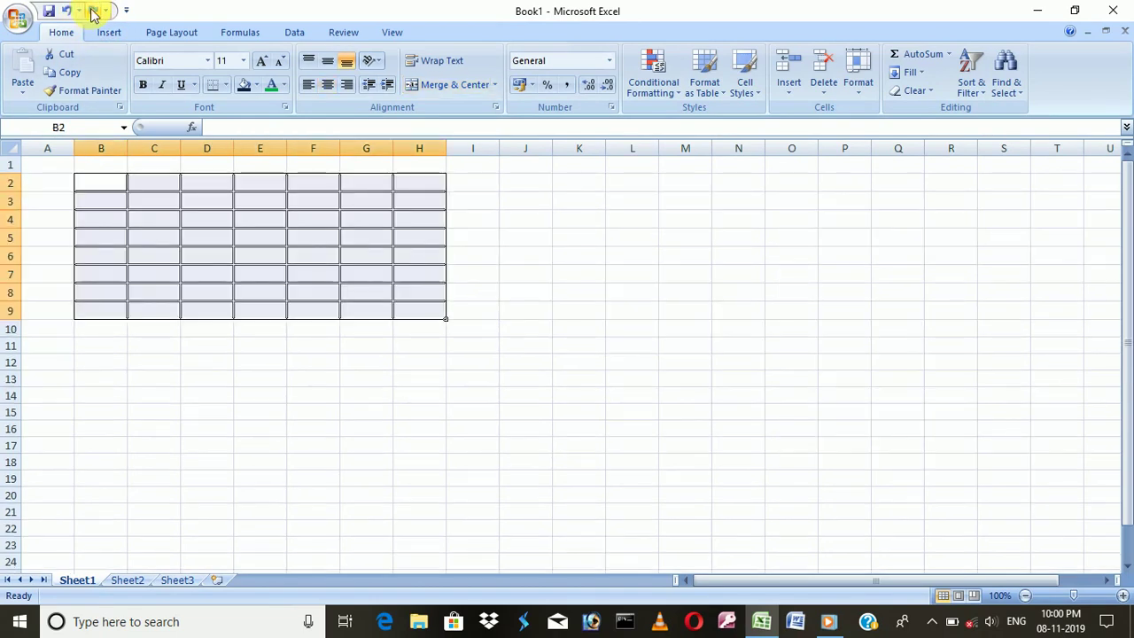
left_click(572, 239)
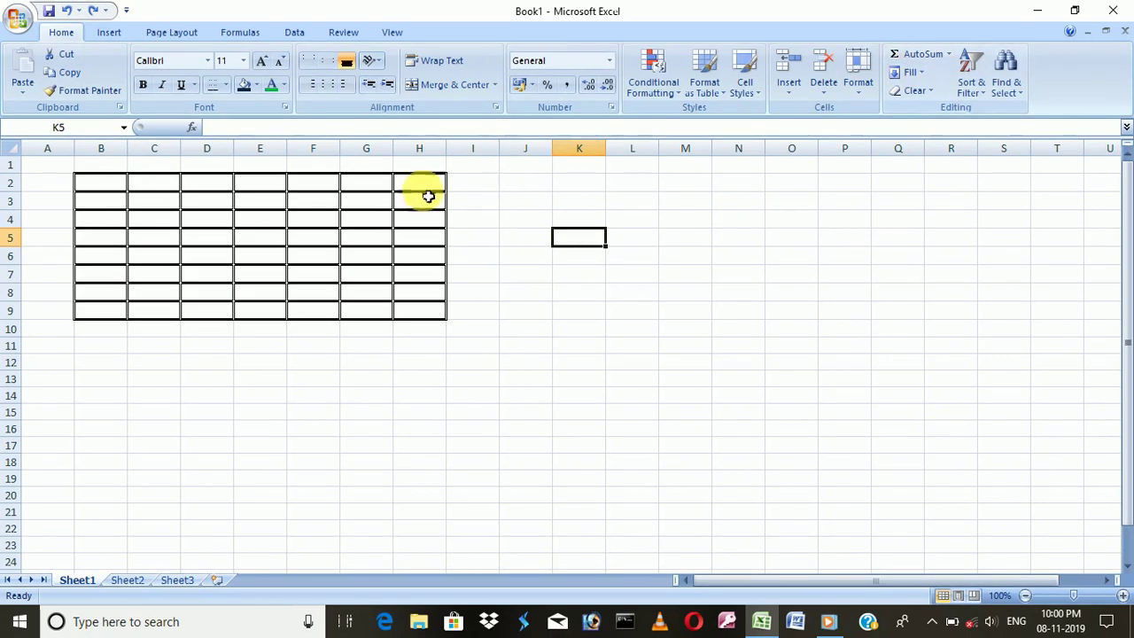
Enter 23, 34 and 23 in cells N3:N5 and total them in N6 with AutoSum
left_click(738, 206)
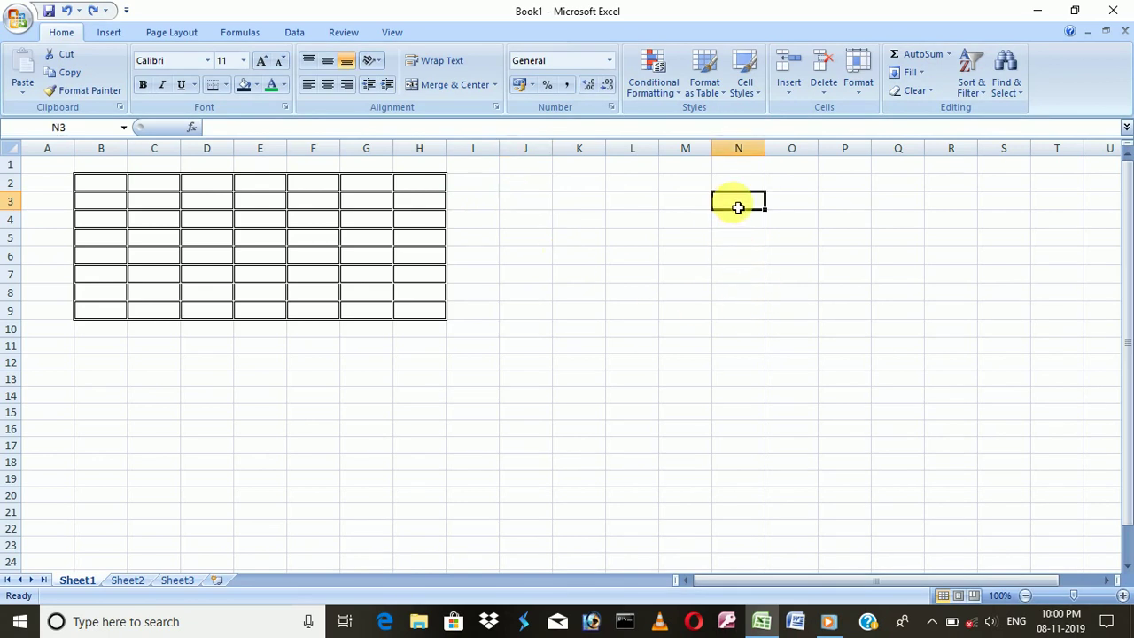
type("23")
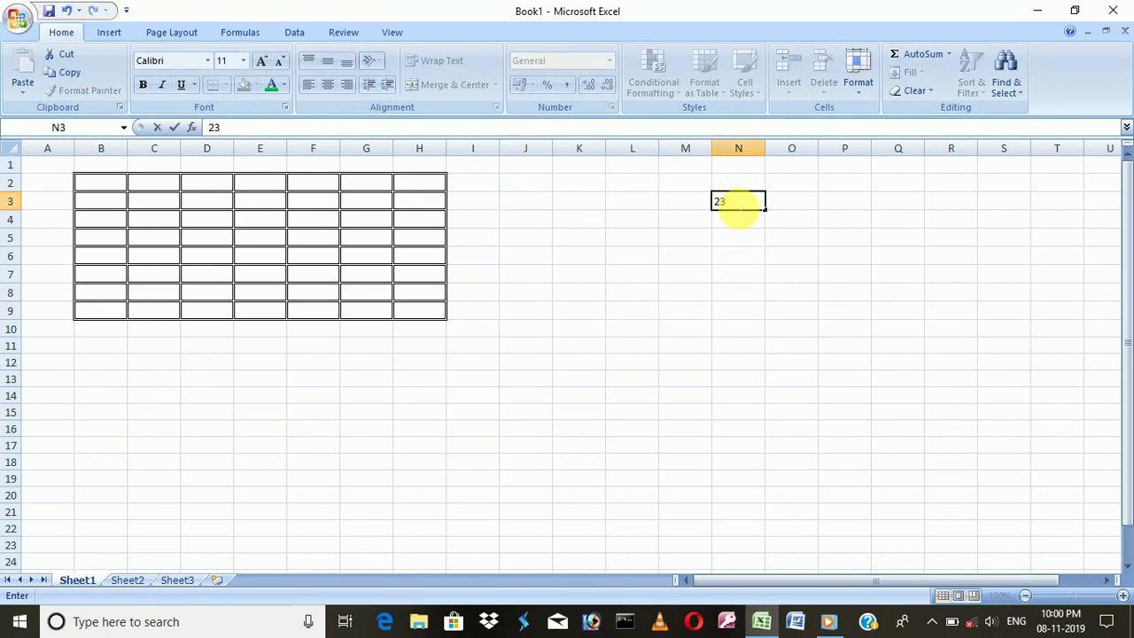
key("Return")
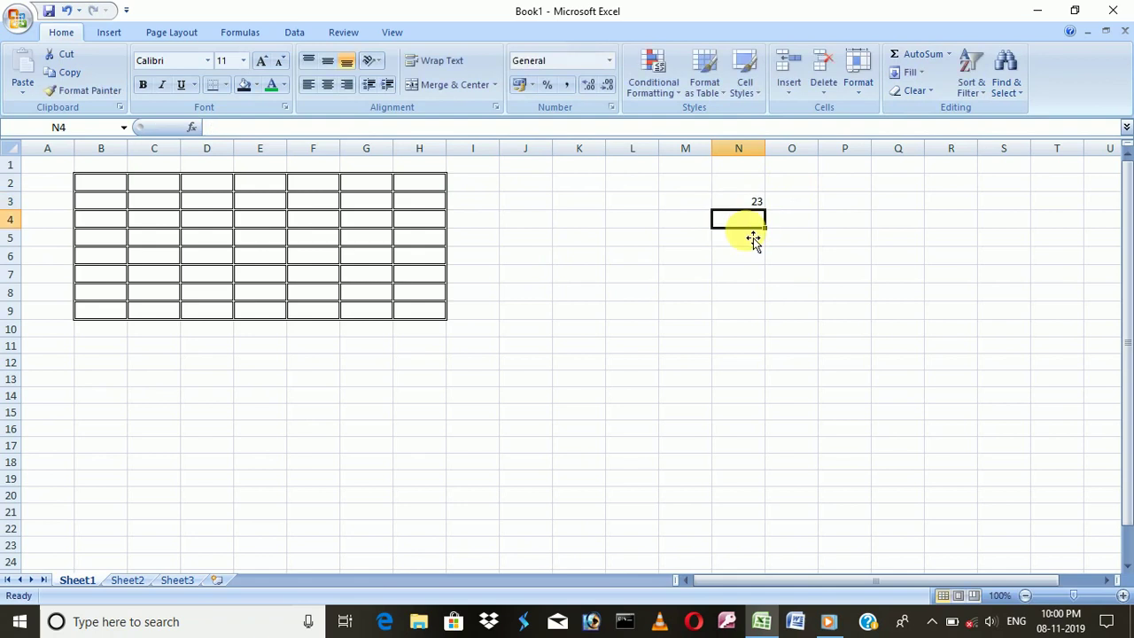
type("34")
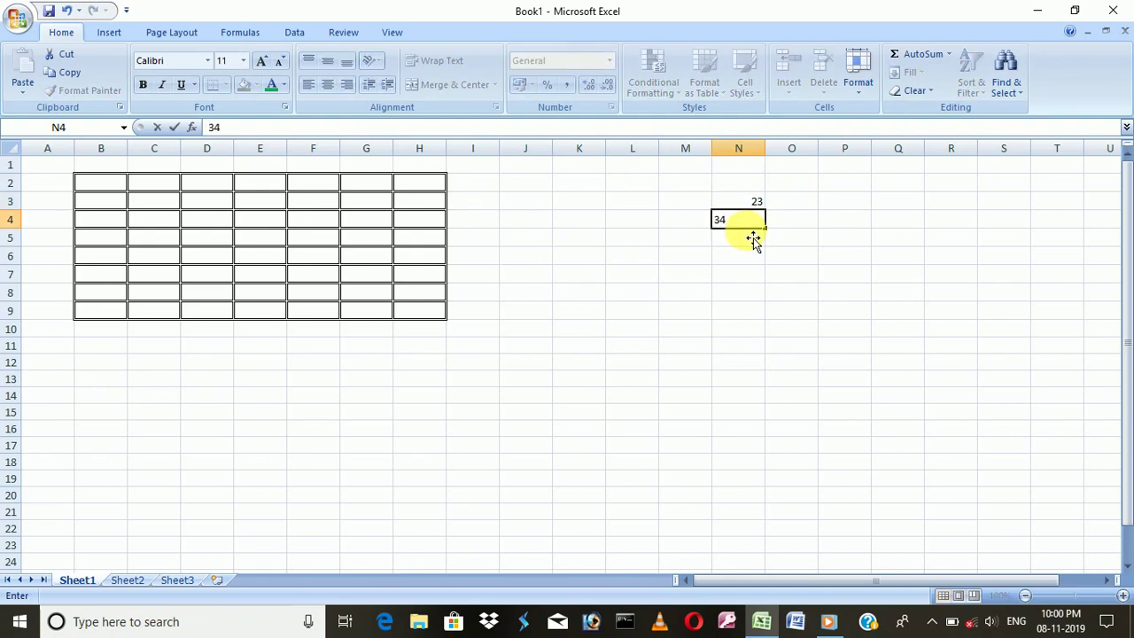
key("Return")
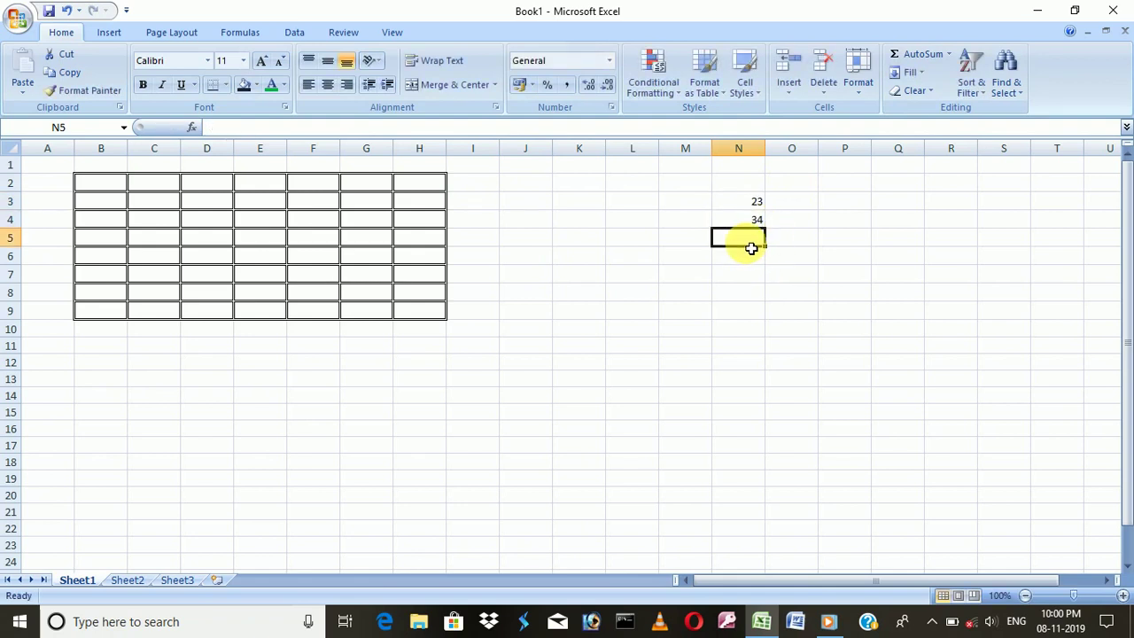
type("23")
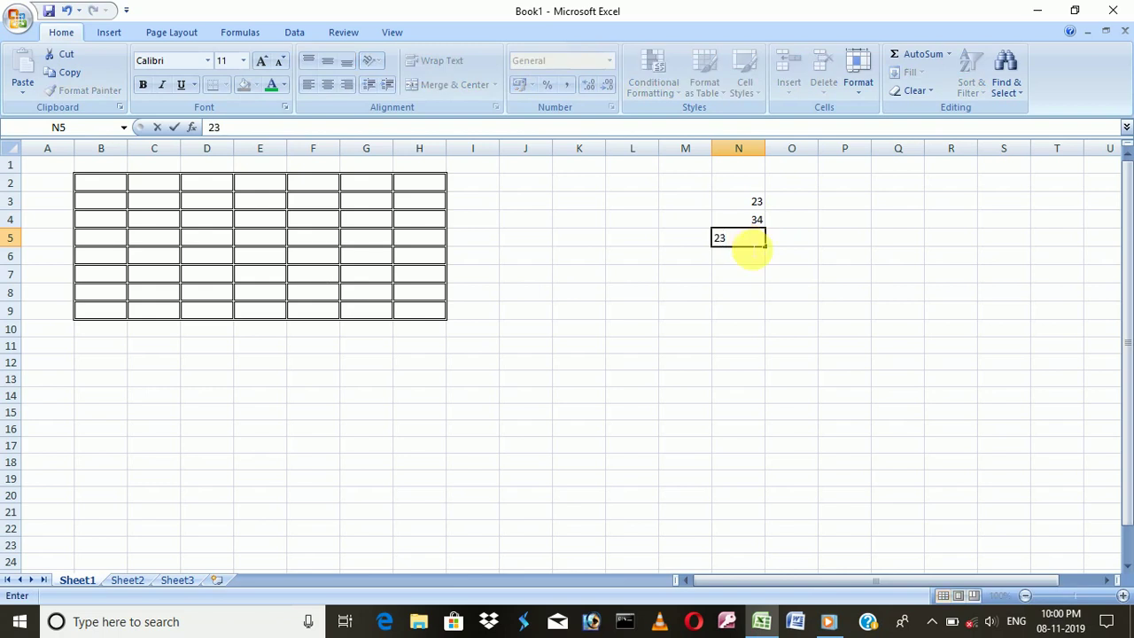
left_click(850, 239)
left_click_drag(744, 203, 758, 238)
left_click(912, 54)
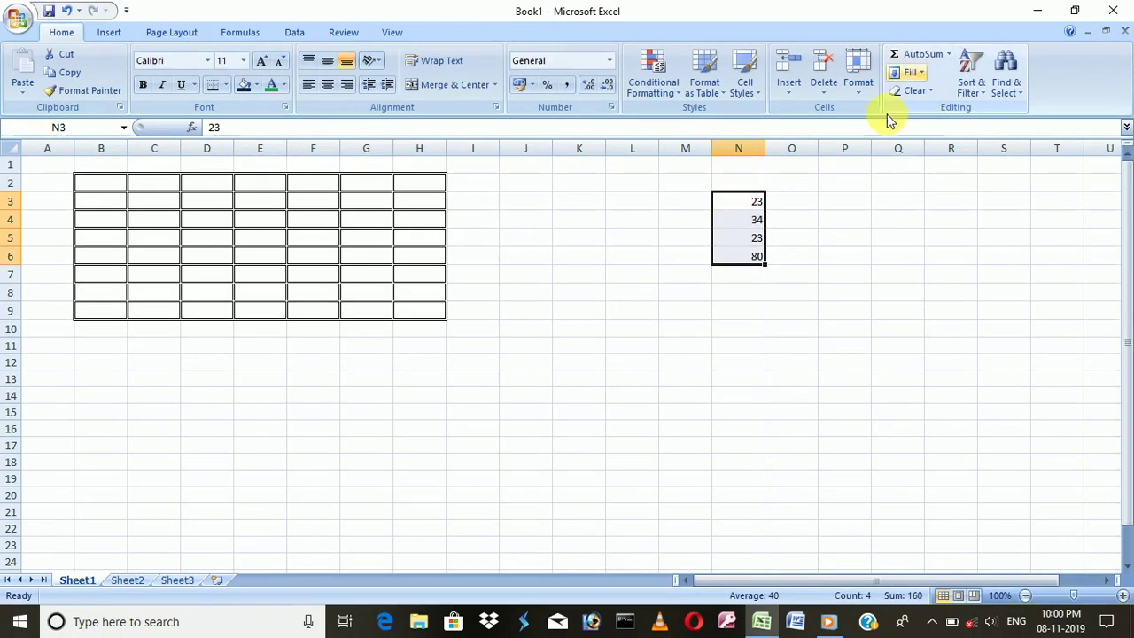
left_click(842, 280)
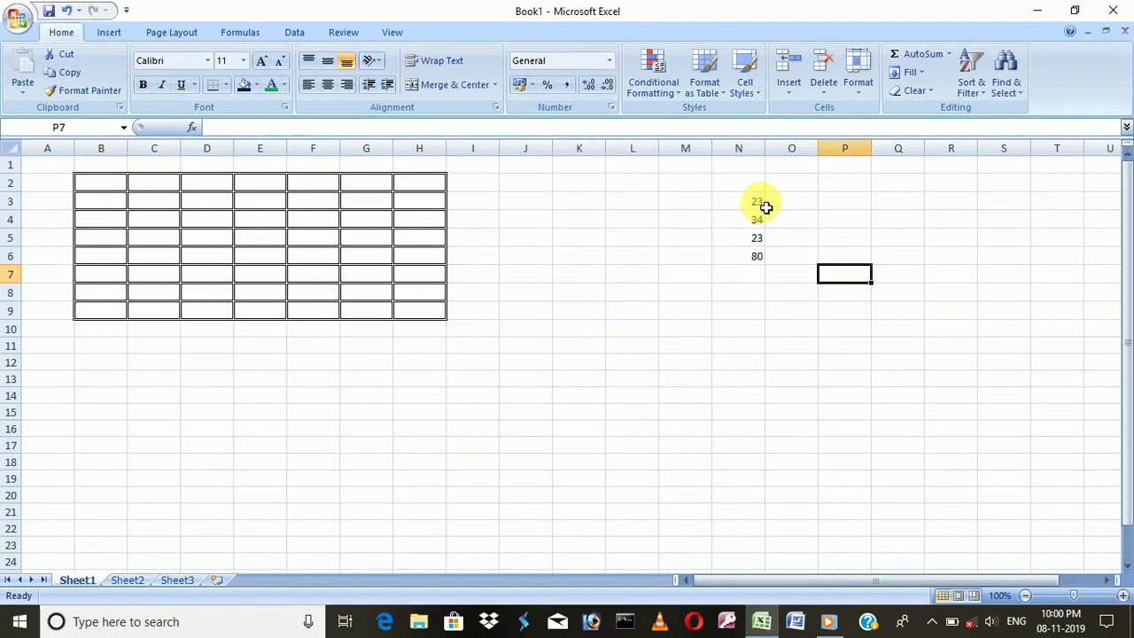
Enter 5 in each of cells P3:P5 and total them in P6 with AutoSum
left_click(857, 202)
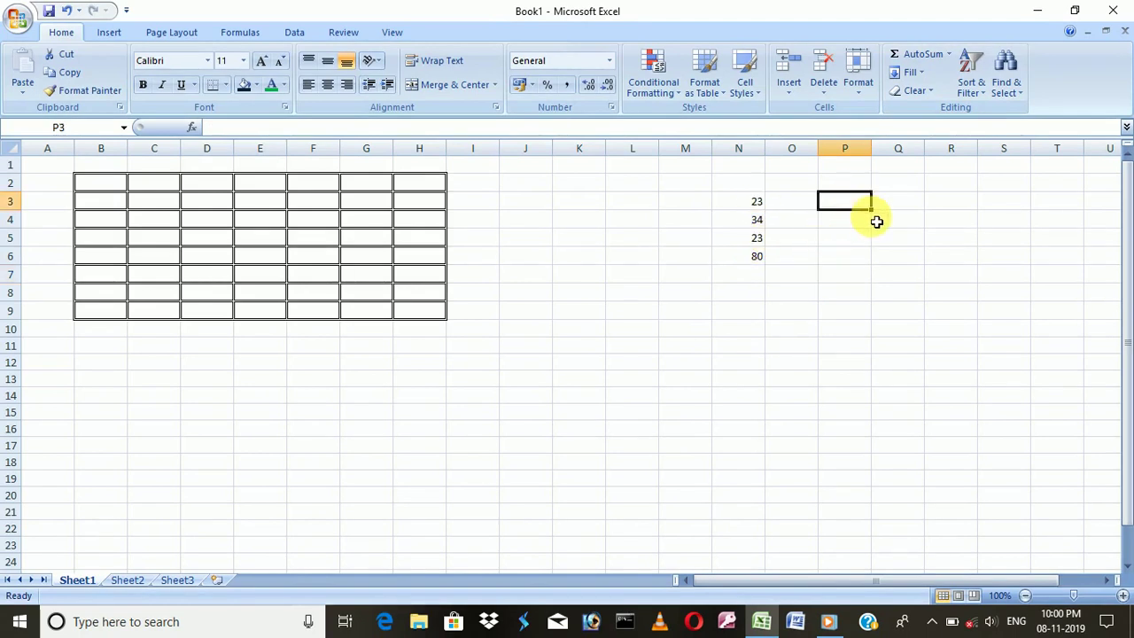
type("5")
key("Return")
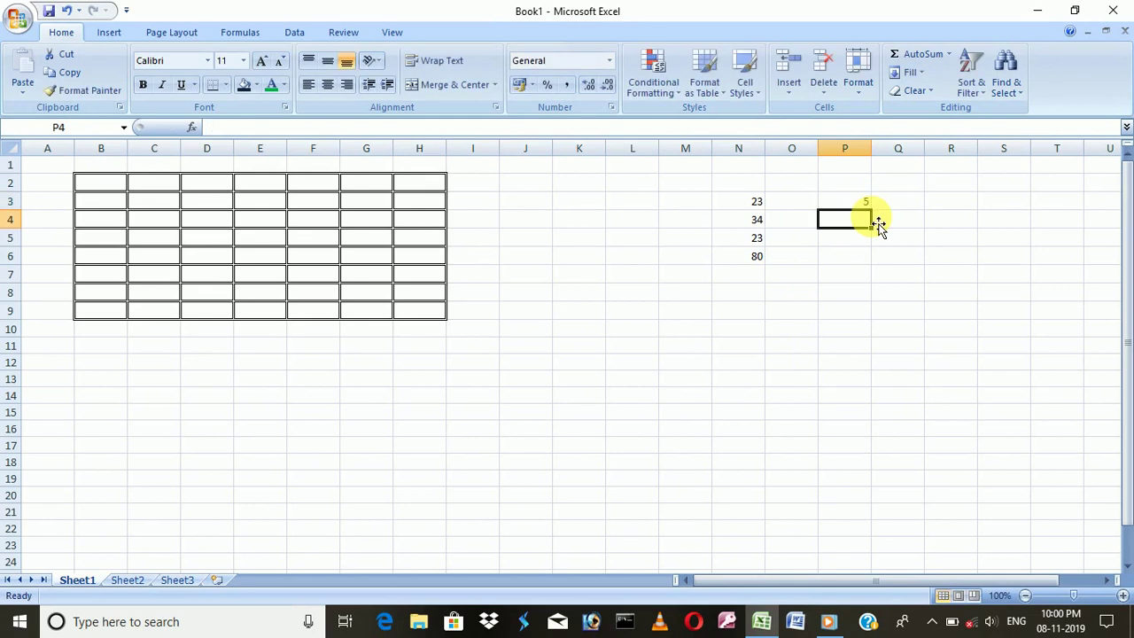
type("5")
key("Return")
type("5")
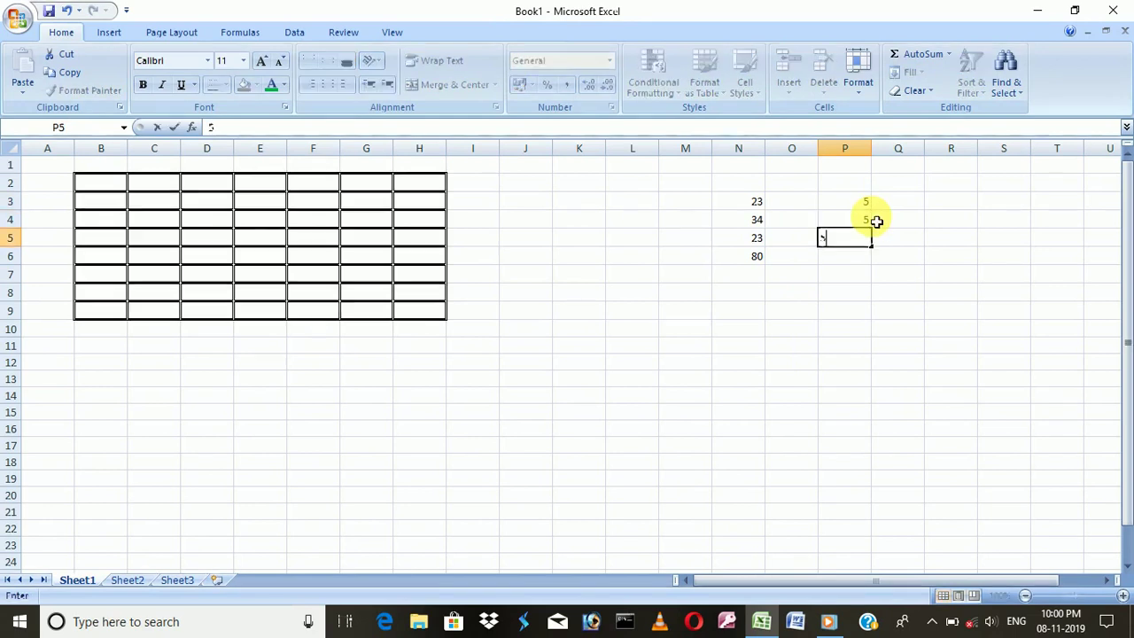
left_click(1019, 289)
left_click_drag(853, 203, 866, 239)
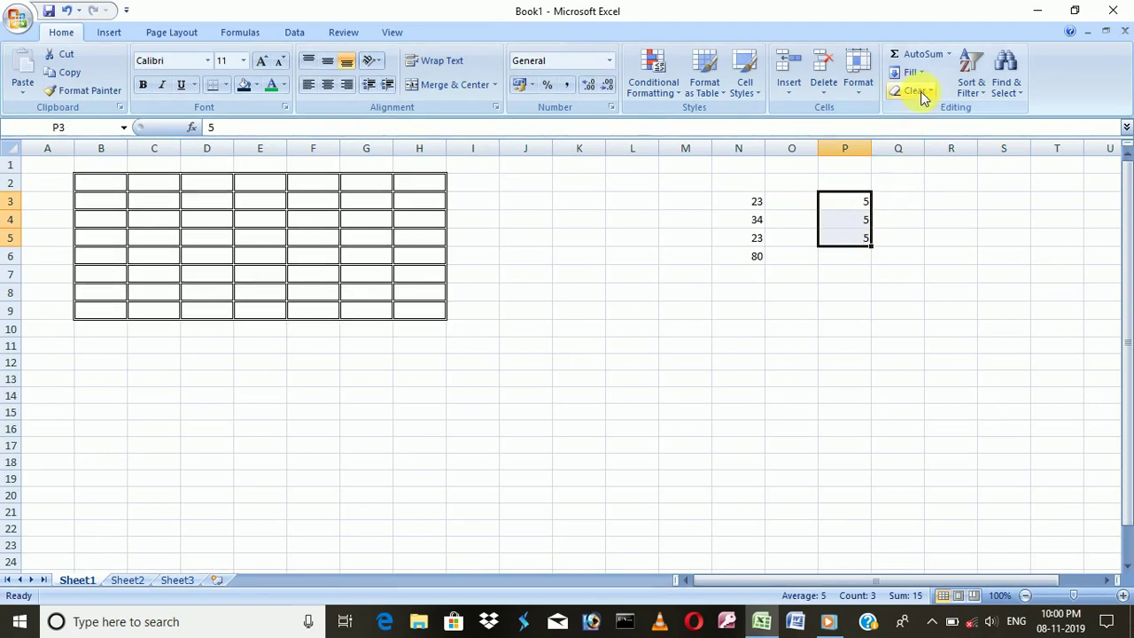
left_click(927, 54)
left_click(1022, 308)
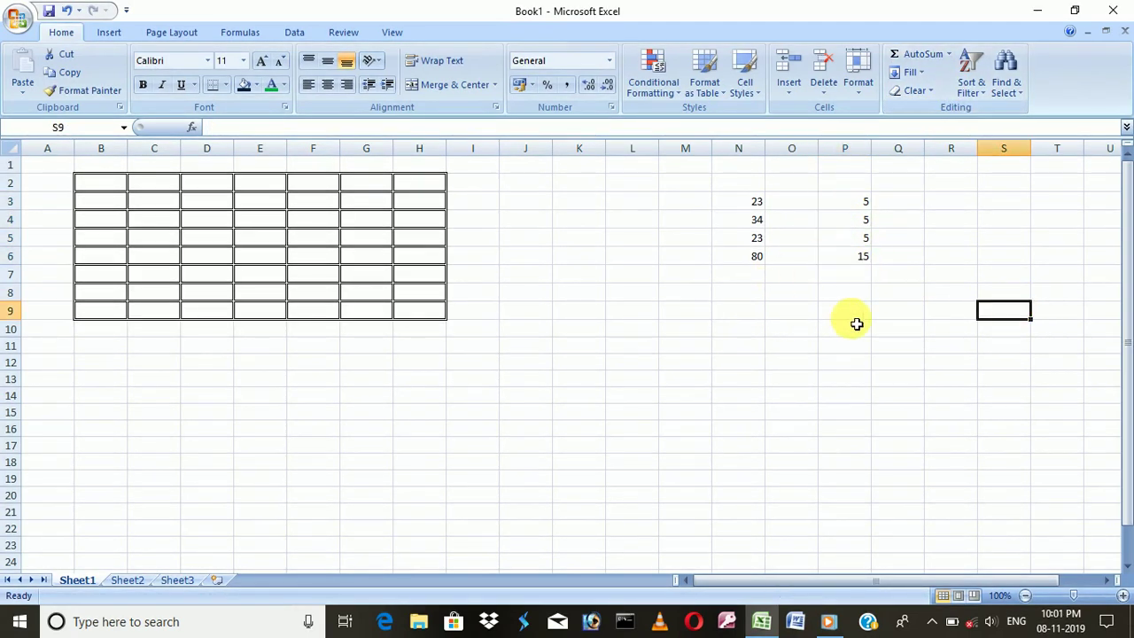
Apply Fill Left to the column of numbers in cells P3:P6
left_click(921, 76)
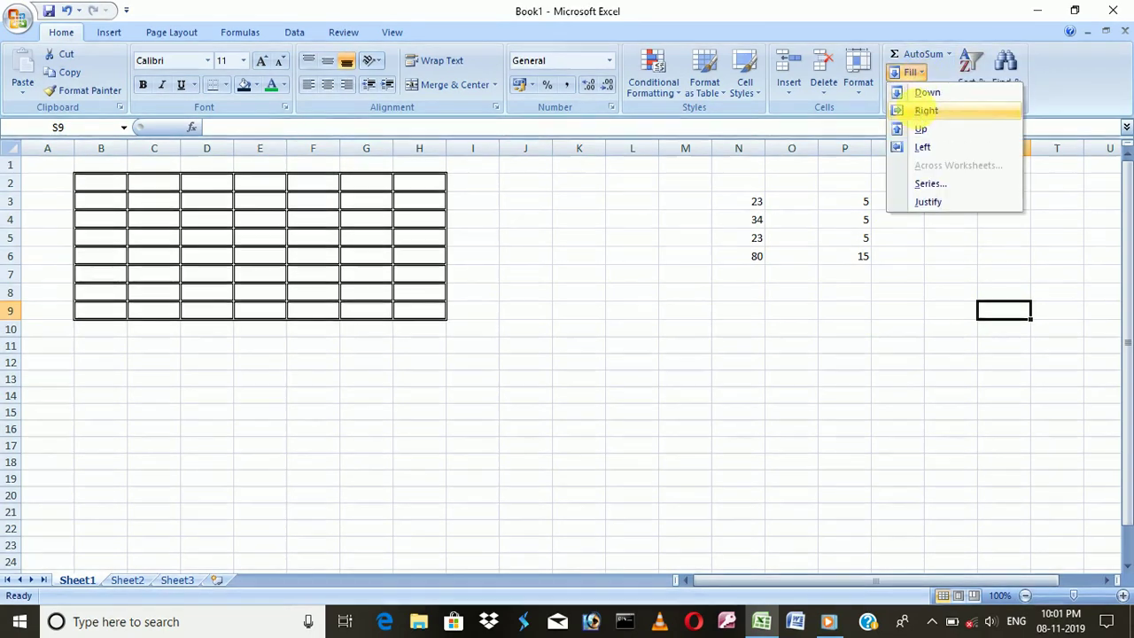
left_click(926, 110)
left_click(951, 219)
left_click_drag(855, 201, 877, 258)
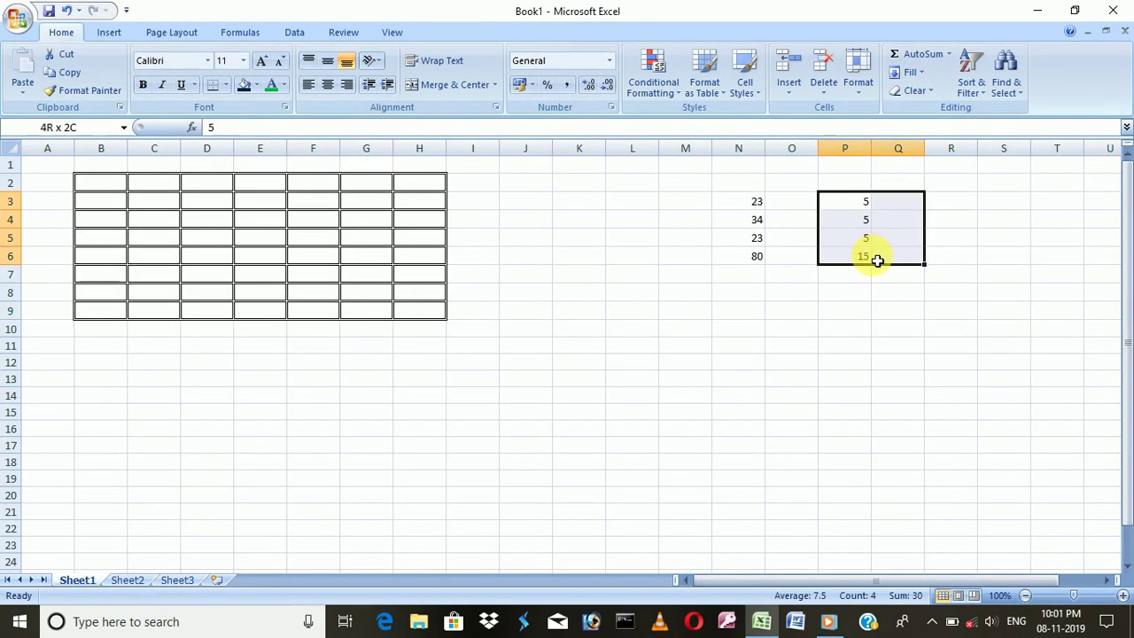
left_click_drag(850, 210, 861, 257)
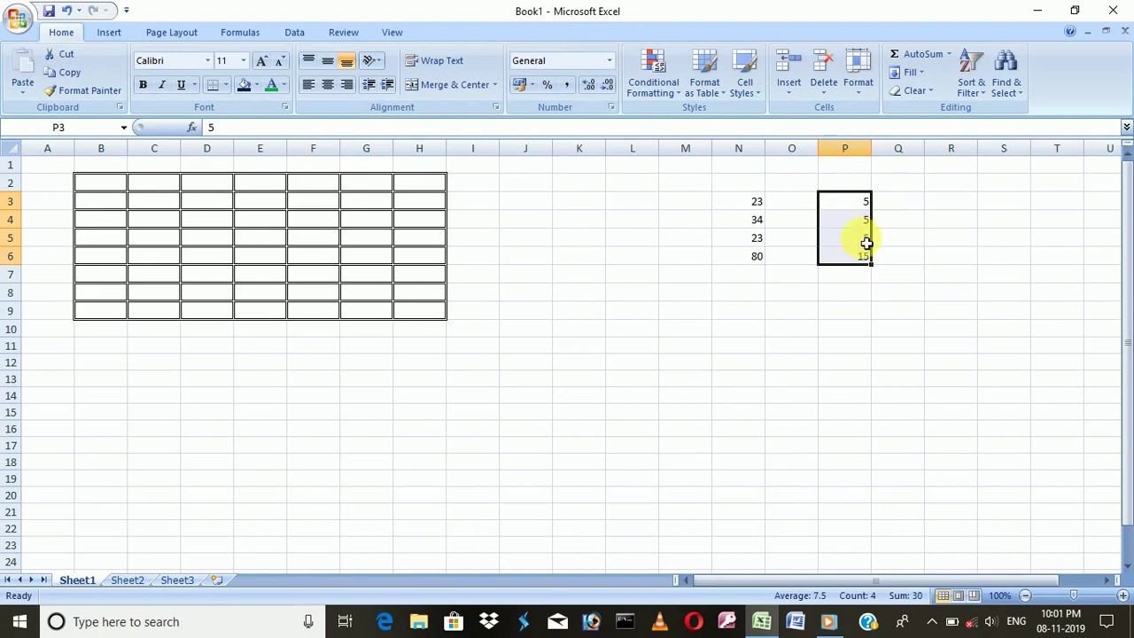
left_click(912, 74)
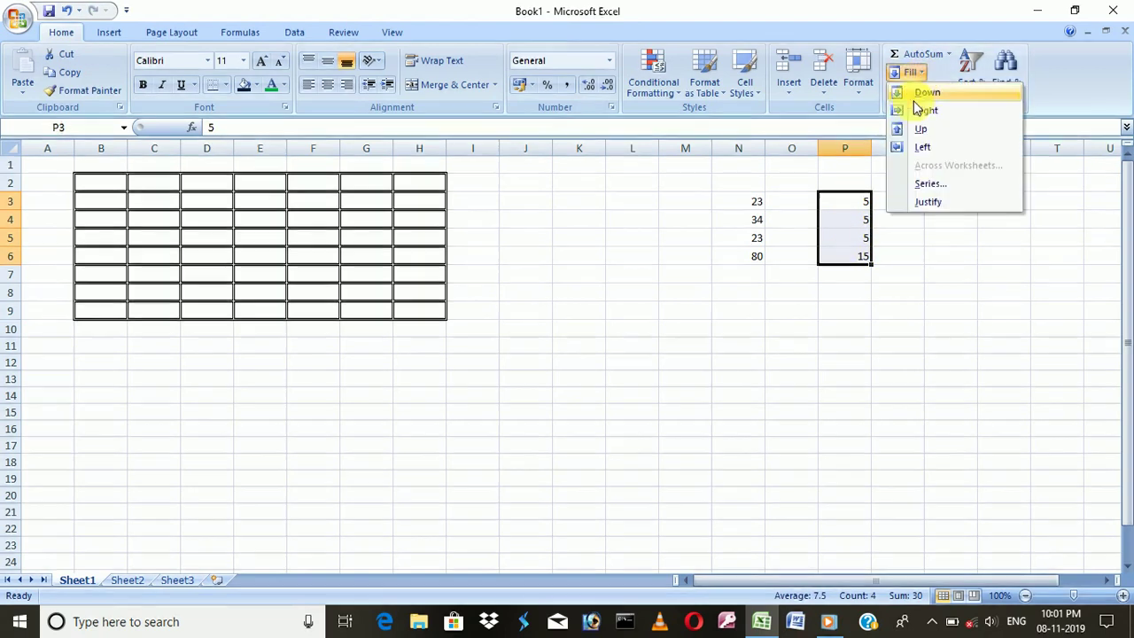
left_click(917, 148)
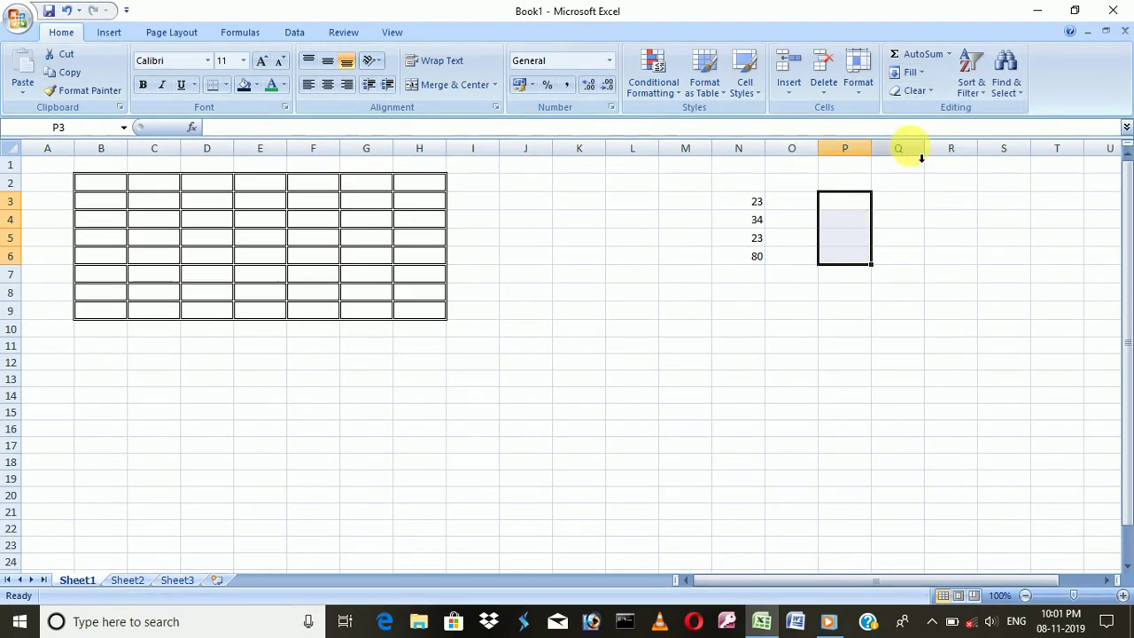
left_click(925, 74)
left_click(920, 97)
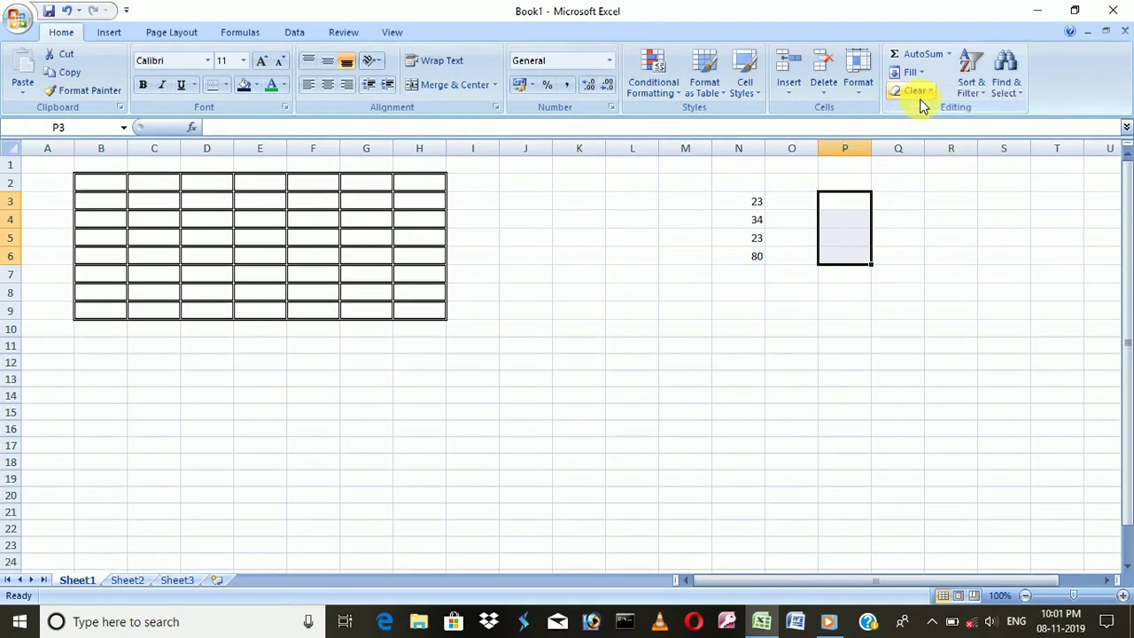
Fill the top value 23 down through the selected cells N3:O6
left_click_drag(768, 203, 777, 253)
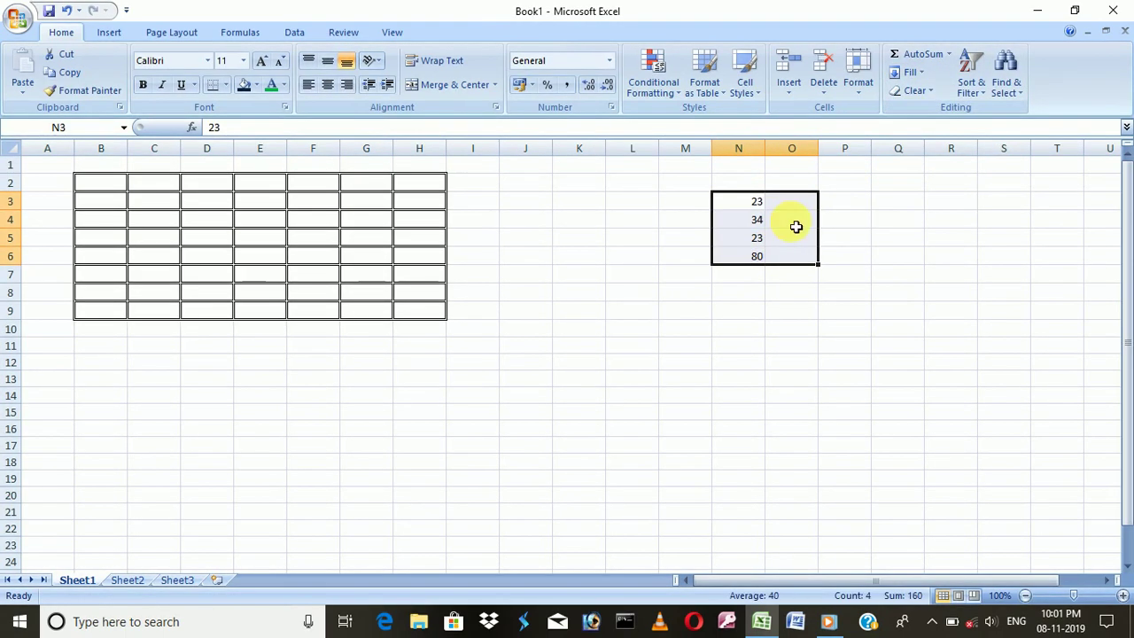
left_click(910, 72)
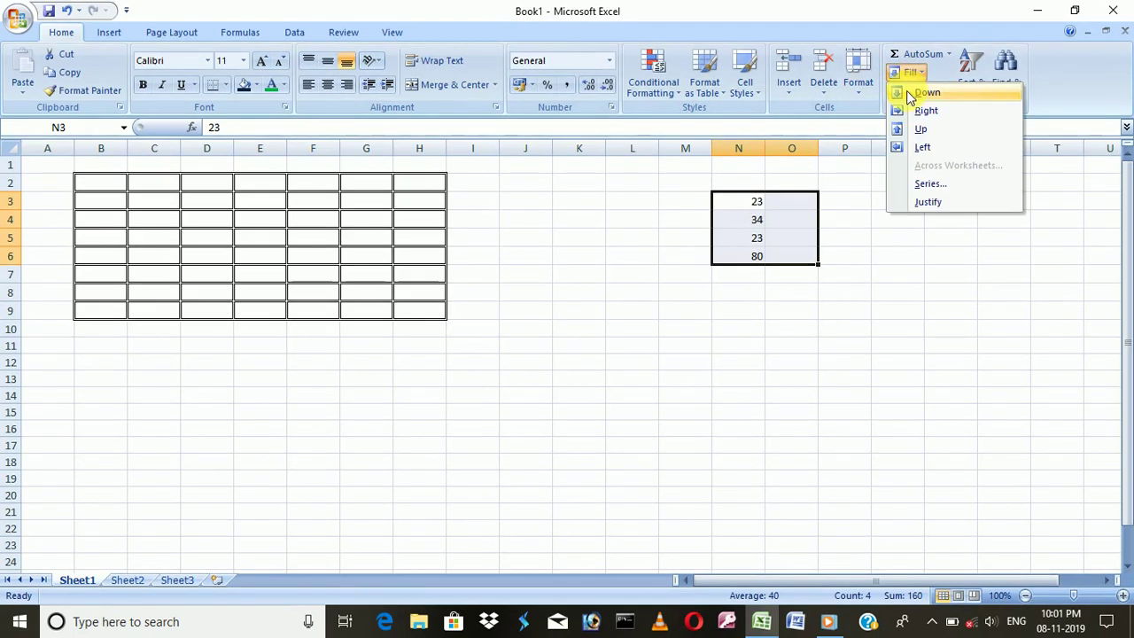
left_click(908, 96)
left_click(909, 97)
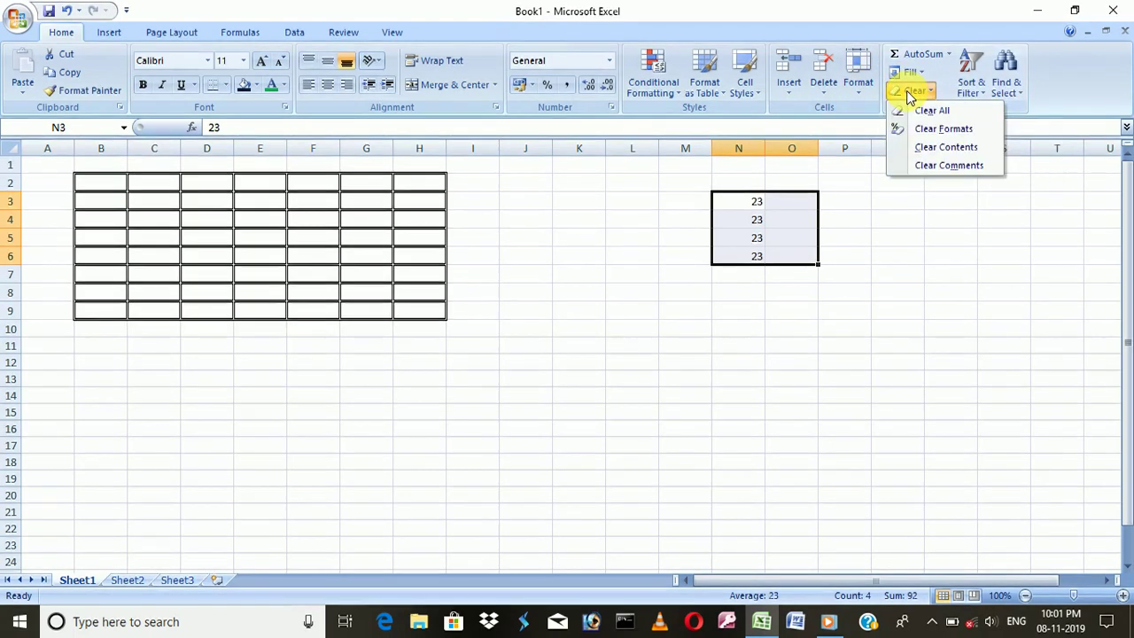
left_click(853, 258)
Clear everything from cell N6 with Clear All
left_click(756, 237)
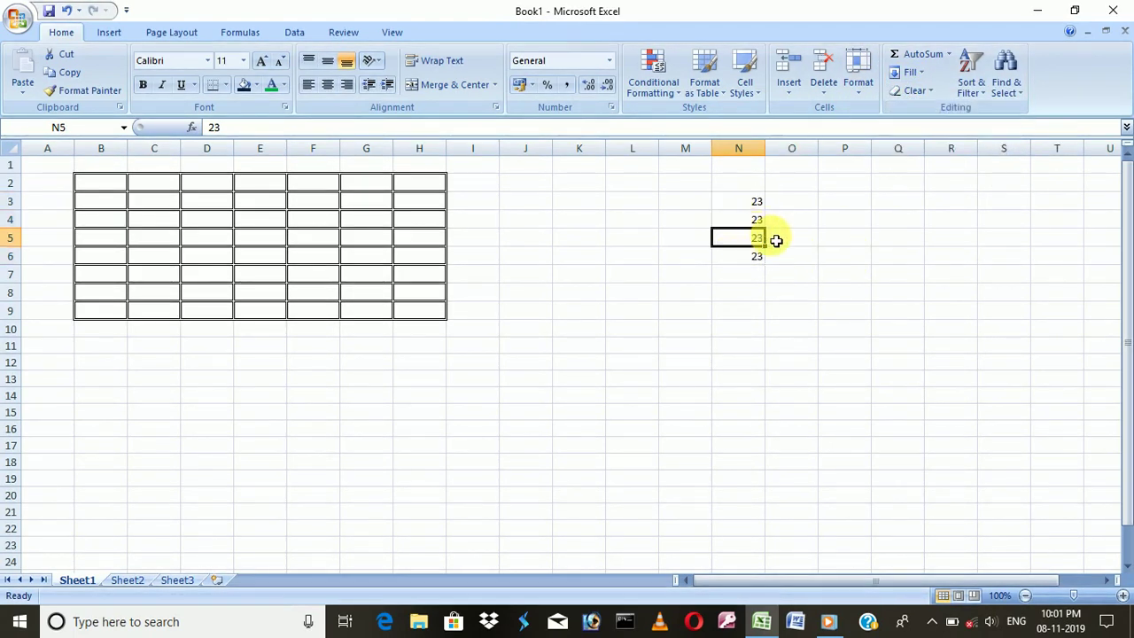
left_click(754, 255)
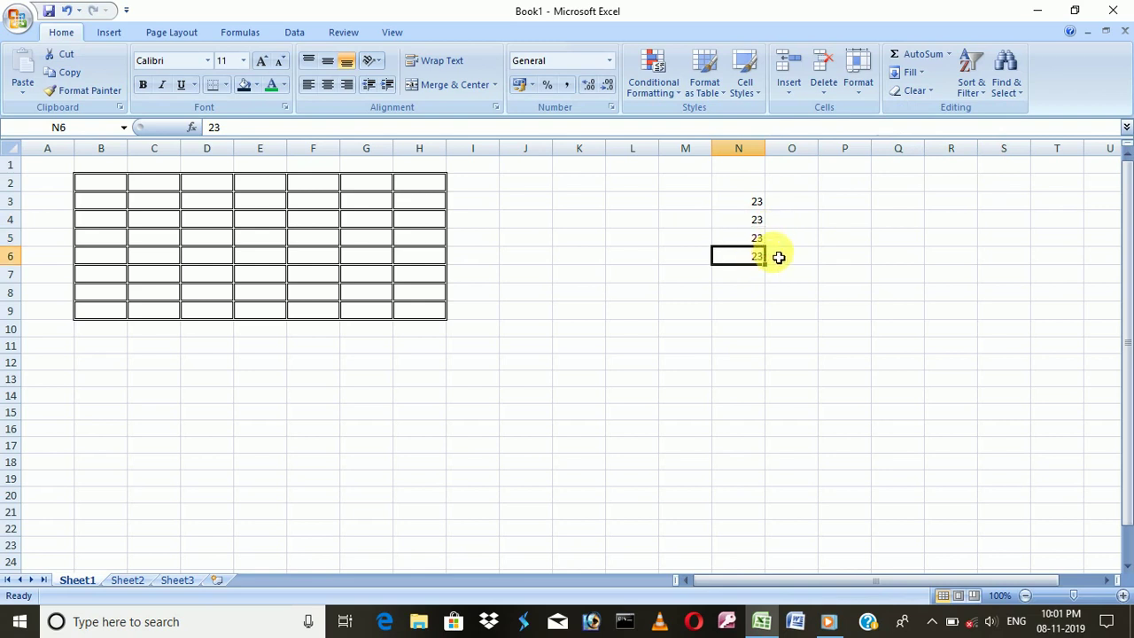
left_click(921, 91)
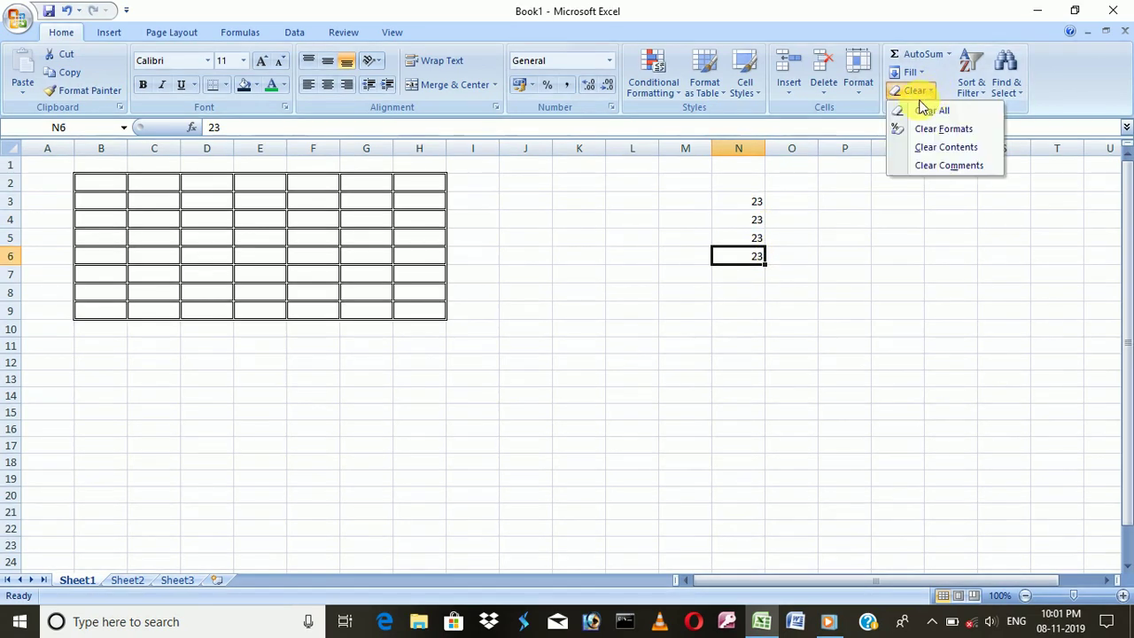
left_click(920, 120)
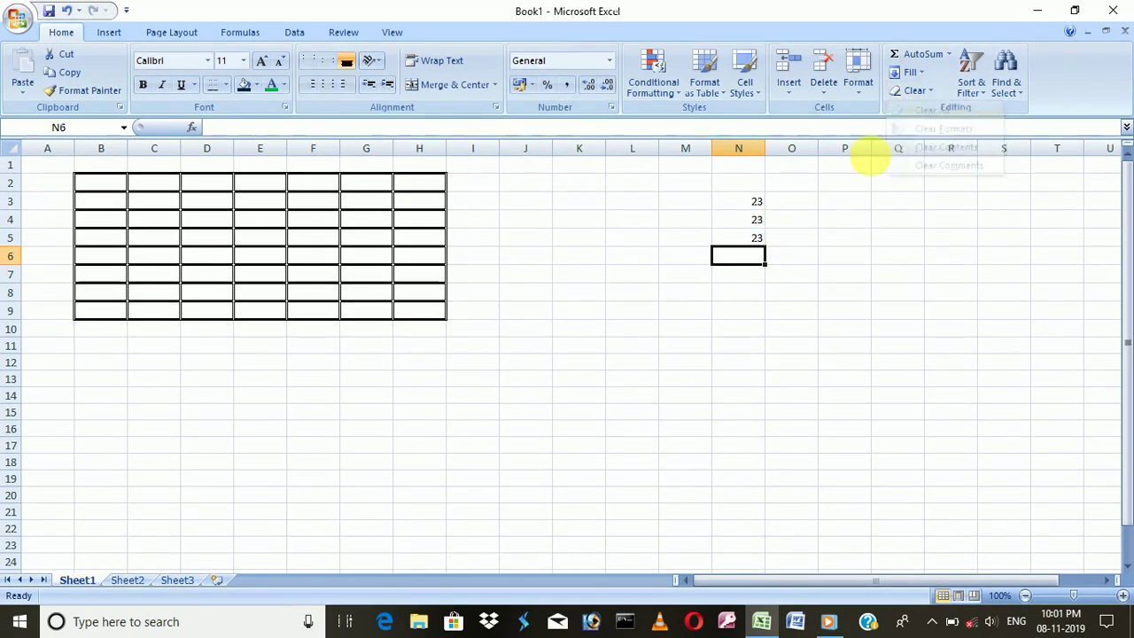
Clear the formats of cells N3:O5, then remove their contents with Clear All
left_click(762, 206)
left_click_drag(765, 211, 766, 240)
left_click(903, 92)
left_click(1004, 235)
left_click(919, 91)
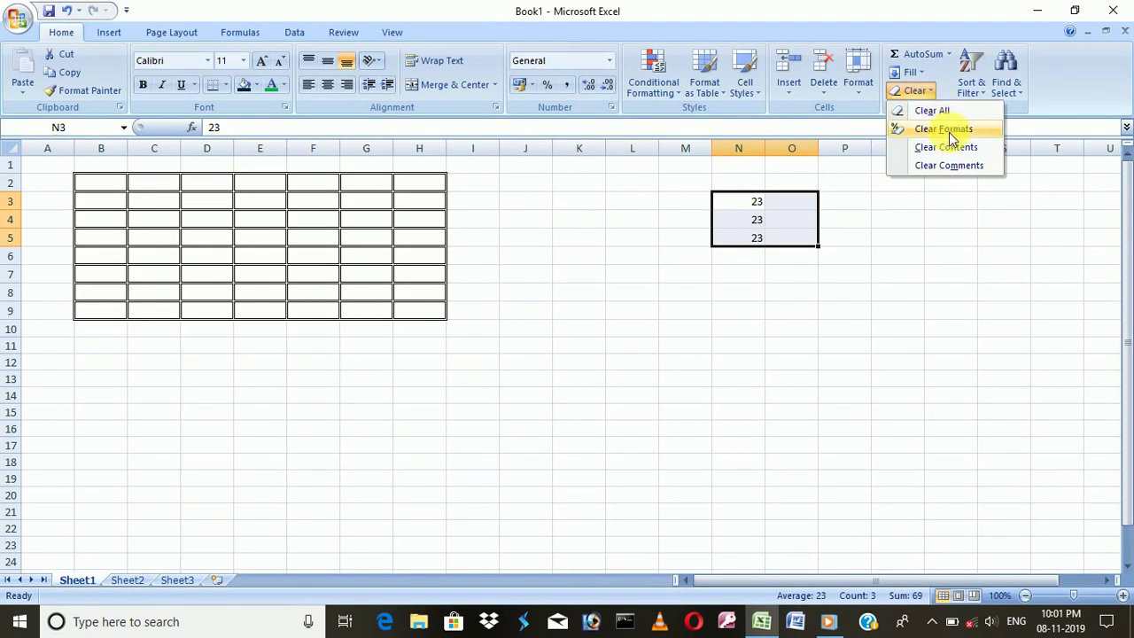
left_click(952, 129)
left_click(916, 91)
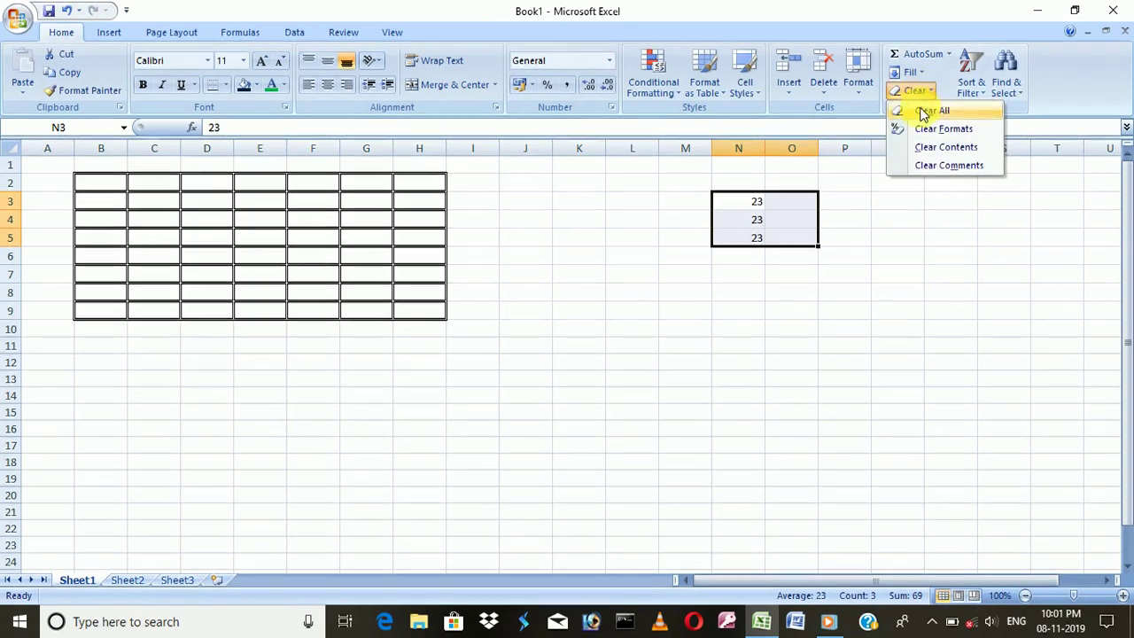
left_click(925, 110)
left_click(928, 200)
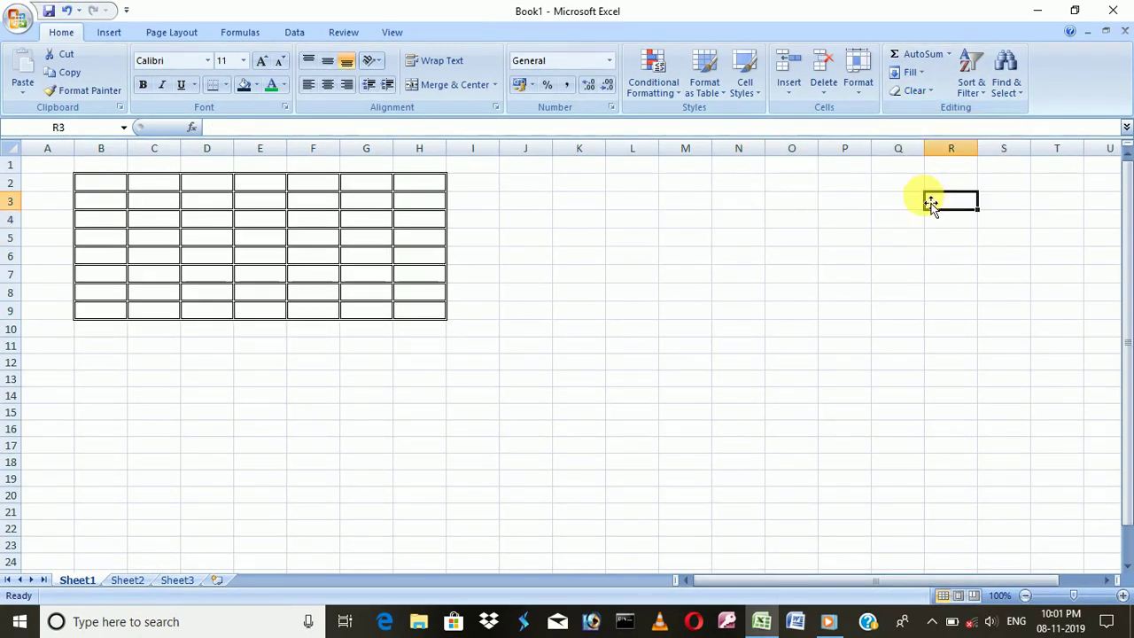
Try to start a custom sort from the empty cell R3
left_click(977, 101)
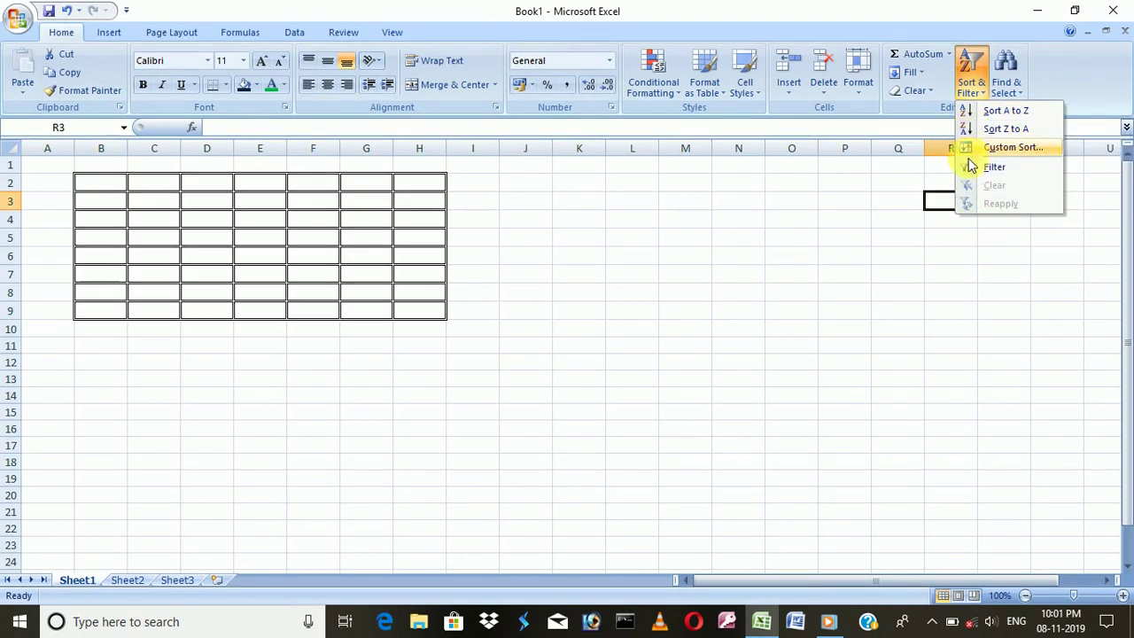
left_click(1012, 149)
left_click(569, 352)
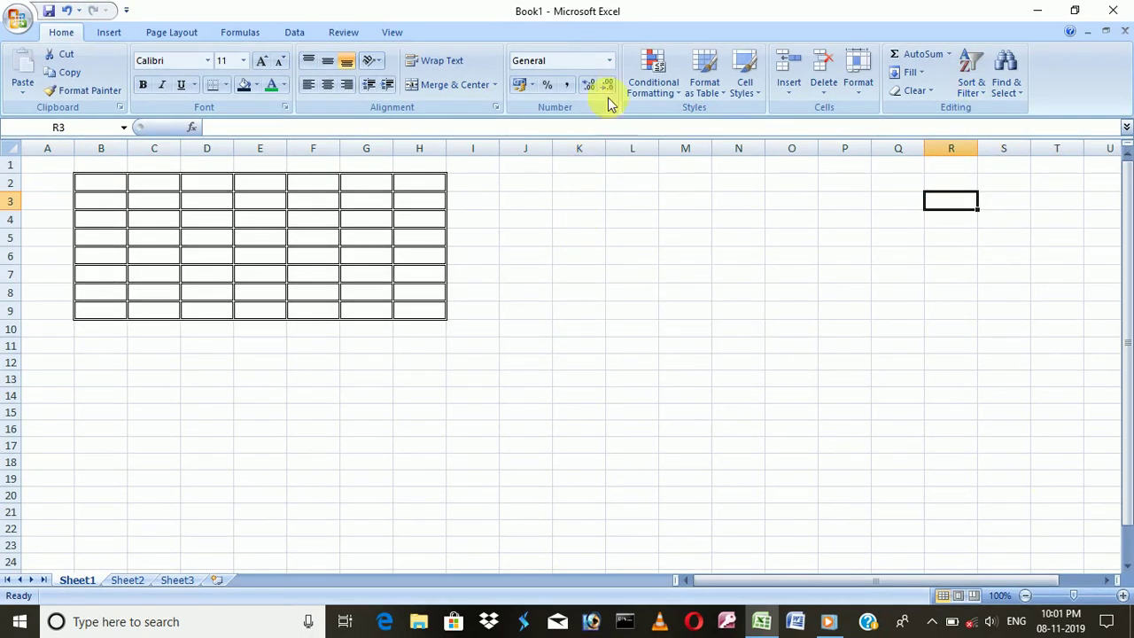
Apply the Currency format to cell R3, then enter 54 in cell K3
left_click(608, 62)
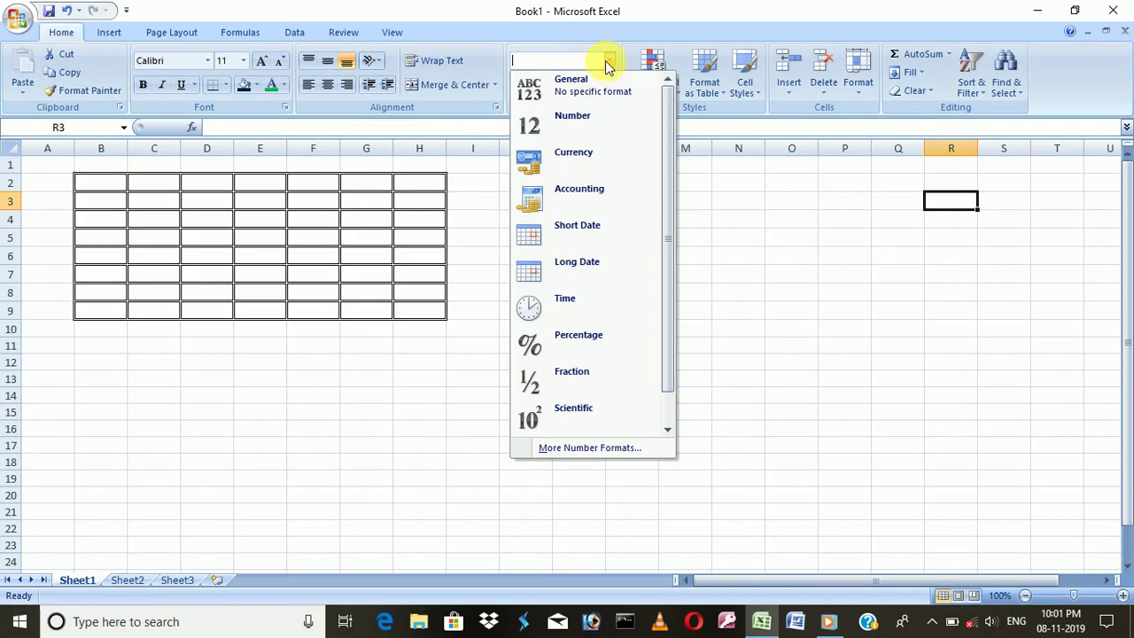
left_click(561, 163)
left_click(584, 207)
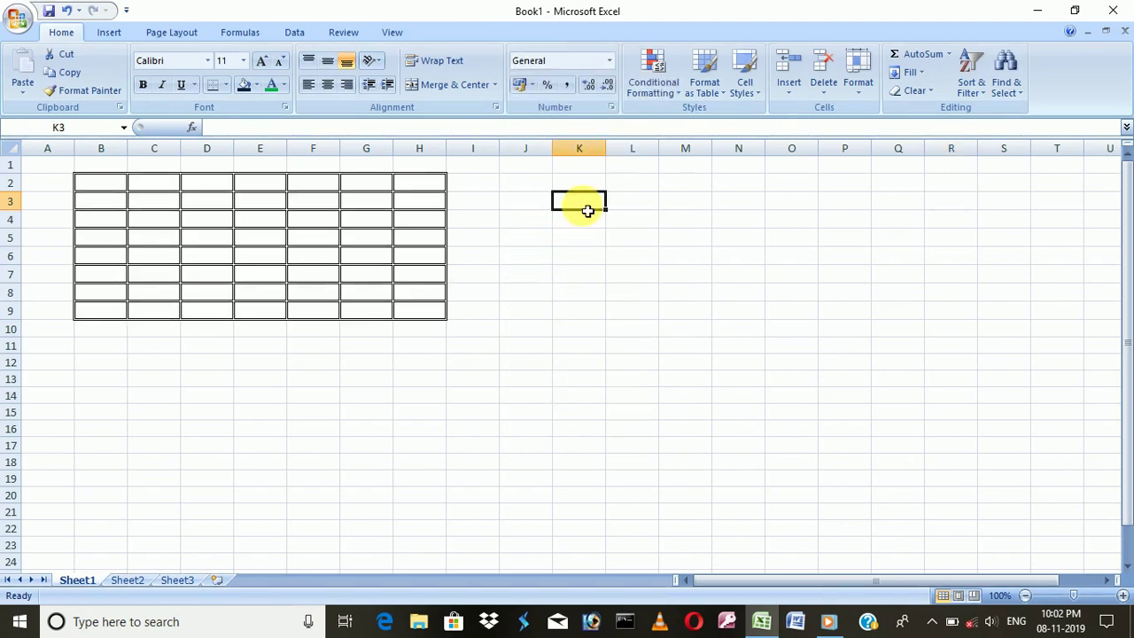
type("54")
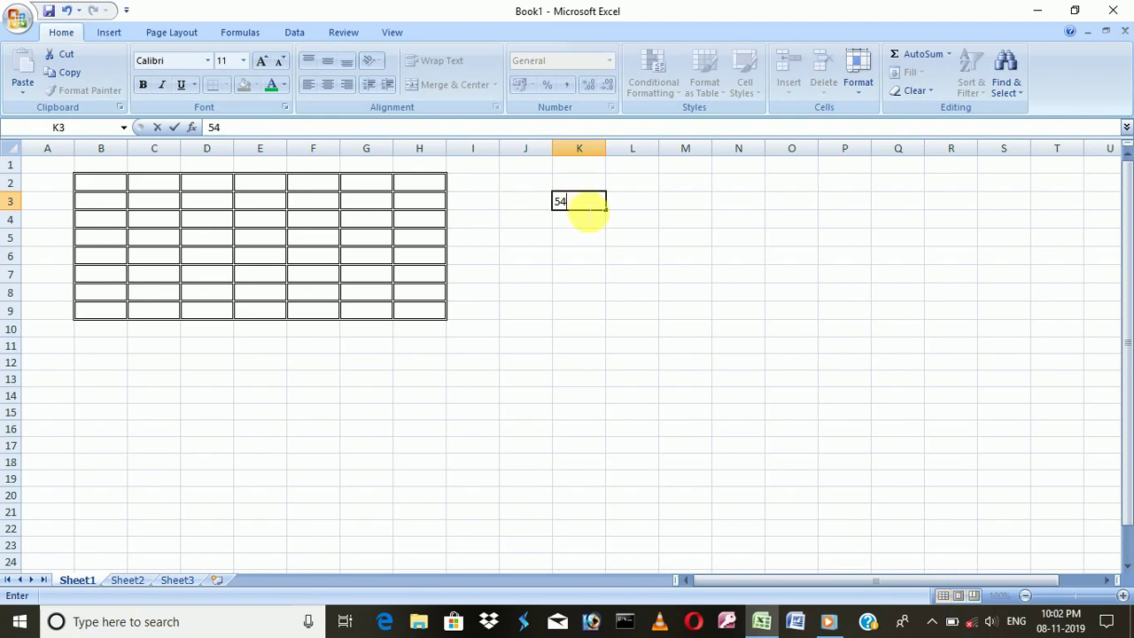
key("Return")
left_click(587, 204)
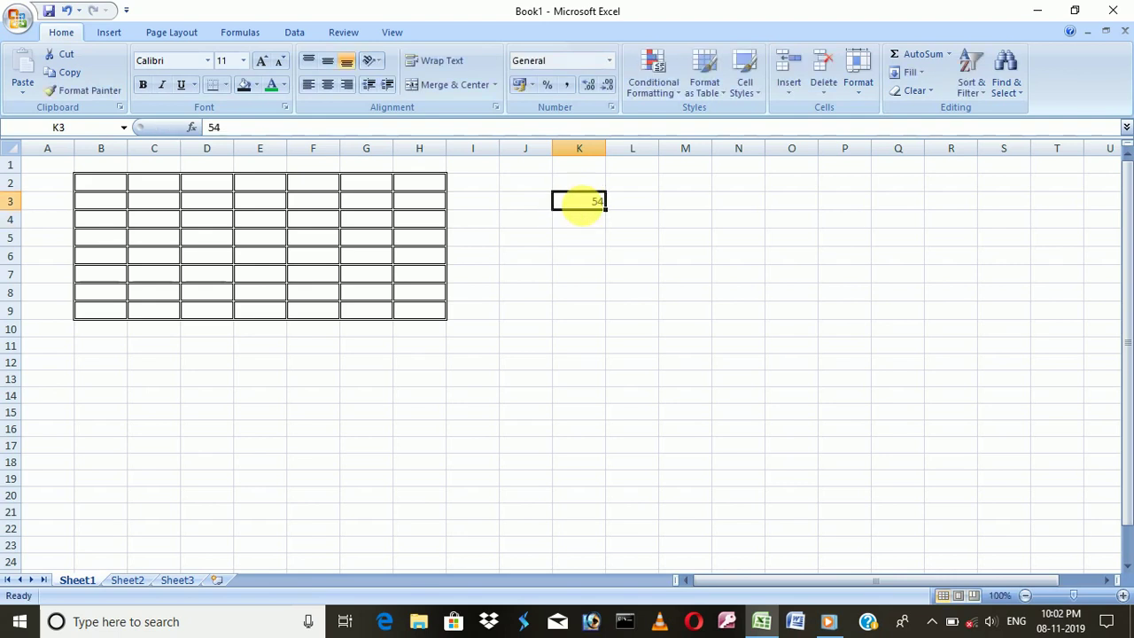
Format the number in cell K3 as Percentage, then switch it to Time
left_click(611, 61)
left_click(574, 347)
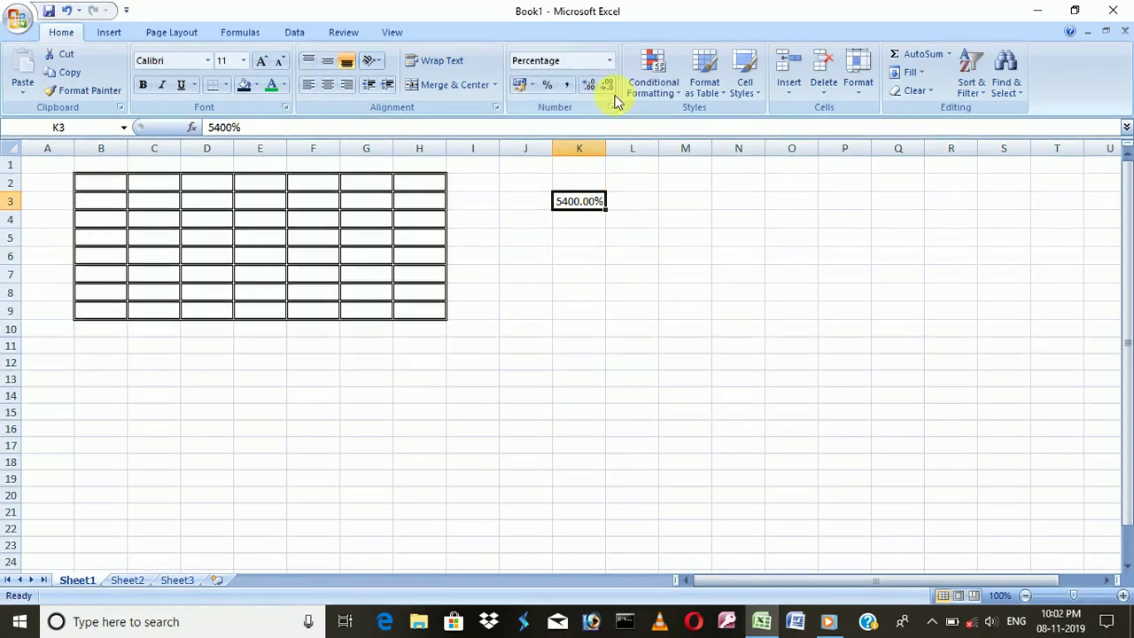
left_click(611, 61)
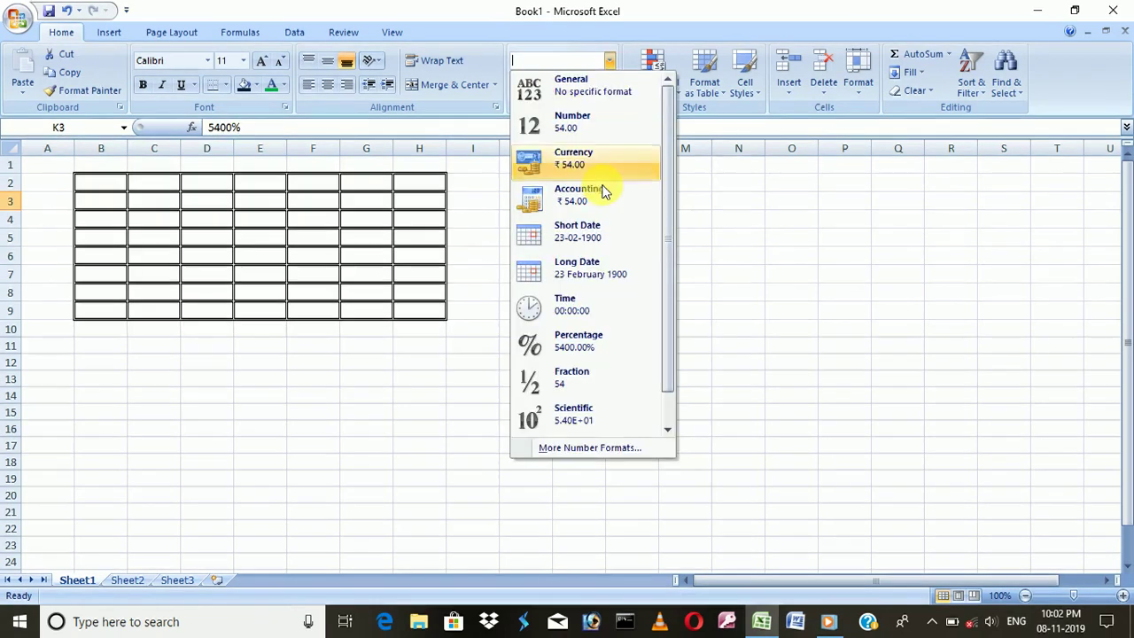
left_click(567, 306)
Format the number in cell K3 as Fraction, then switch it to Scientific
left_click(609, 60)
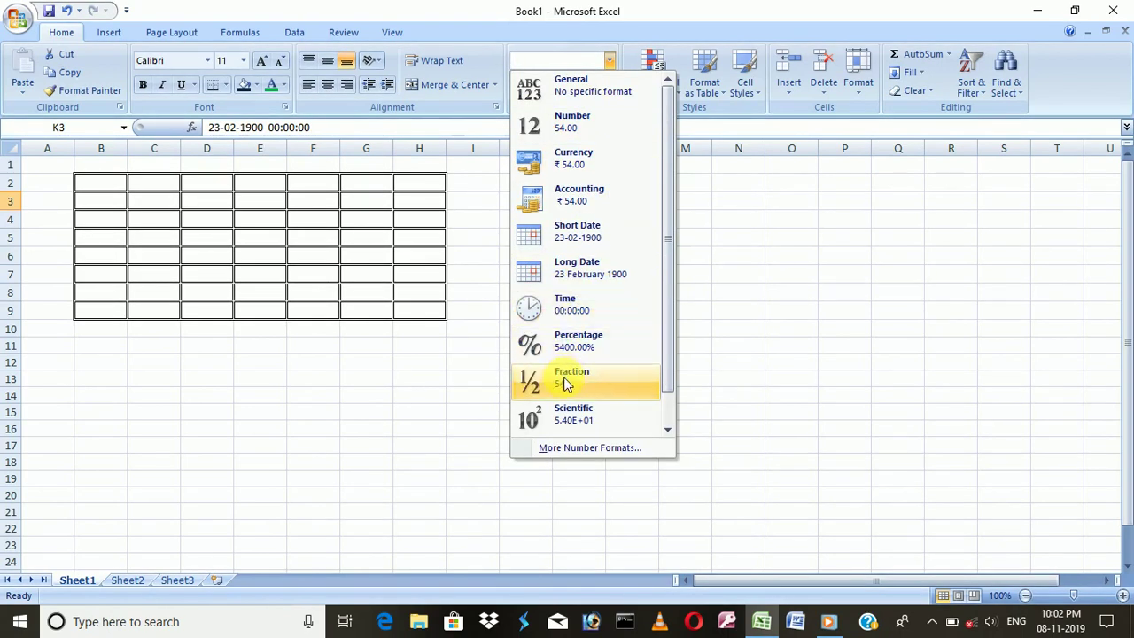
left_click(565, 382)
left_click(610, 61)
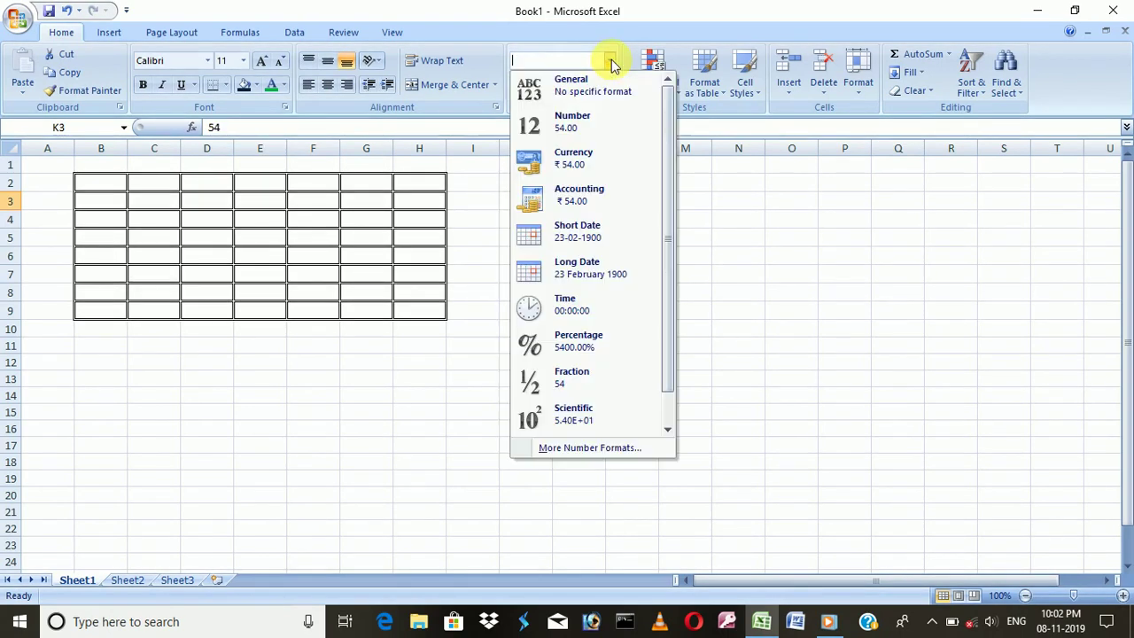
left_click(574, 416)
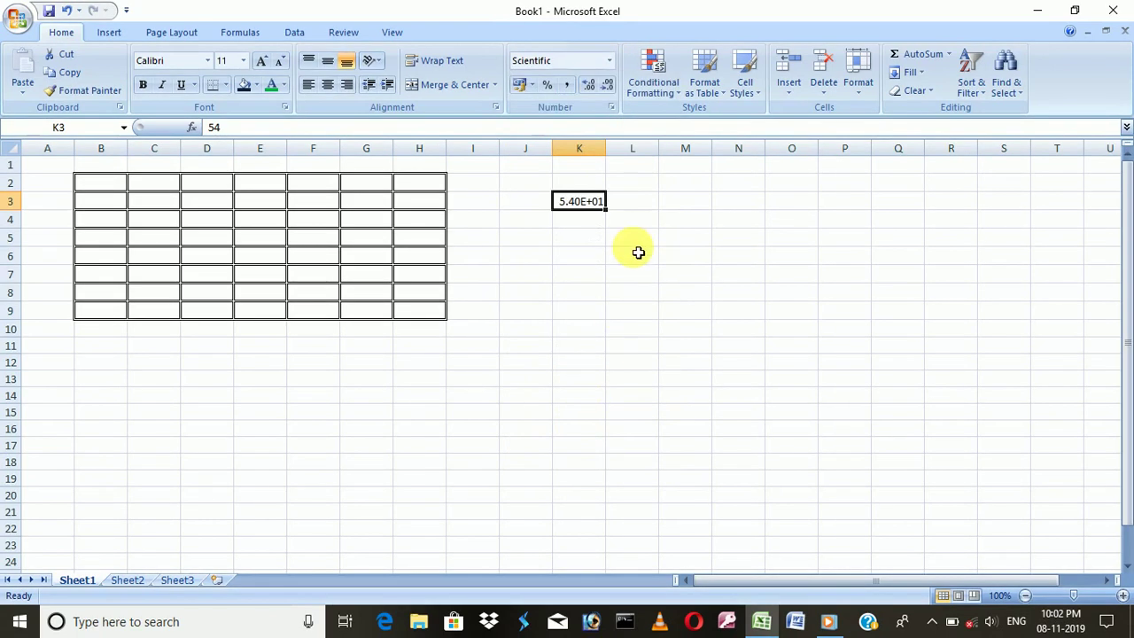
Delete the number from cell K3 and set empty cell M3 to the General format
double_click(601, 201)
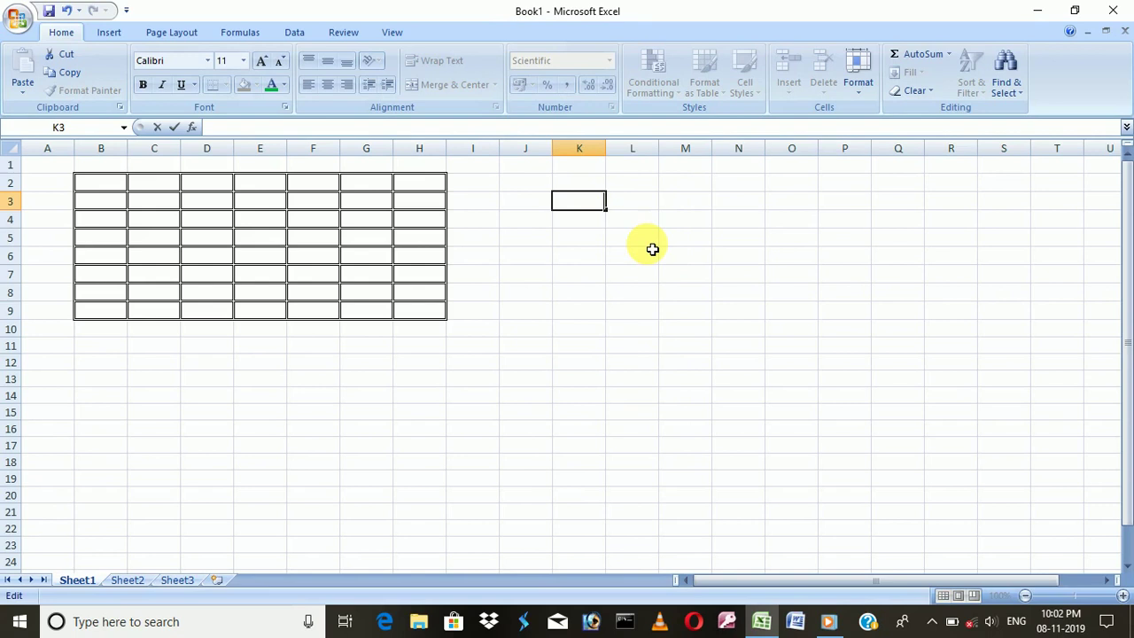
left_click(682, 202)
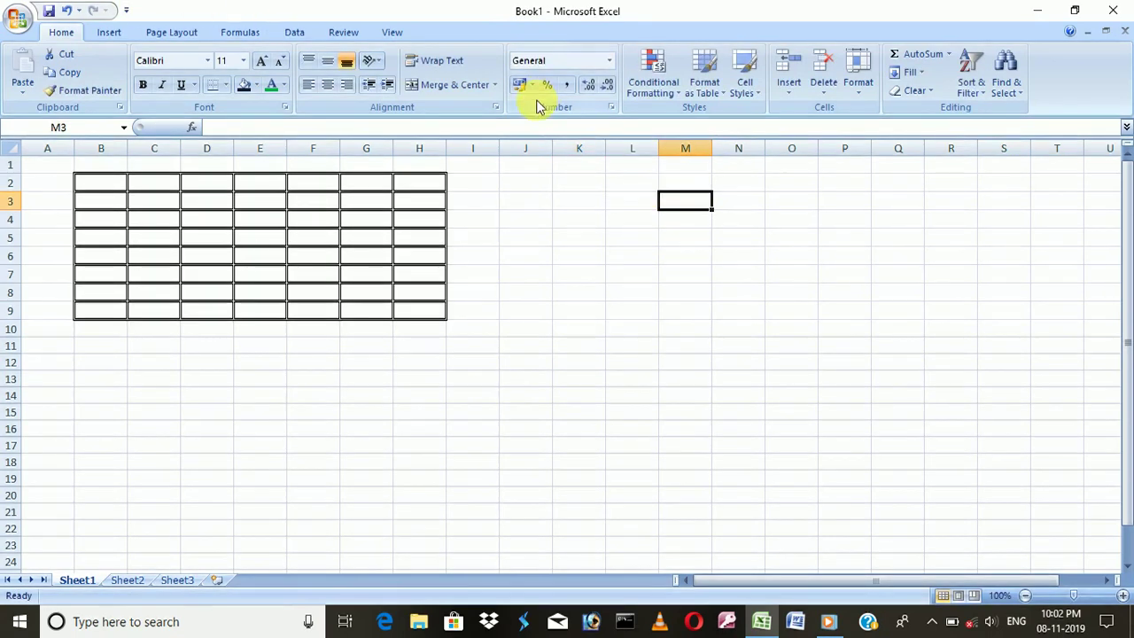
left_click(610, 60)
left_click(582, 93)
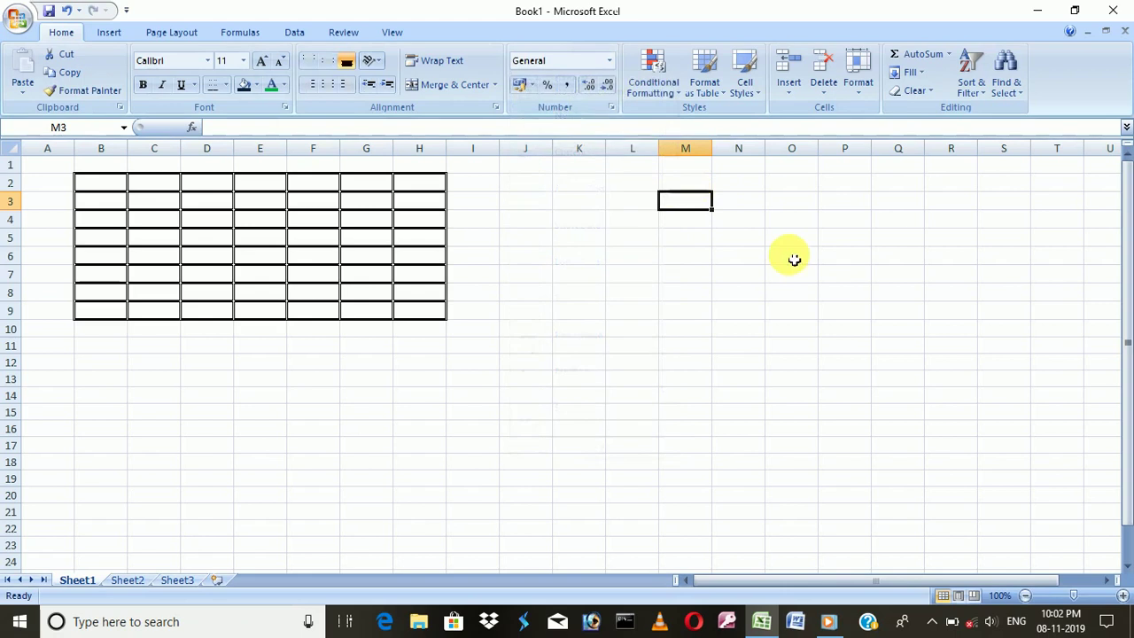
left_click(789, 254)
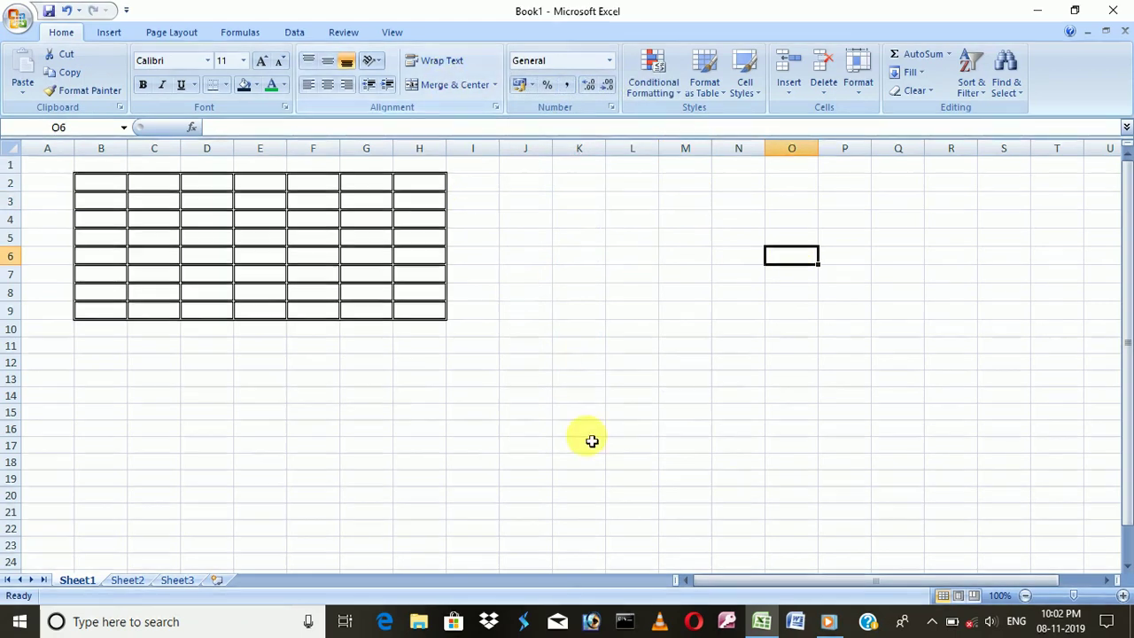
left_click(848, 631)
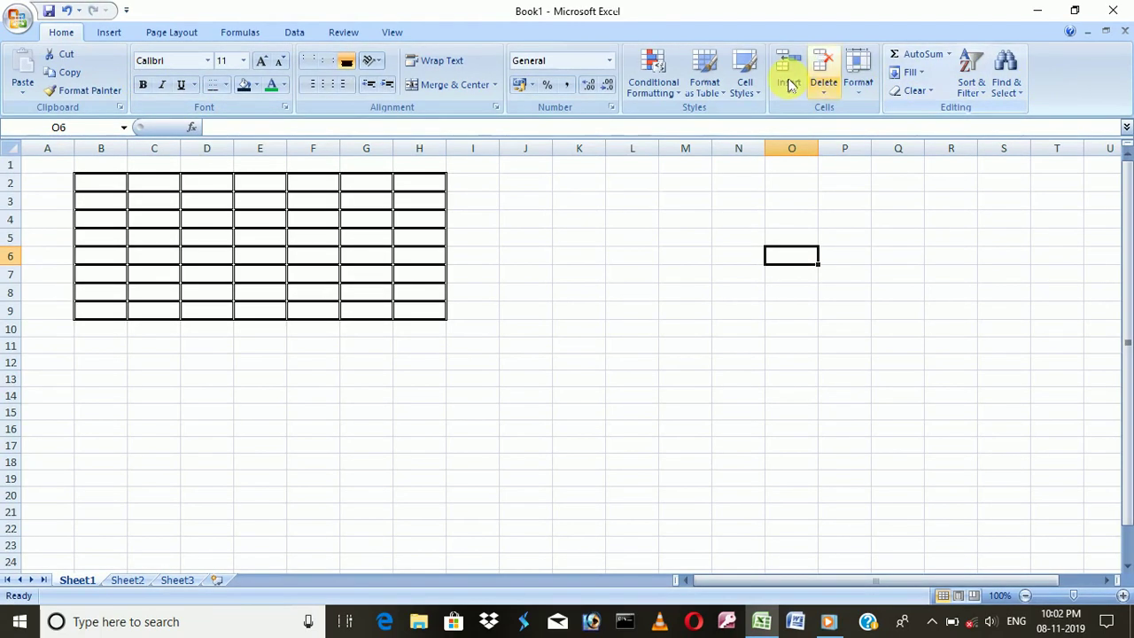
Insert an empty stacked 3-D column chart and move it below and to the right of the bordered table
left_click(110, 35)
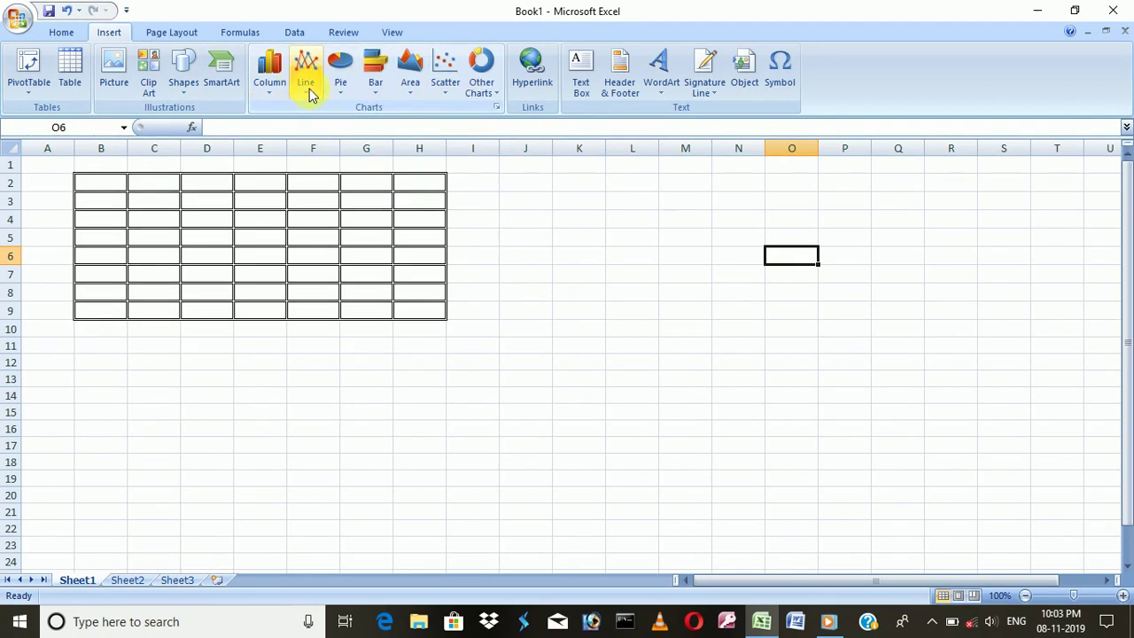
left_click(270, 87)
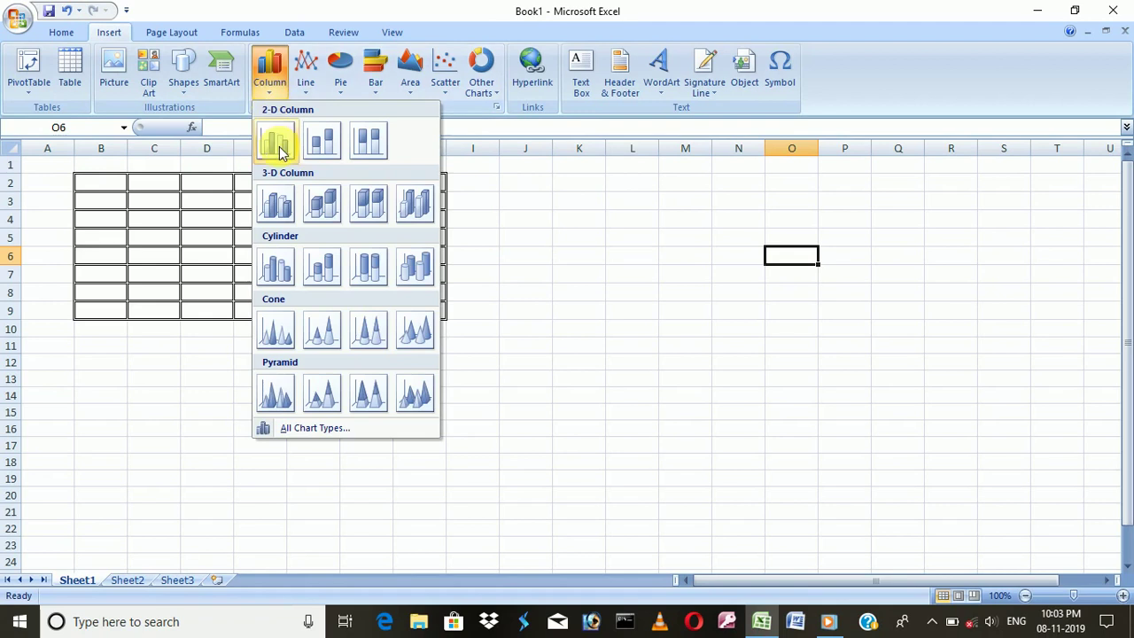
left_click(323, 204)
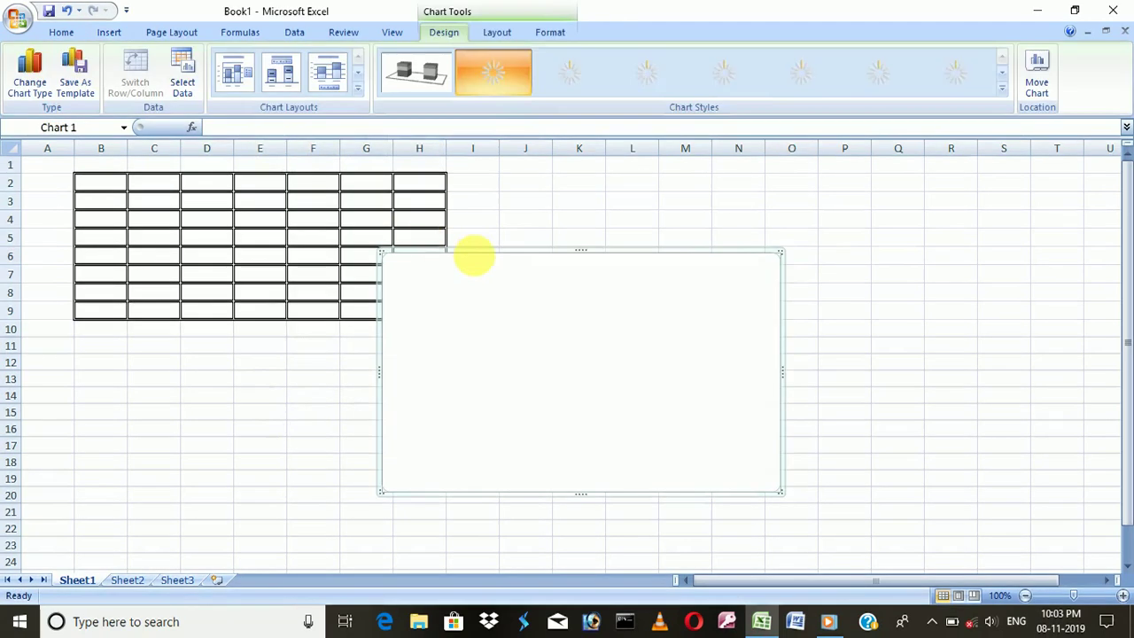
left_click_drag(605, 268, 651, 249)
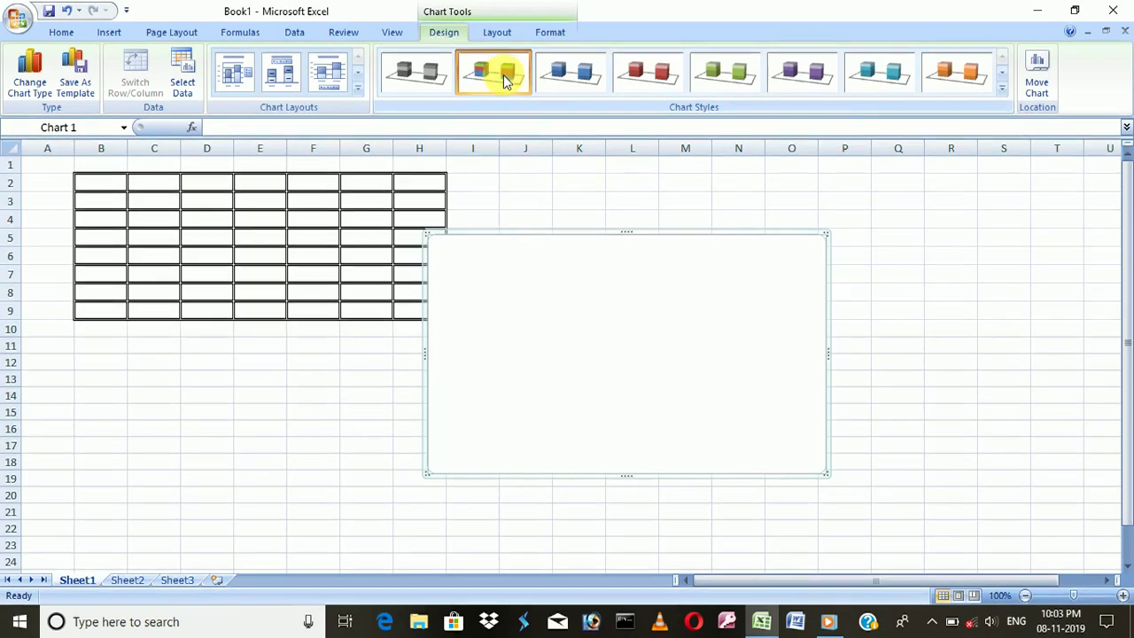
left_click(489, 254)
left_click_drag(489, 254, 551, 390)
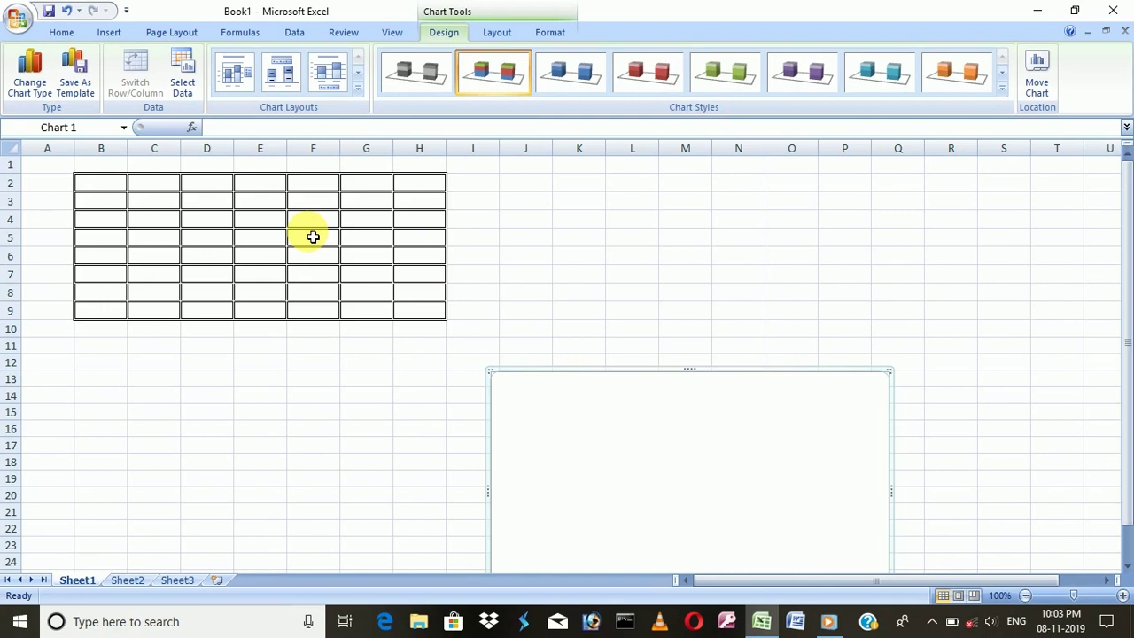
Undo the chart's placement and insertion, going back past the deletion of the number in cell K3
key("ctrl+z")
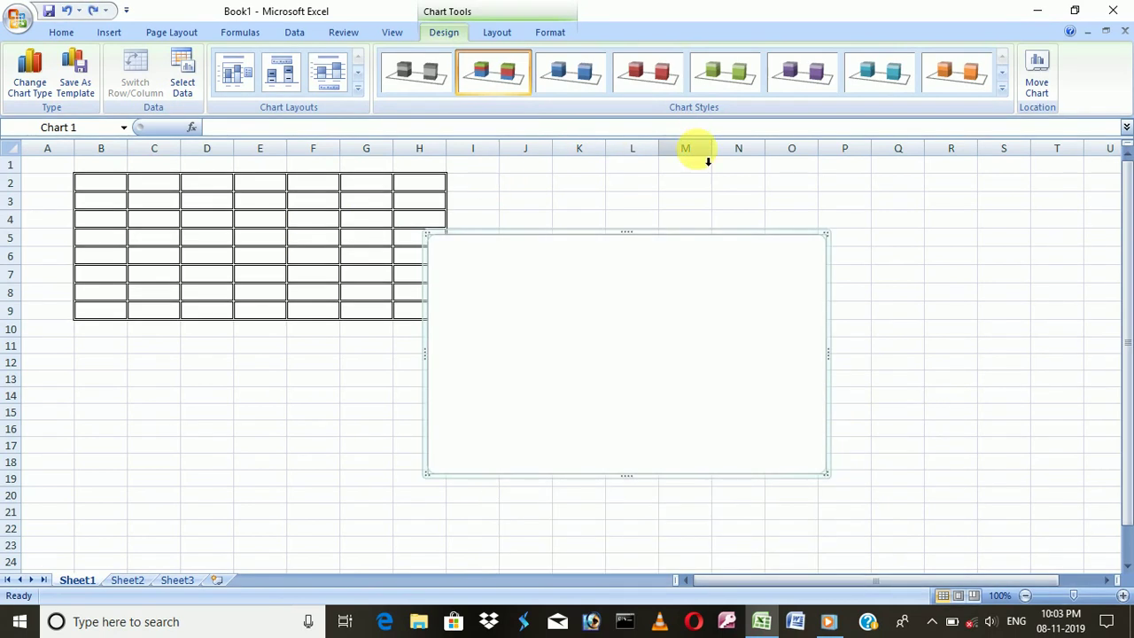
key("ctrl+z")
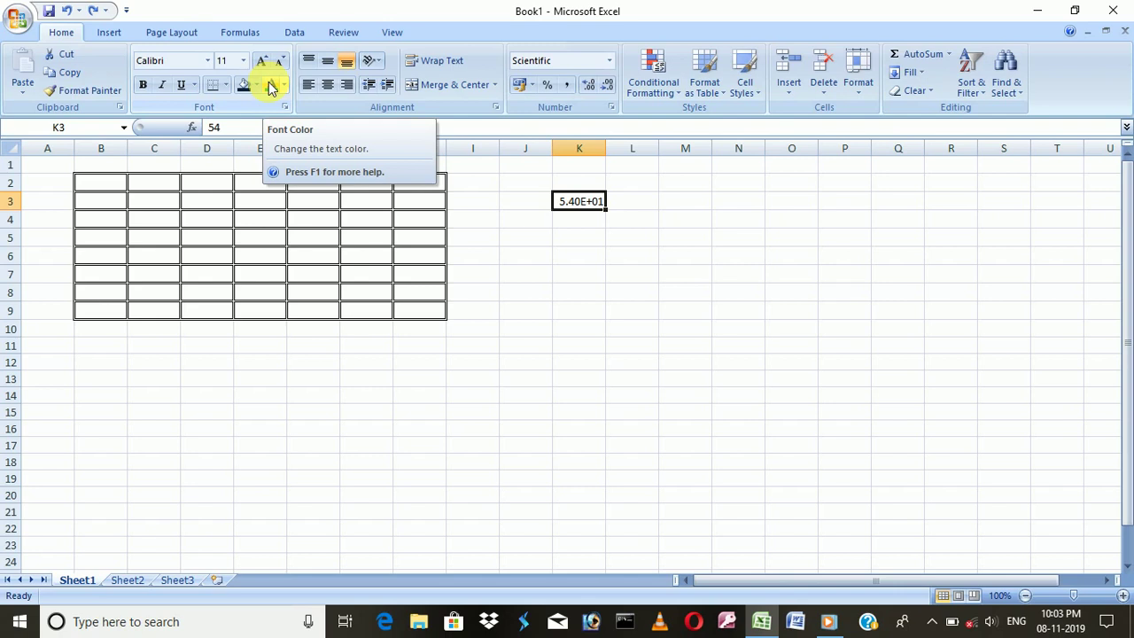
Clear the number from cell K3
left_click(492, 256)
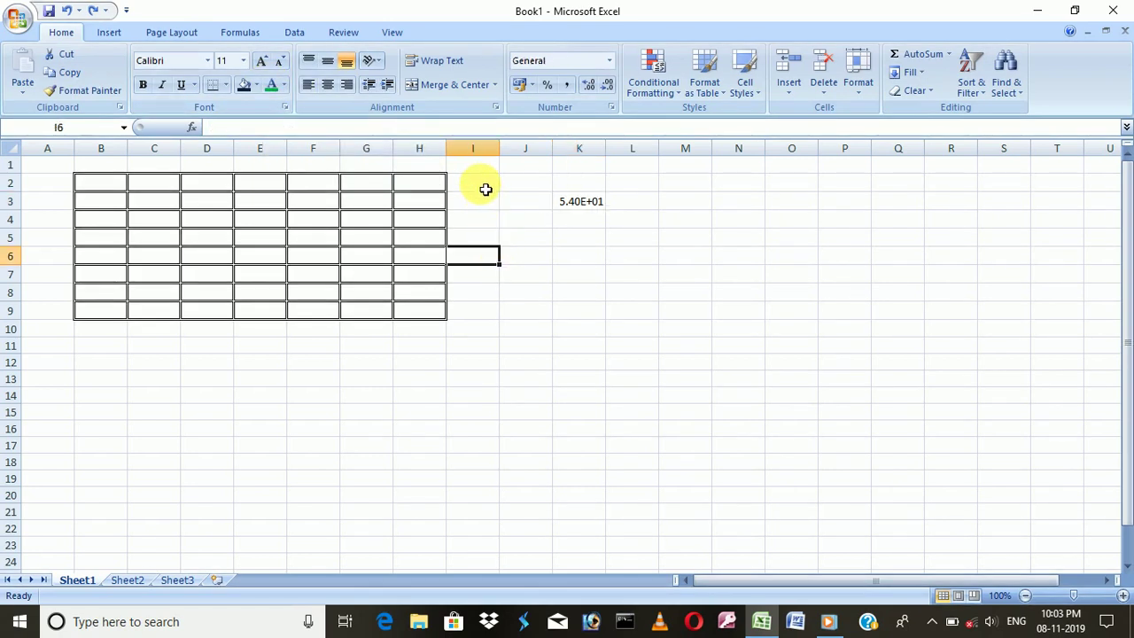
left_click(581, 207)
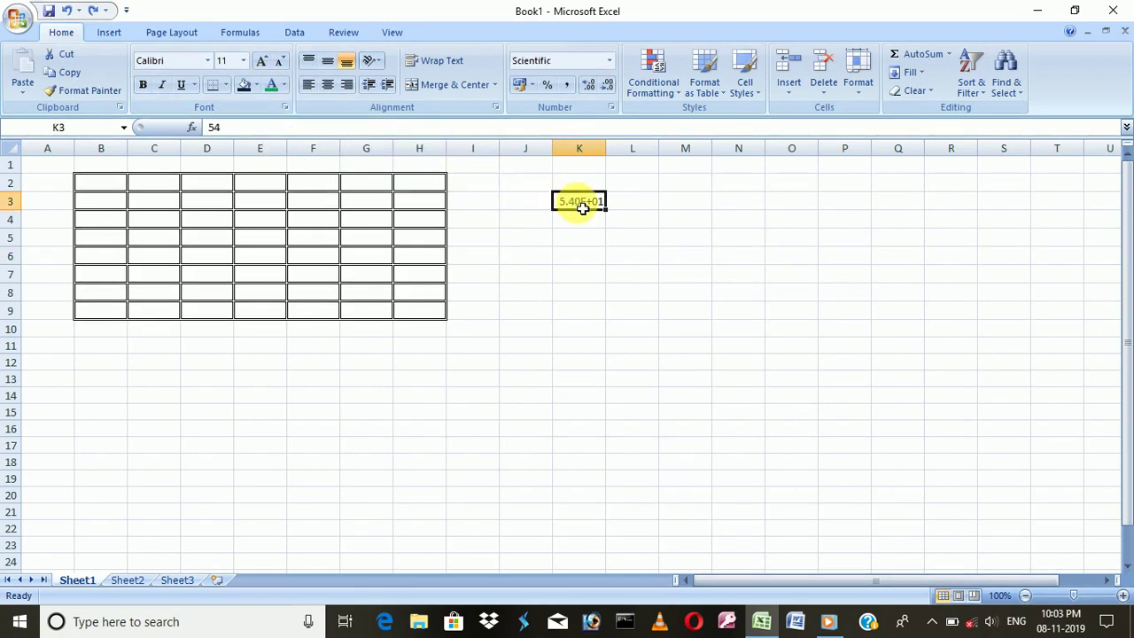
key("BackSpace")
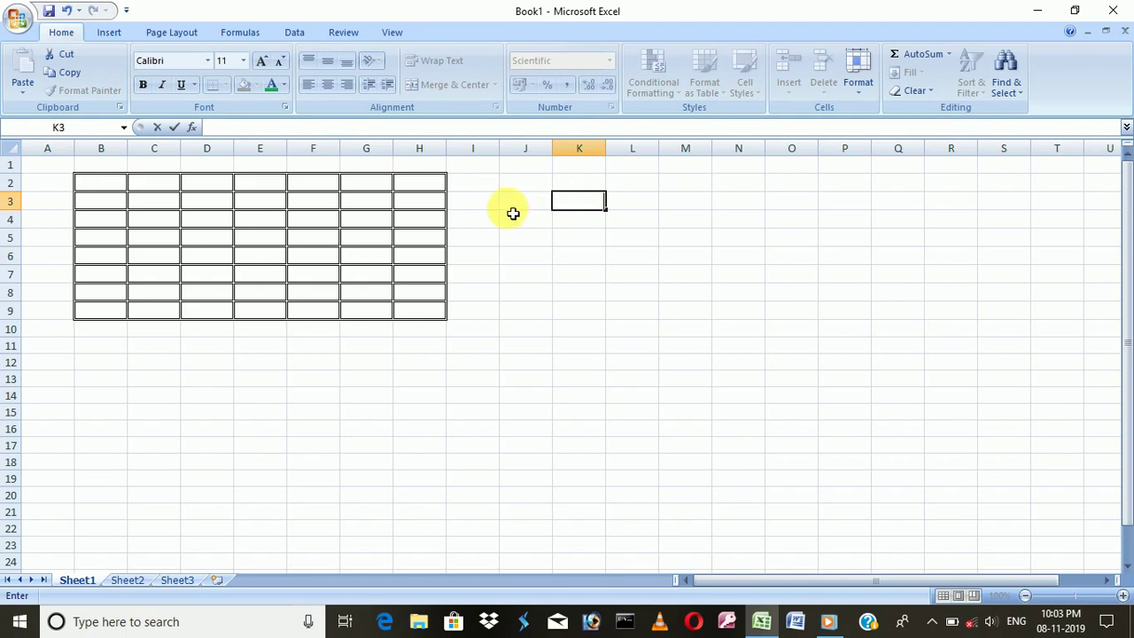
left_click(106, 35)
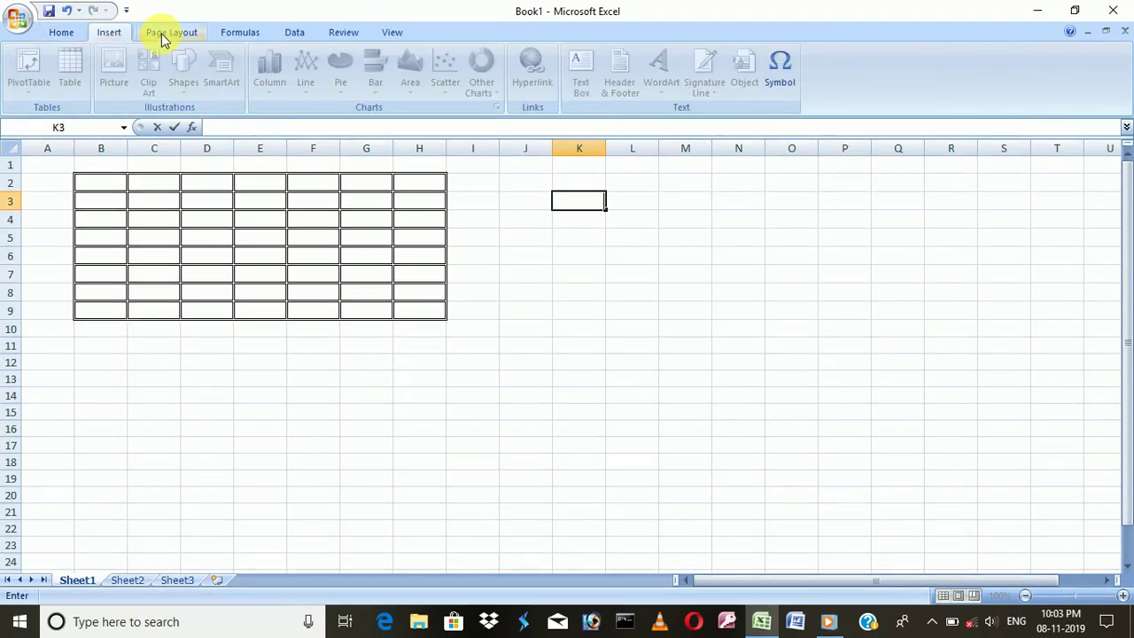
left_click(63, 33)
left_click(235, 35)
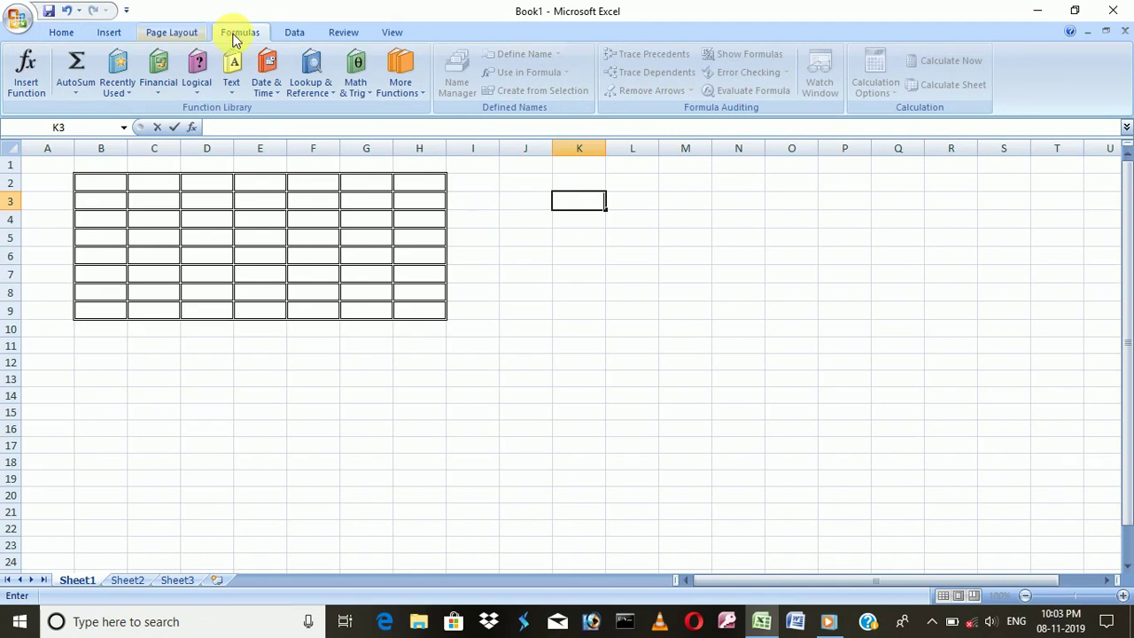
left_click(299, 32)
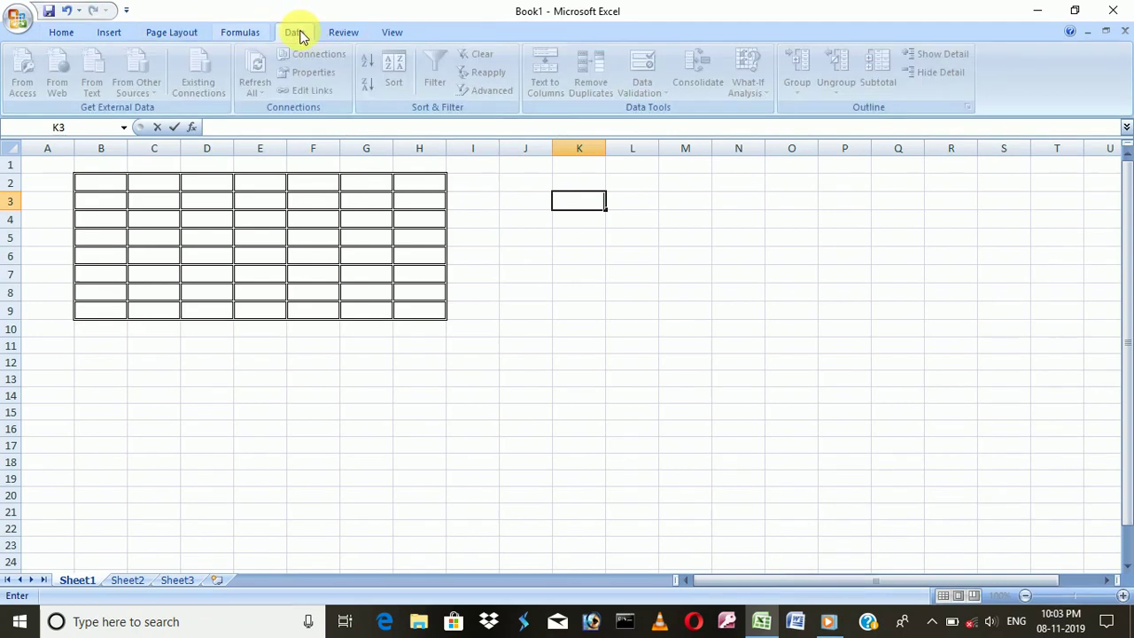
left_click(346, 33)
left_click(387, 33)
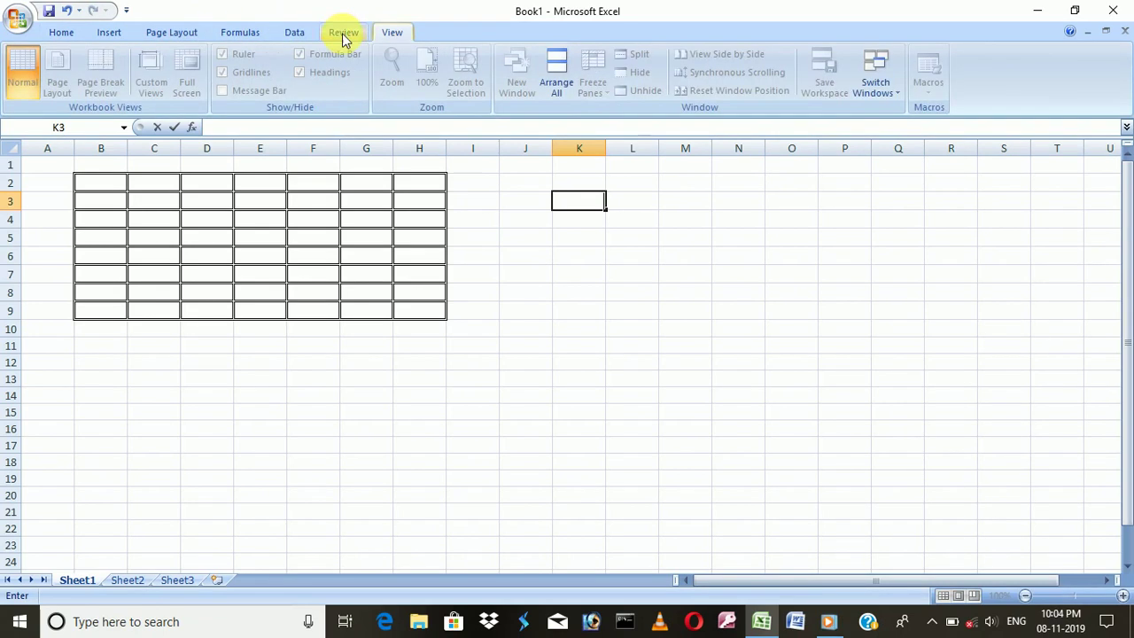
left_click(60, 36)
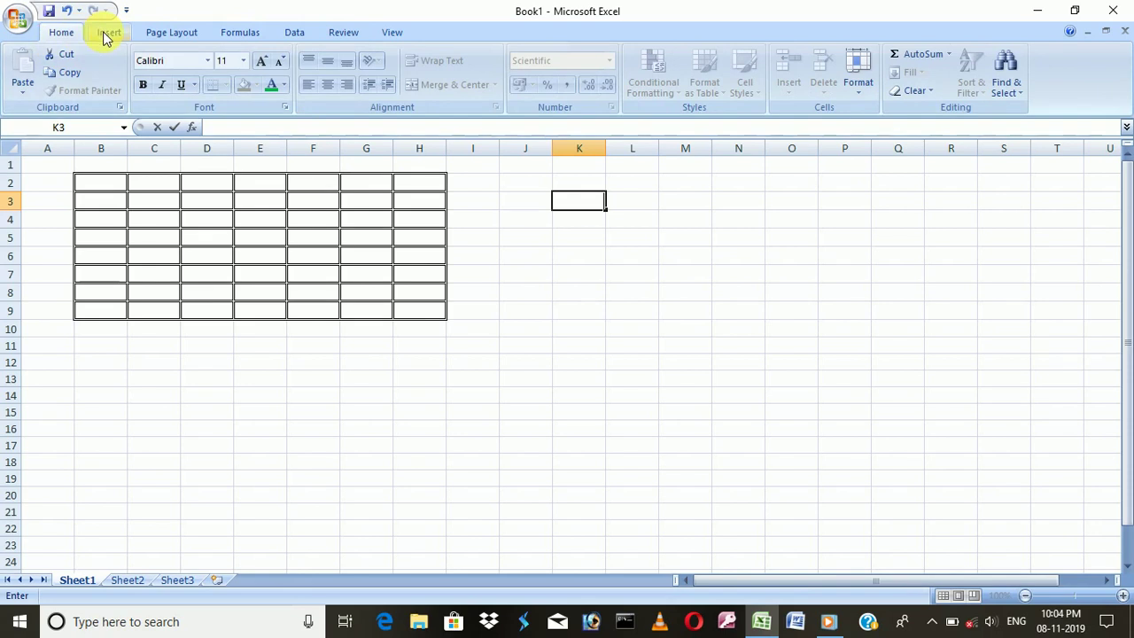